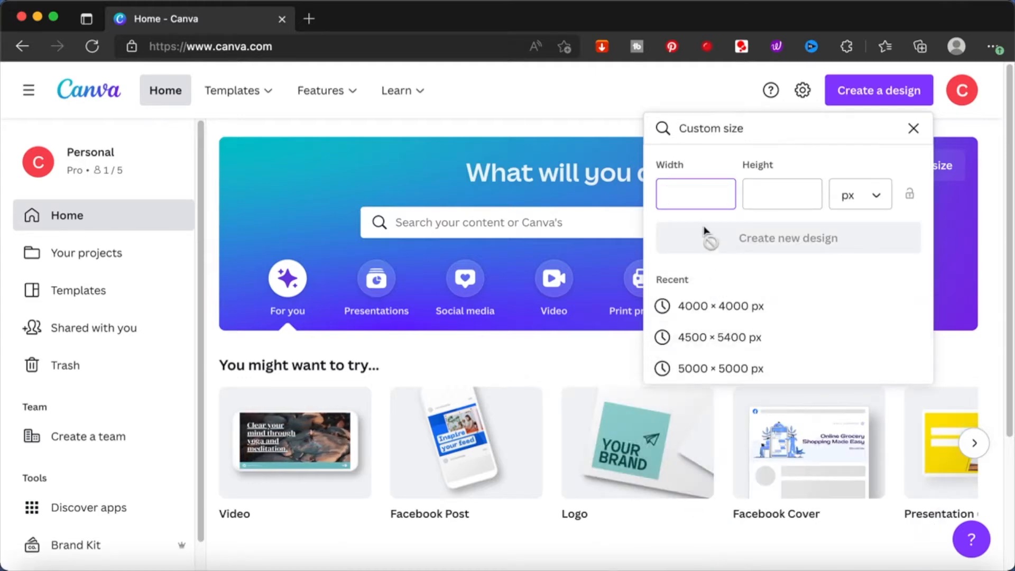
# - Create a new custom-size design 1000 px wide and 1000 px high
pyautogui.click(696, 191)
pyautogui.write('1000')
pyautogui.press('Tab')
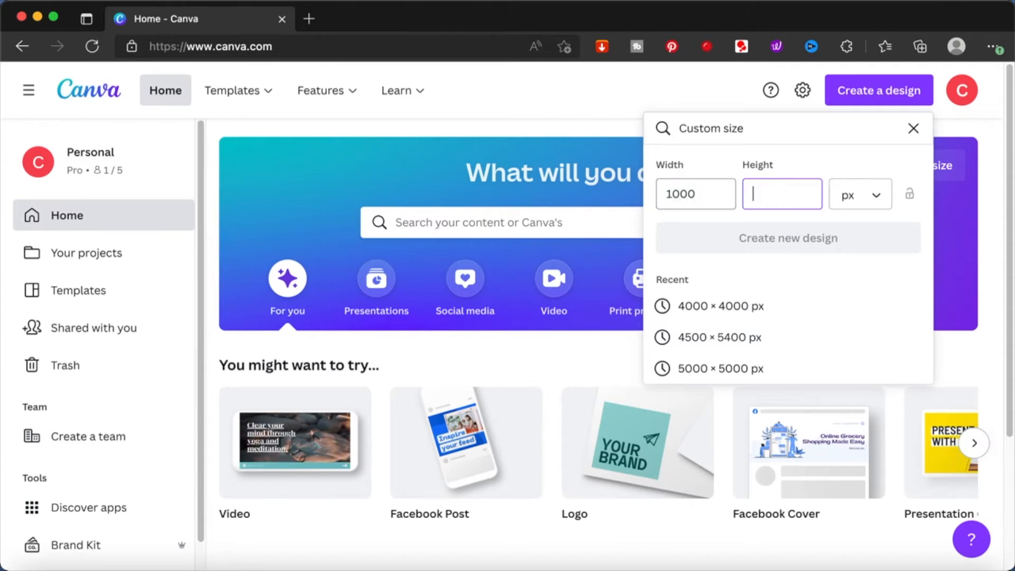
pyautogui.write('1000')
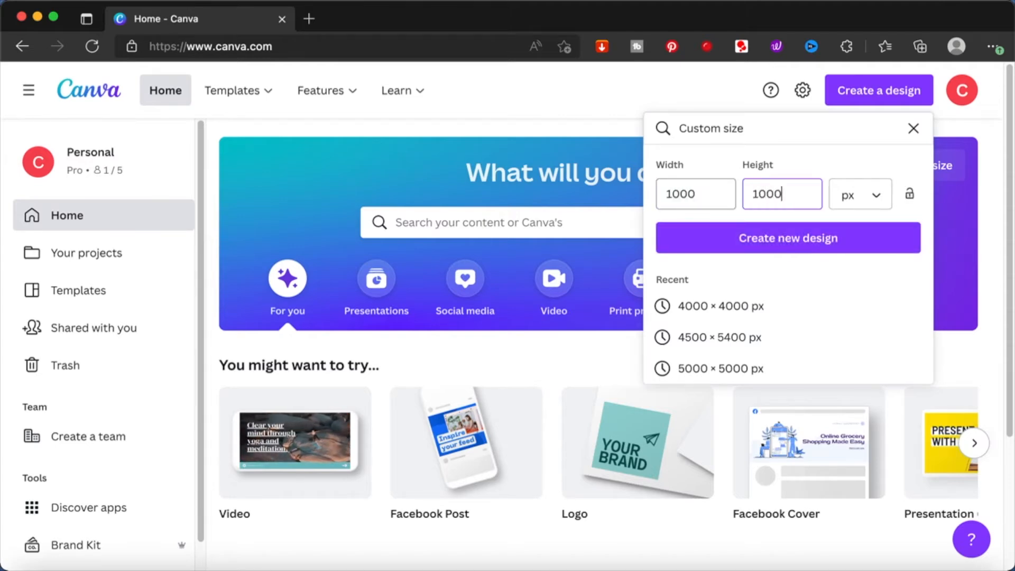
pyautogui.click(780, 239)
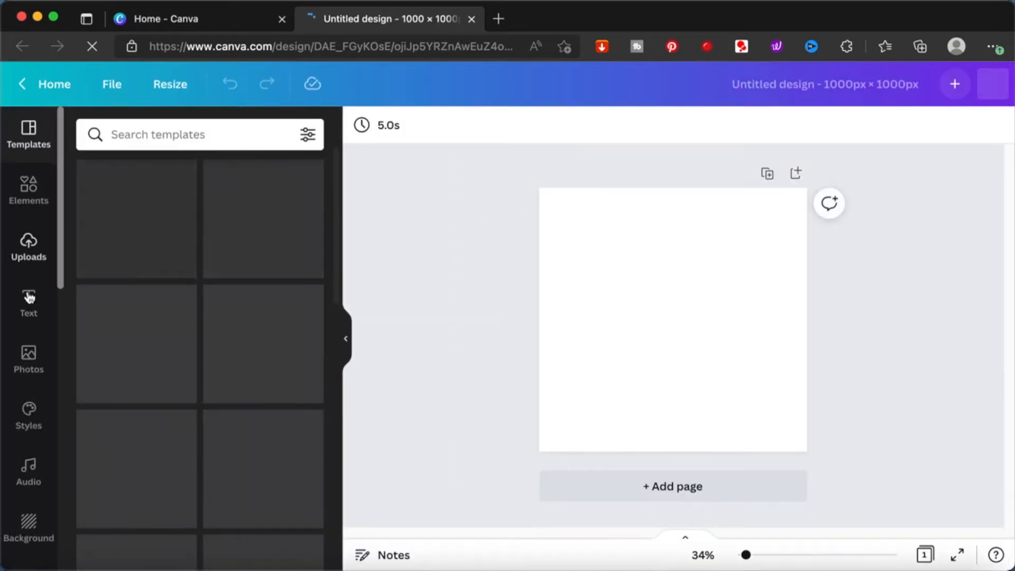
# - Search the elements for "apple" and add the realistic dark red apple photo with the long stem to the page
pyautogui.click(40, 190)
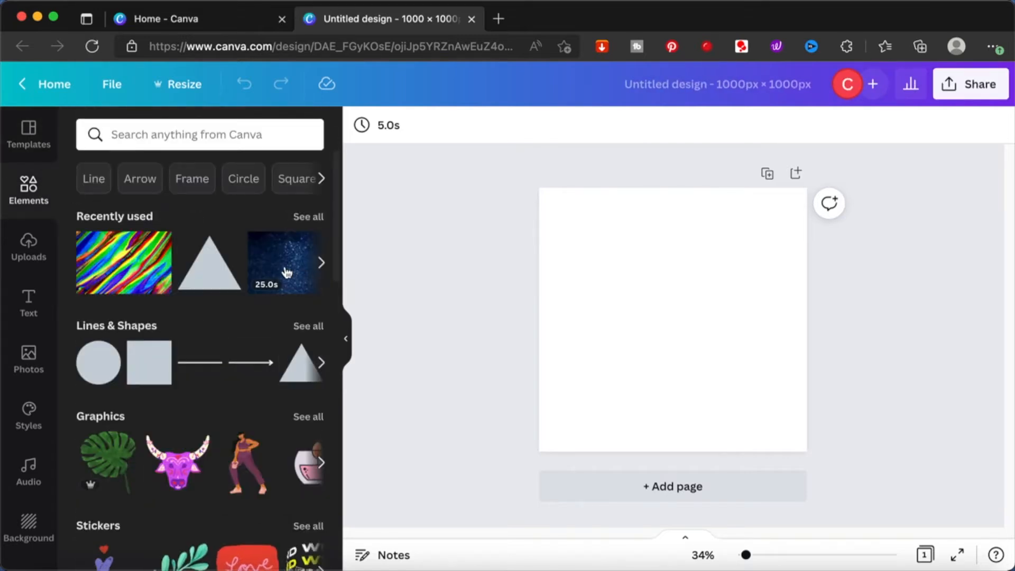
pyautogui.click(180, 134)
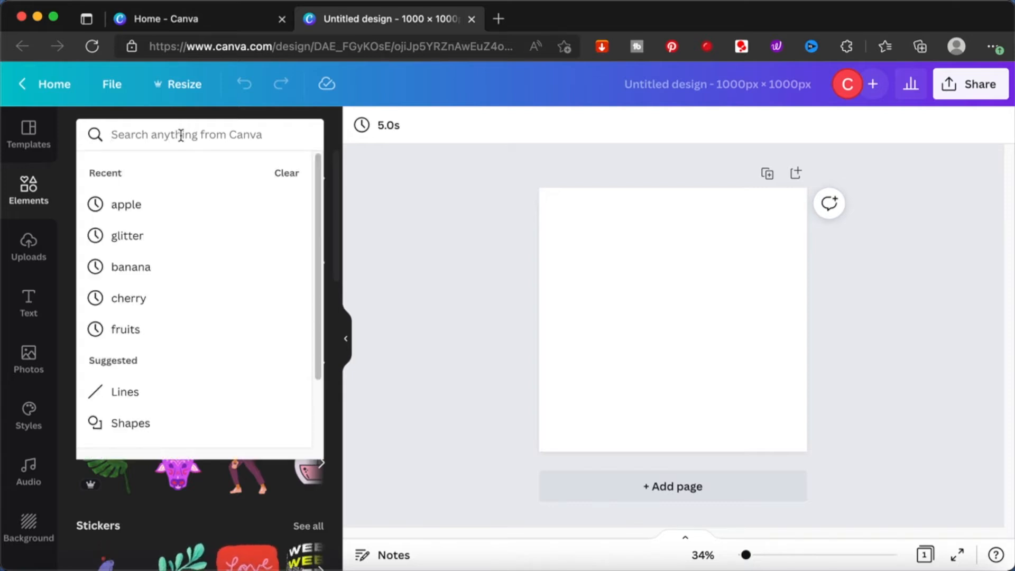
pyautogui.write('apple')
pyautogui.press('Return')
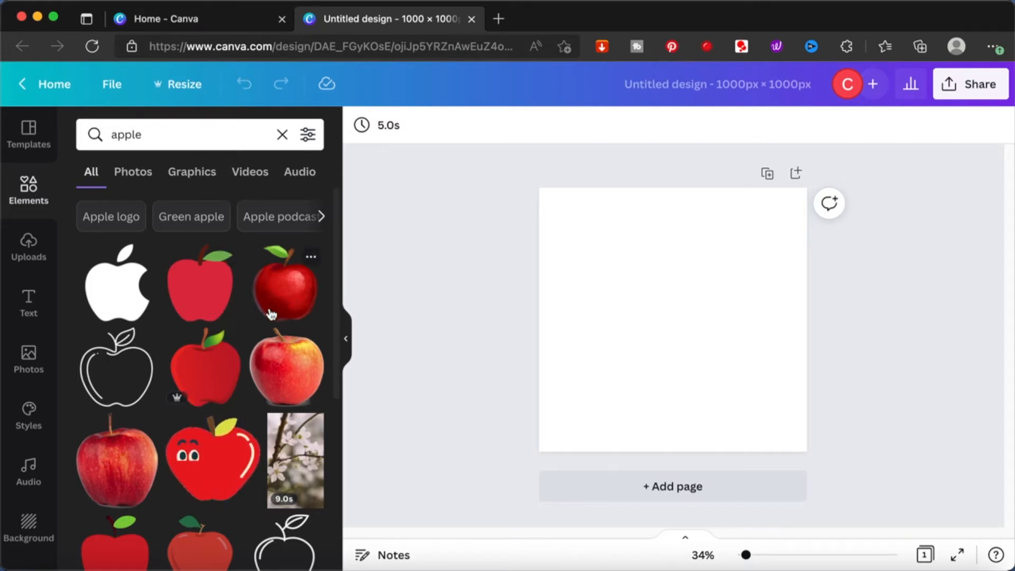
pyautogui.click(130, 466)
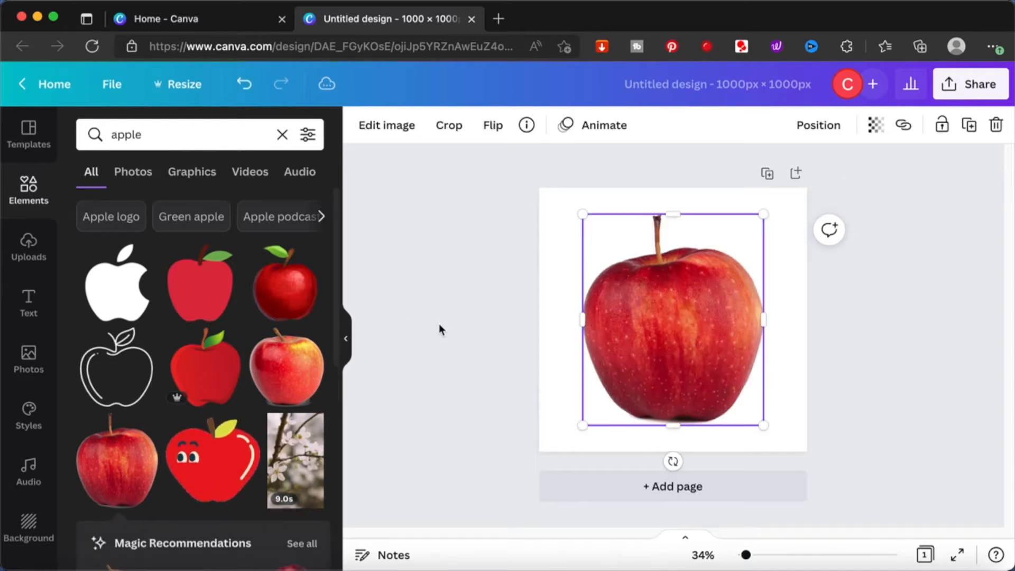
pyautogui.click(897, 317)
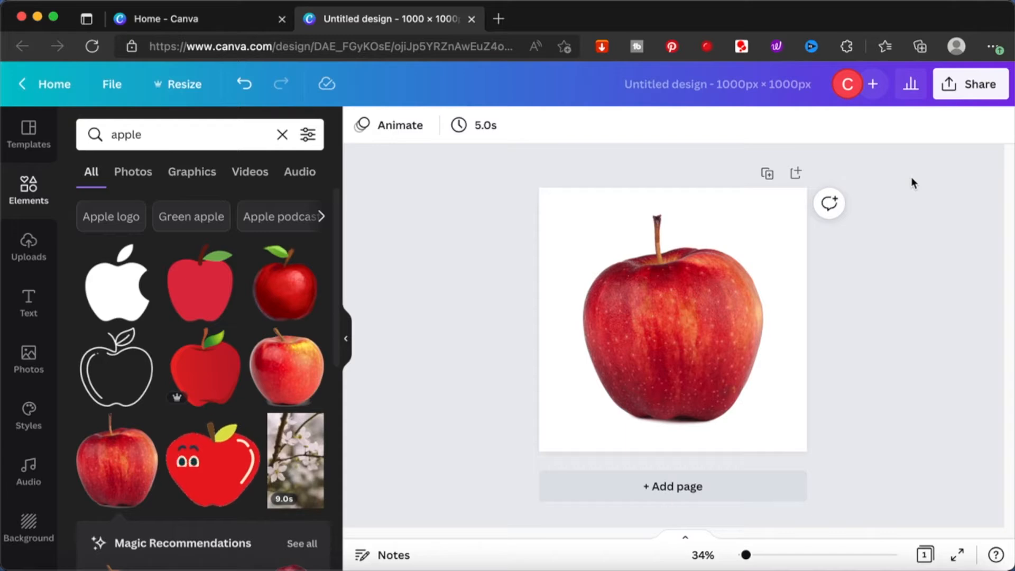
# - Download the apple design as a PNG file
pyautogui.click(954, 90)
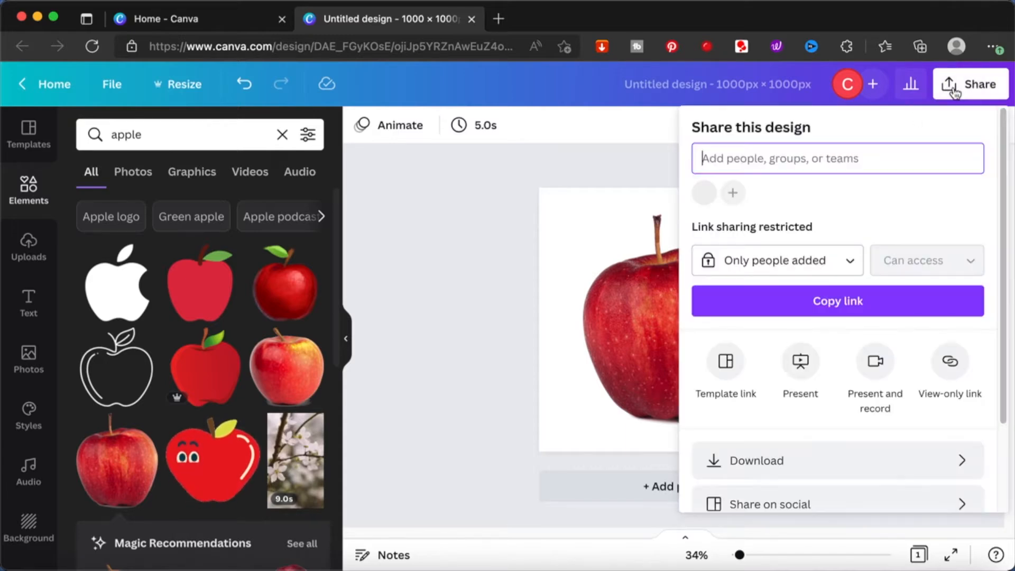
pyautogui.click(725, 462)
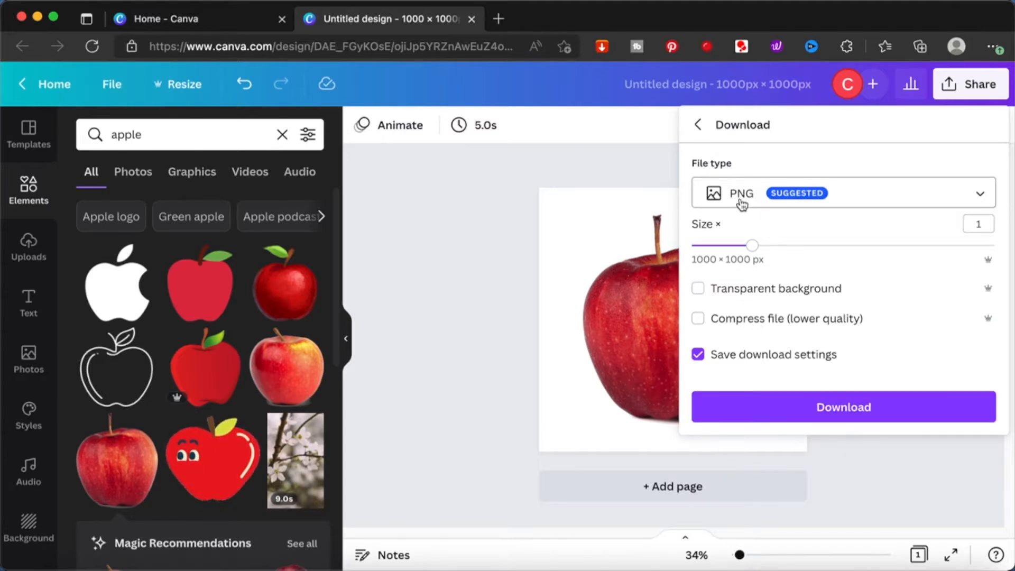
pyautogui.click(797, 410)
pyautogui.click(818, 412)
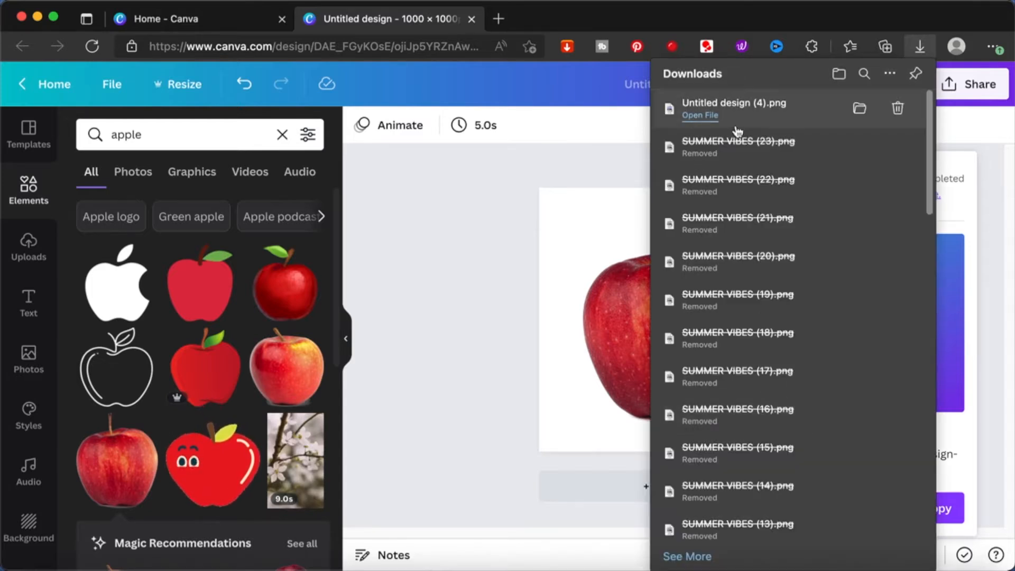
# - Open the downloaded Untitled design (4).png in Preview and show the markup tools
pyautogui.click(701, 119)
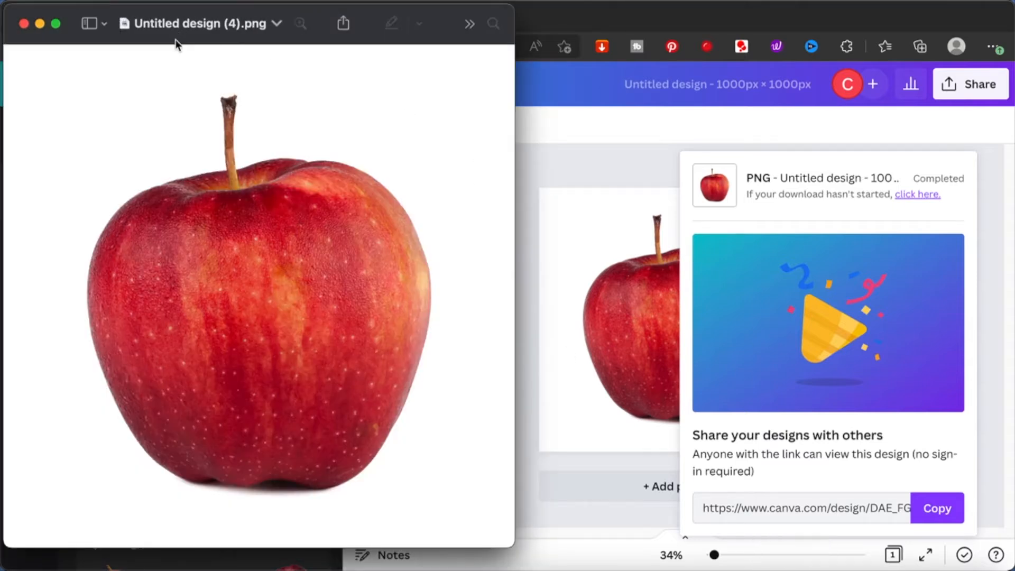
pyautogui.click(113, 2)
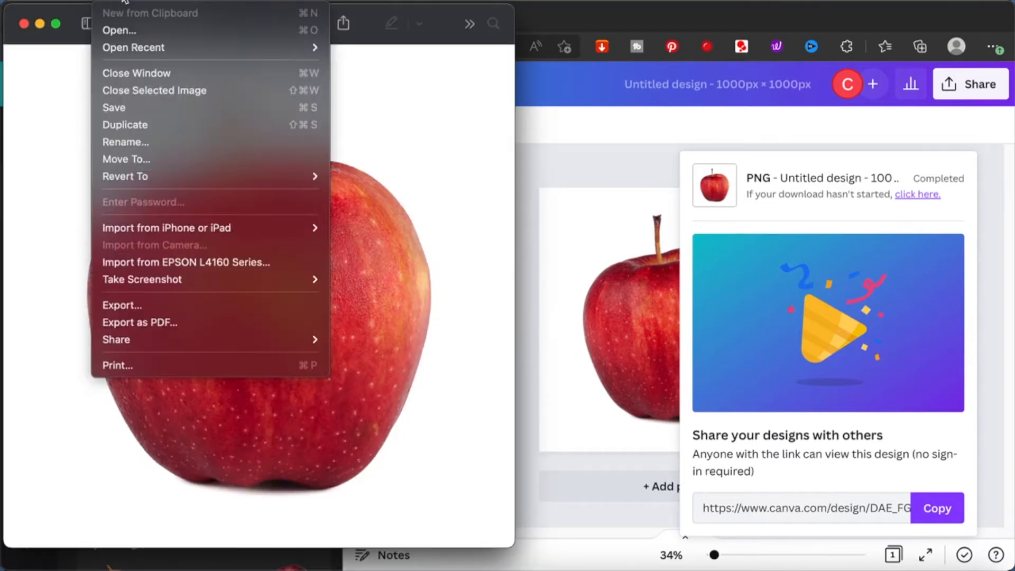
pyautogui.moveTo(176, 1)
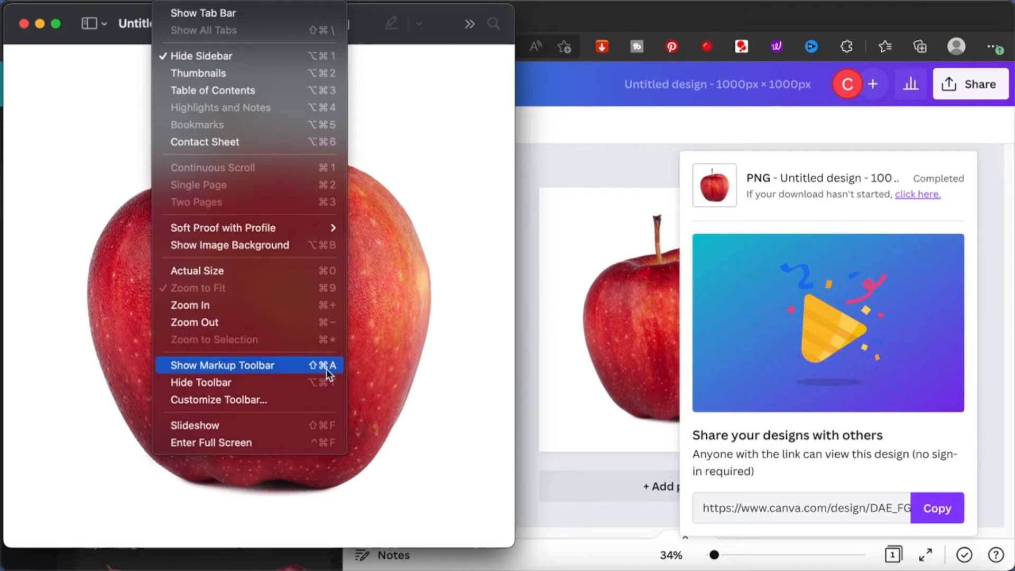
pyautogui.click(281, 370)
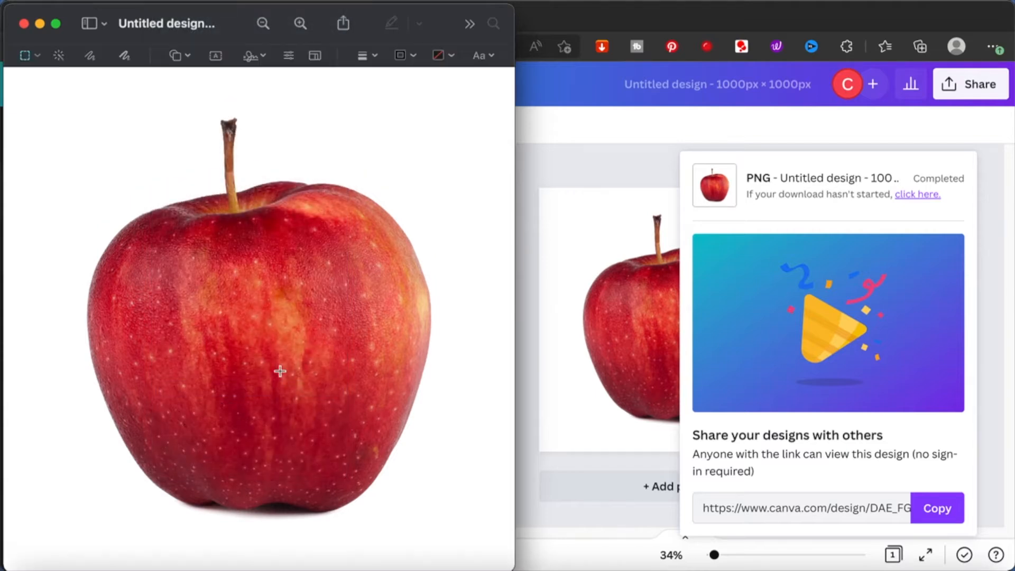
# - Select the whole apple, stem included, with Instant Alpha and delete it to leave an apple-shaped cutout in the white image
pyautogui.click(58, 62)
pyautogui.click(229, 142)
pyautogui.moveTo(229, 142); pyautogui.dragTo(236, 217)
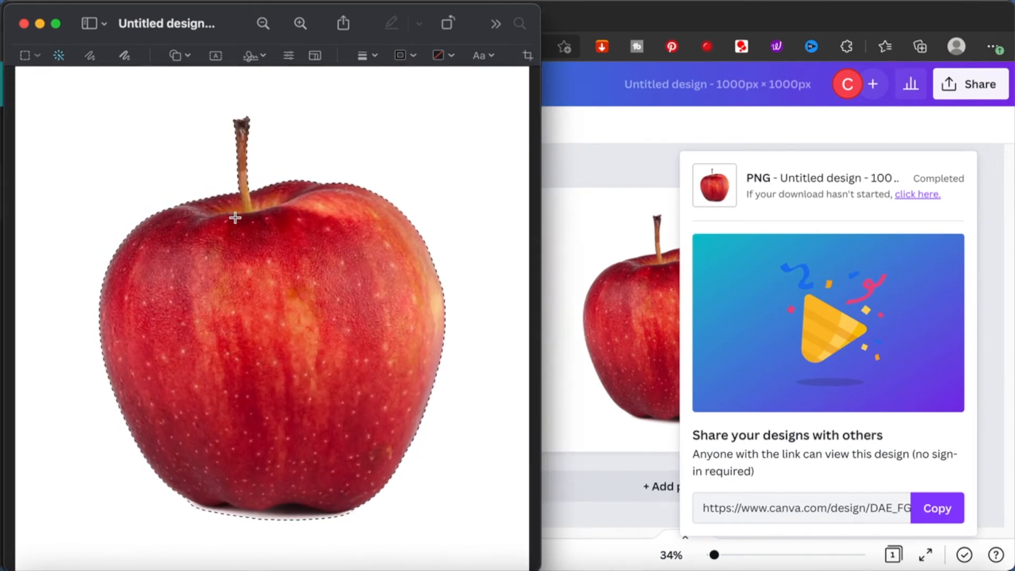
pyautogui.press('Delete')
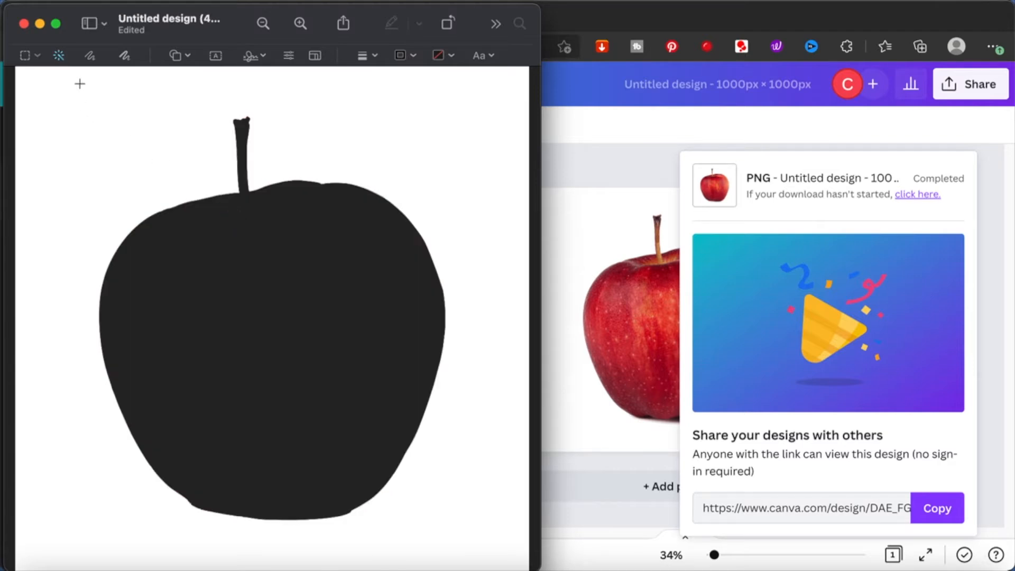
# - Rename the cutout image "apple frame", save it and close its window
pyautogui.click(153, 19)
pyautogui.write('apple frame')
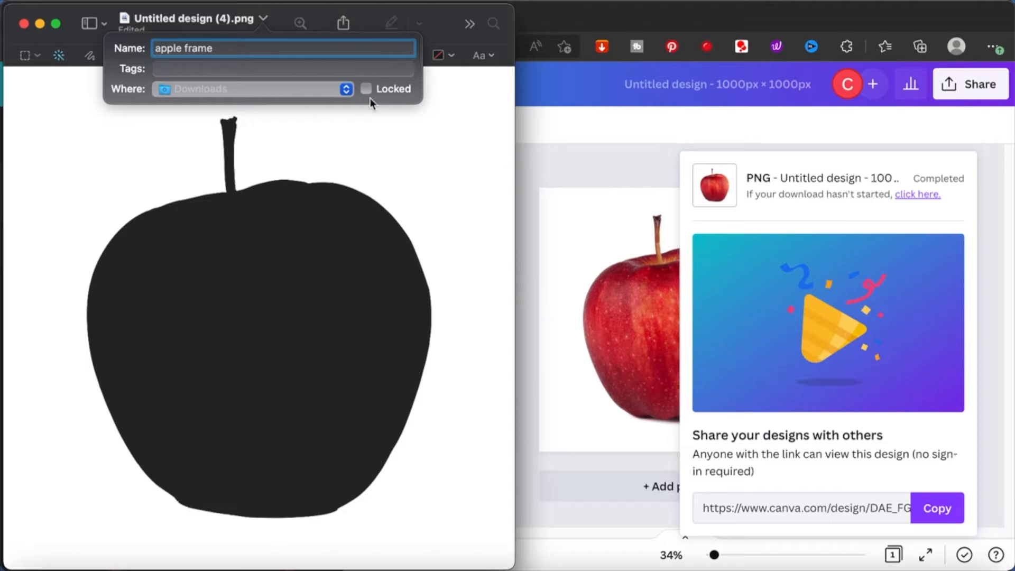
pyautogui.press('Return')
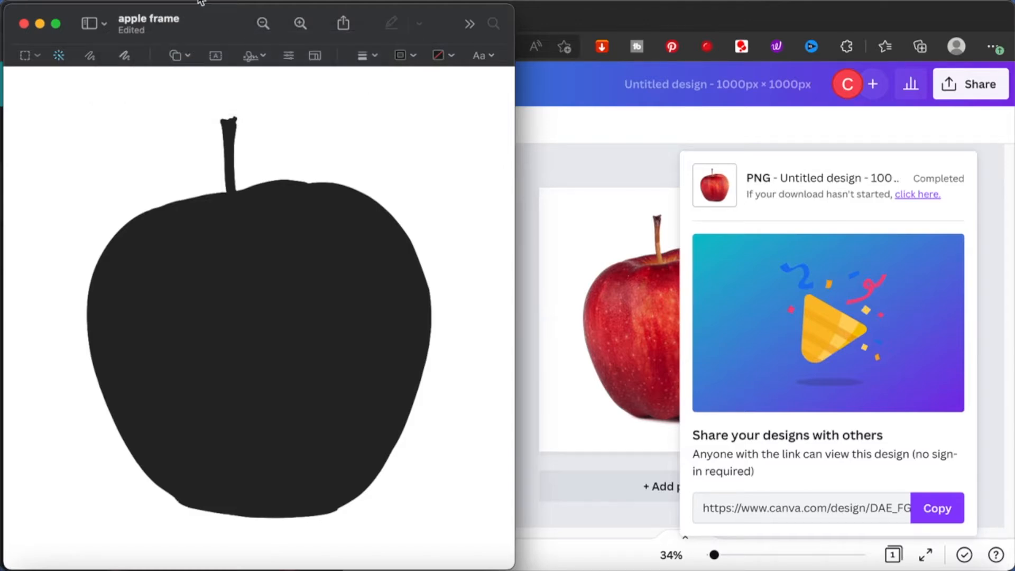
pyautogui.click(111, 2)
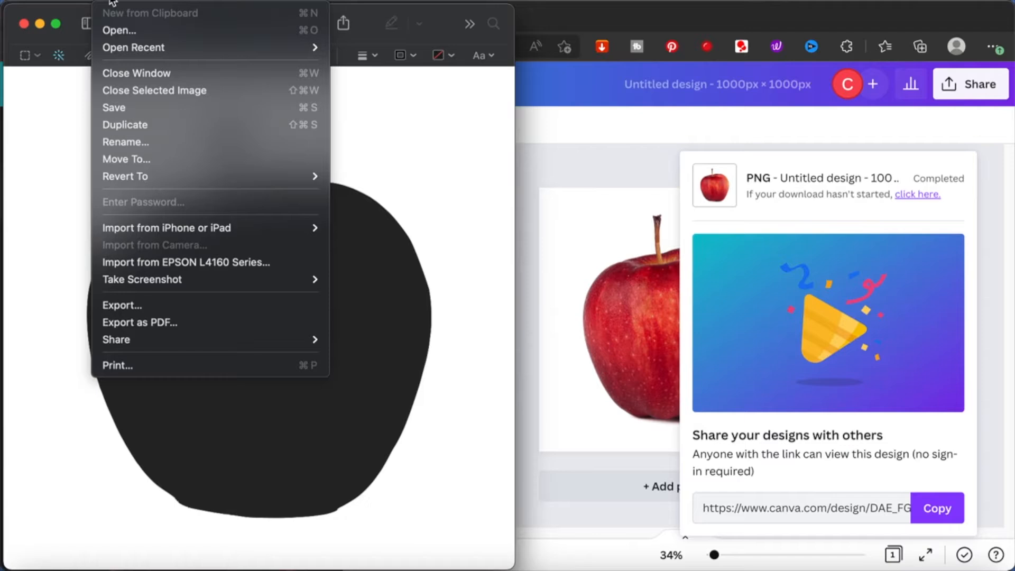
pyautogui.click(114, 108)
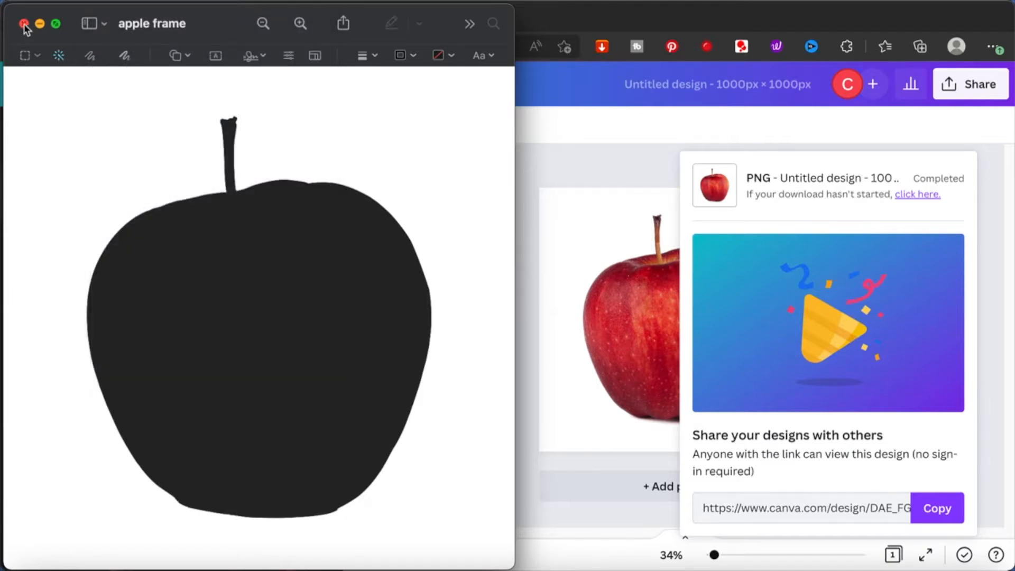
pyautogui.click(24, 24)
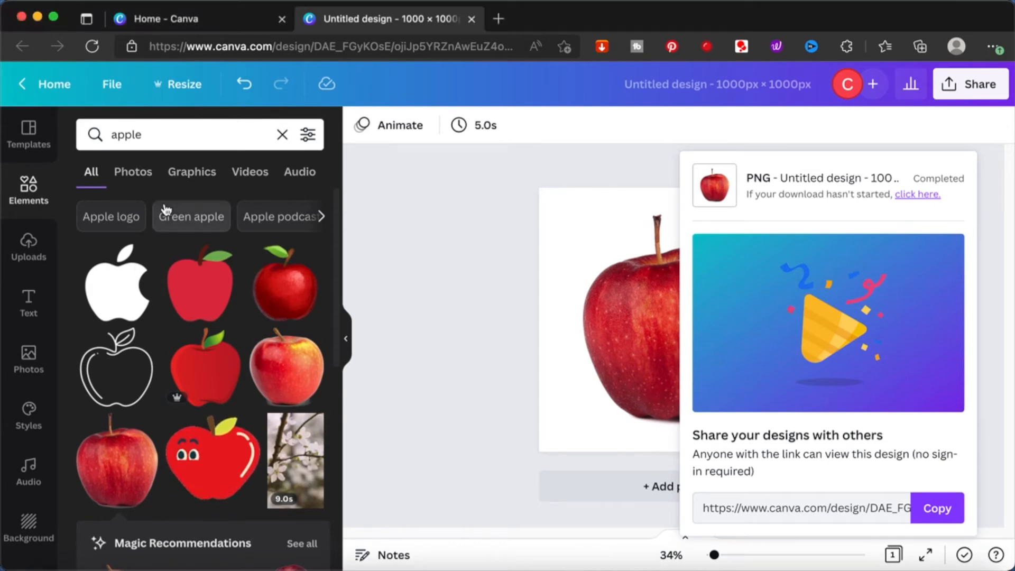
# - Upload the apple frame image from the Downloads folder to the Canva uploads
pyautogui.click(29, 248)
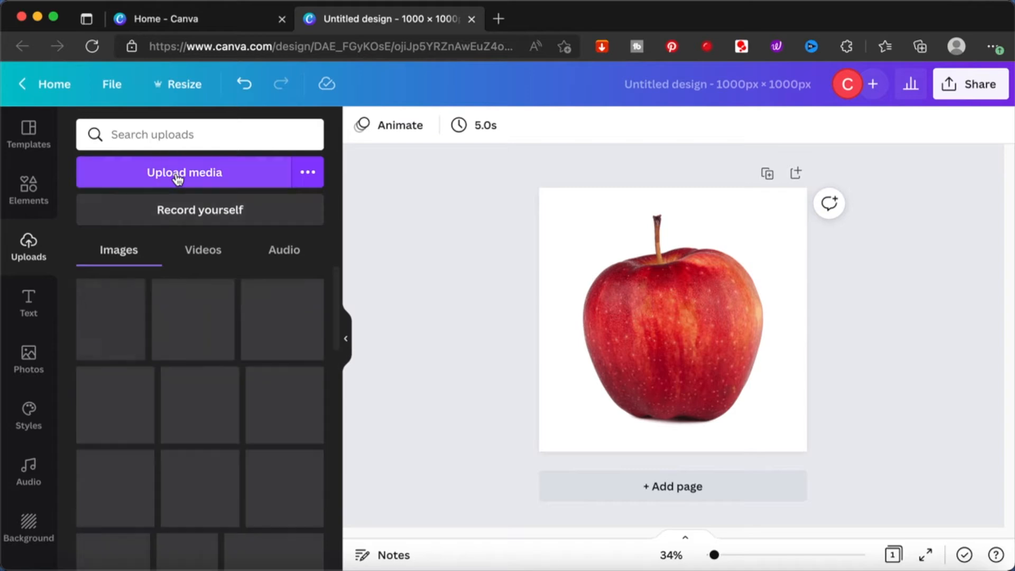
pyautogui.click(178, 174)
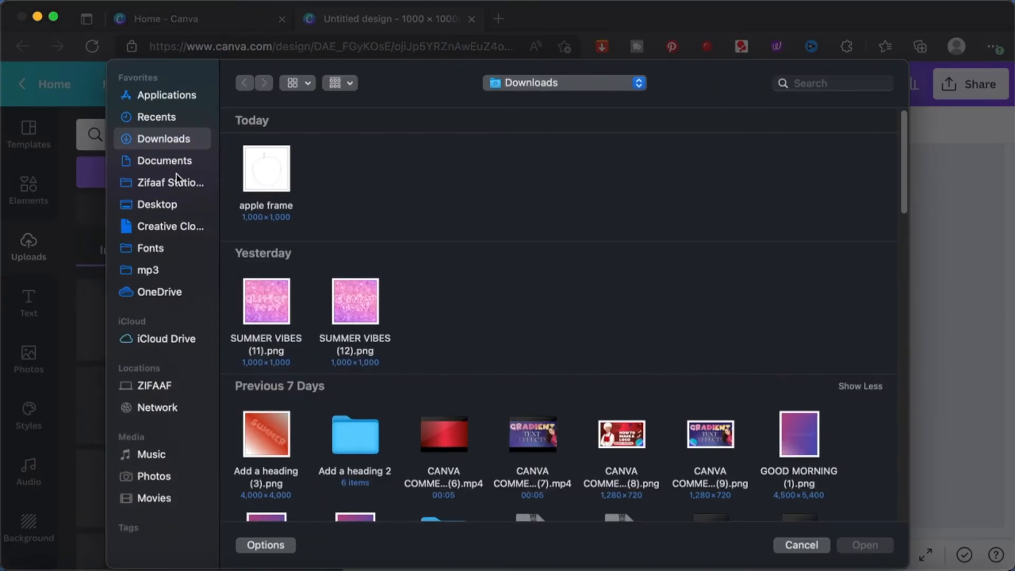
pyautogui.doubleClick(267, 174)
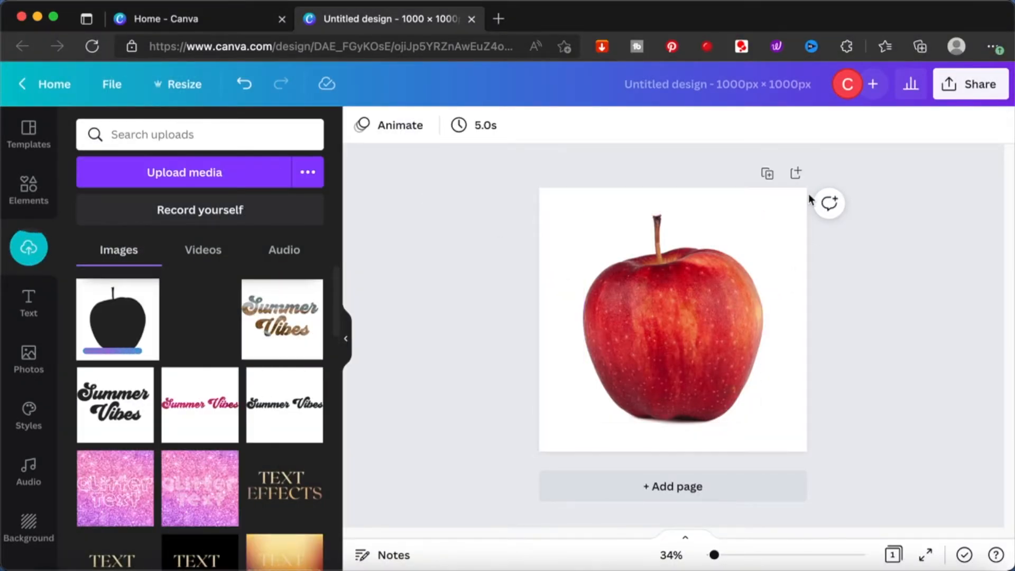
# - Add a second page, insert the uploaded apple frame image and enlarge it to fill the whole page
pyautogui.click(796, 175)
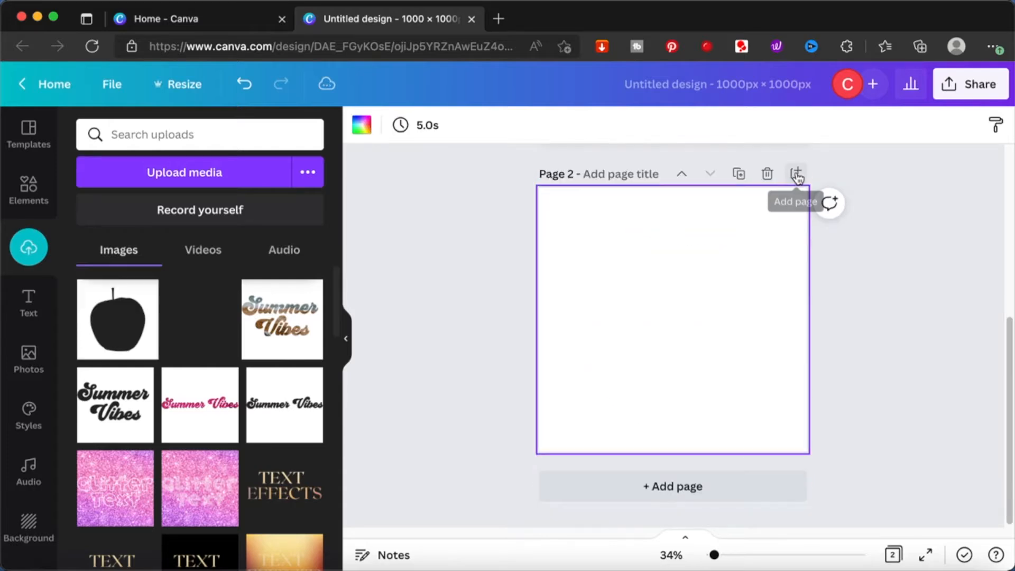
pyautogui.click(121, 363)
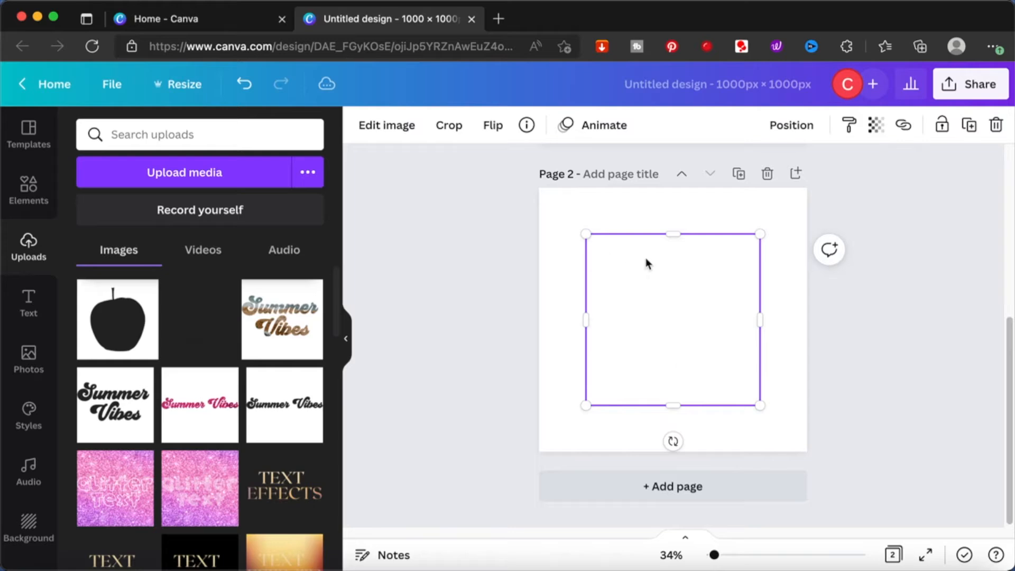
pyautogui.moveTo(585, 234); pyautogui.dragTo(539, 188)
pyautogui.moveTo(761, 404); pyautogui.dragTo(807, 452)
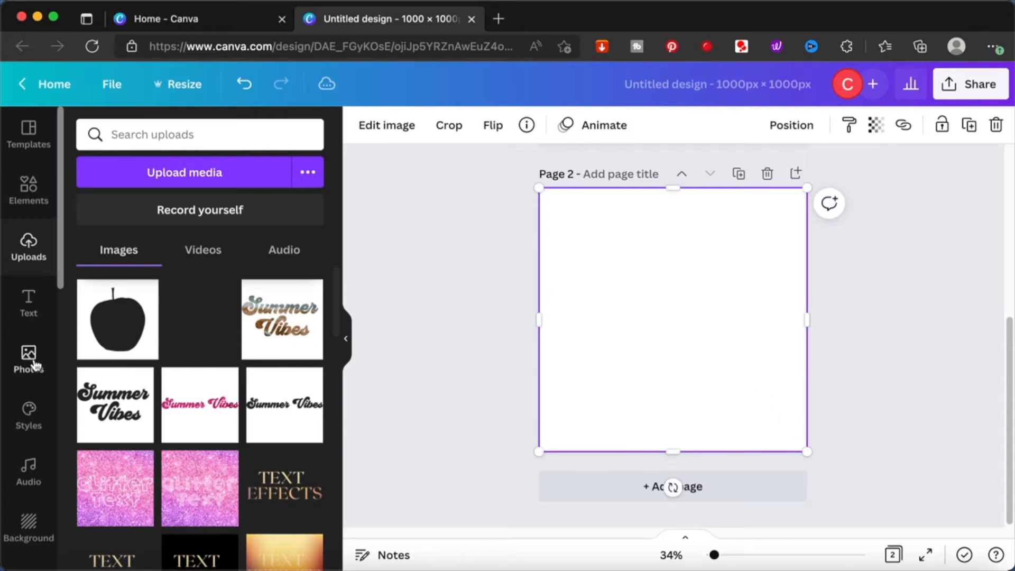
# - Search the photos for "glitter" and add the dark pink glitter photo to page 2
pyautogui.click(38, 199)
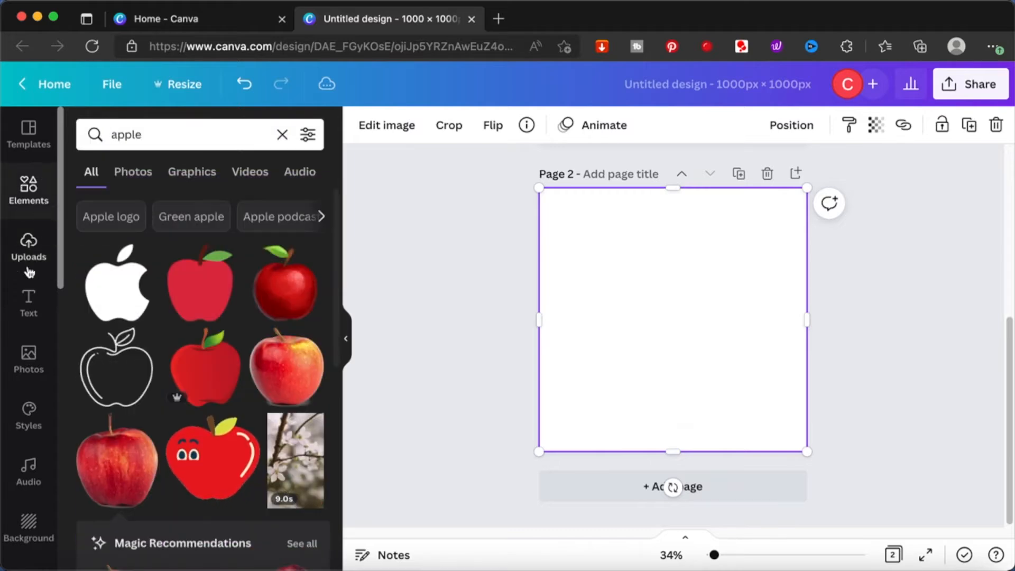
pyautogui.click(31, 357)
pyautogui.click(198, 137)
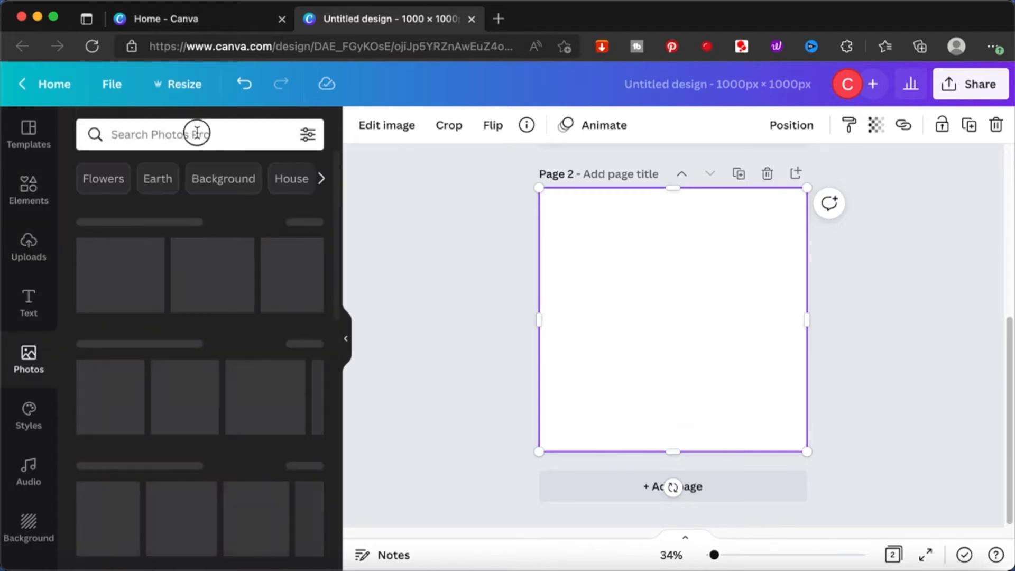
pyautogui.write('glitter')
pyautogui.press('Return')
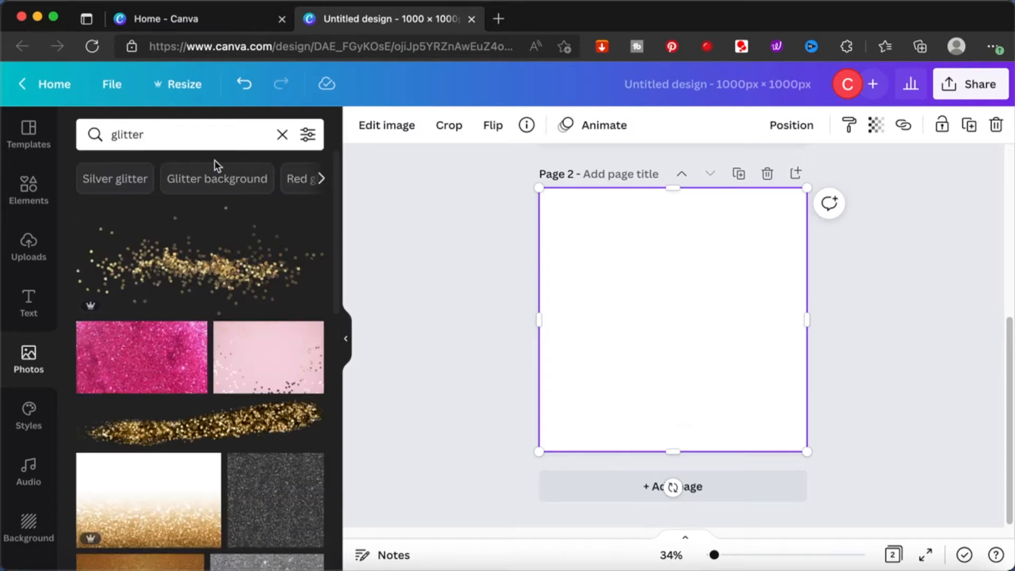
pyautogui.click(163, 355)
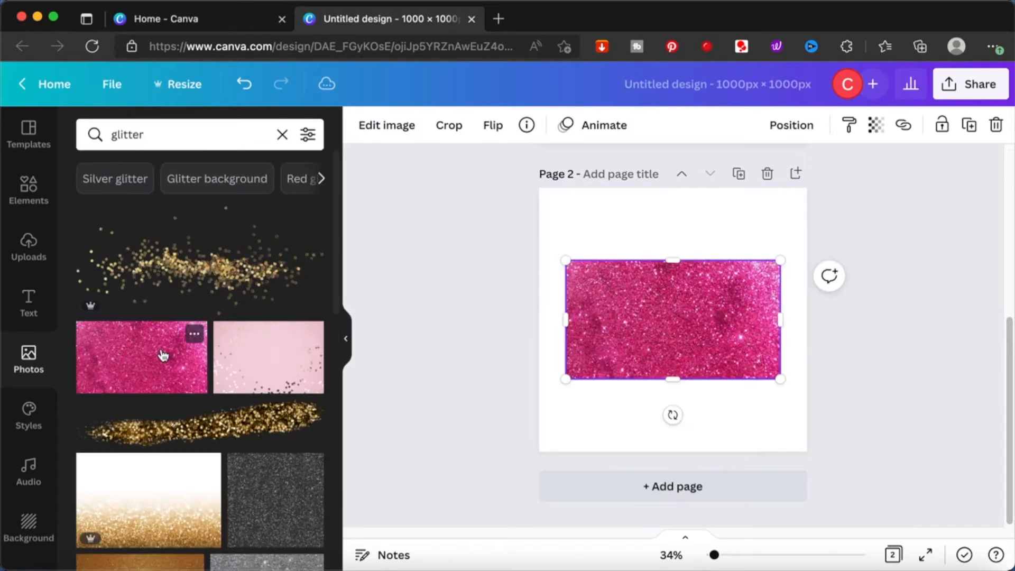
# - Bring the apple frame image in front of the pink glitter photo on page 2
pyautogui.rightClick(670, 344)
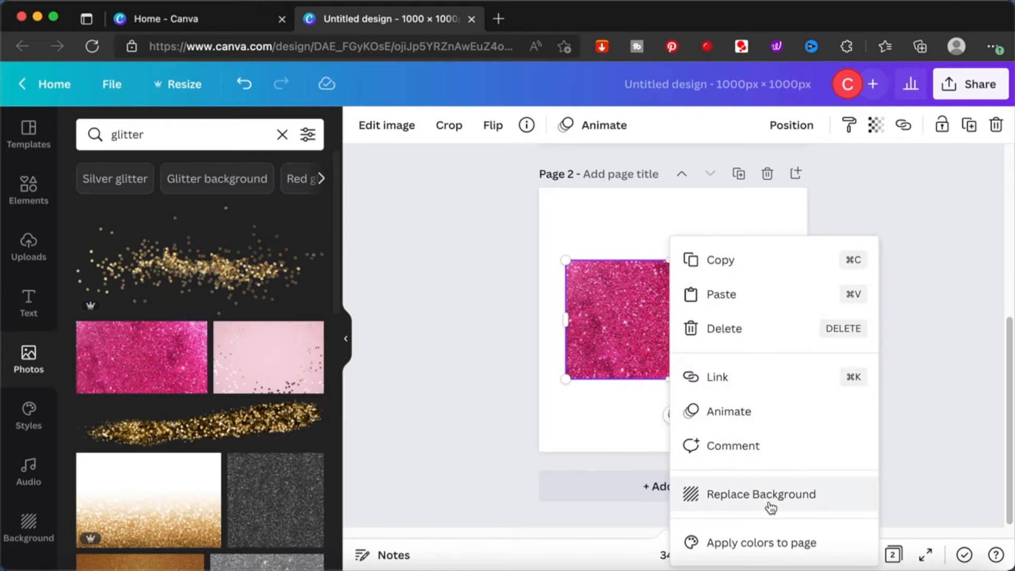
pyautogui.click(606, 217)
pyautogui.doubleClick(606, 214)
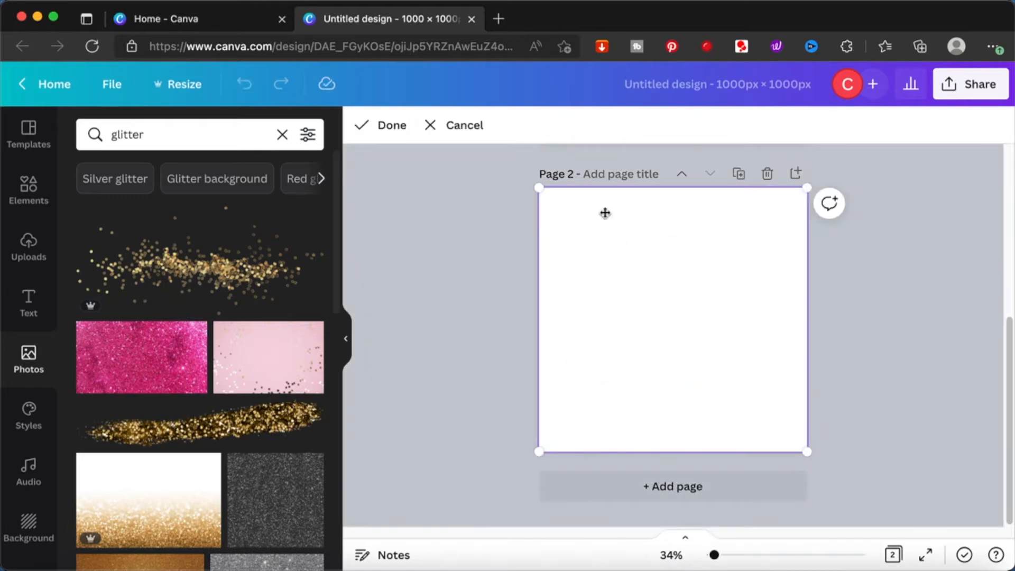
pyautogui.rightClick(605, 212)
pyautogui.click(700, 433)
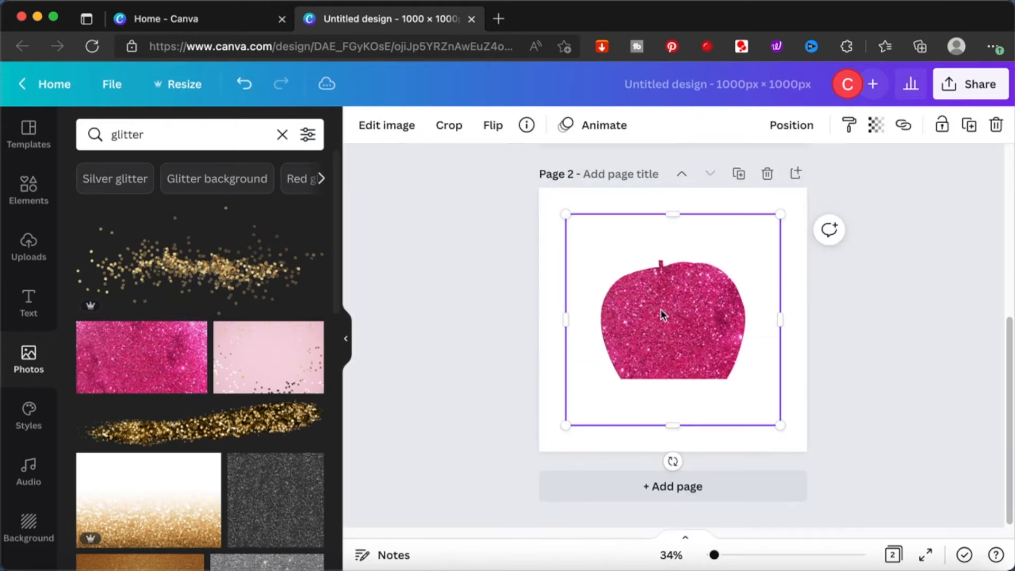
# - Shift the apple frame image aside on page 2 and set the pink glitter photo as the page background
pyautogui.click(565, 212)
pyautogui.moveTo(595, 267); pyautogui.dragTo(614, 333)
pyautogui.click(572, 315)
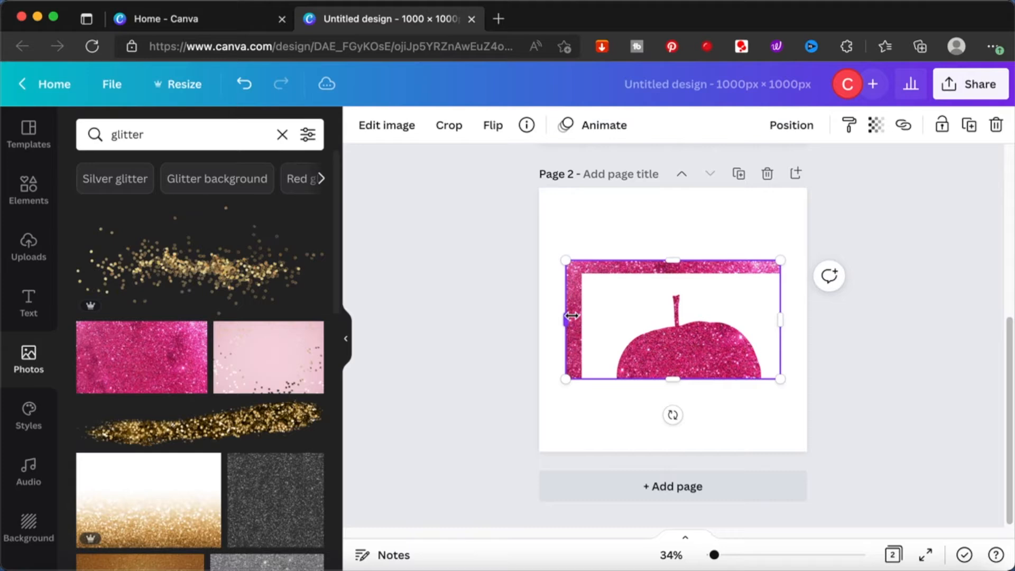
pyautogui.rightClick(571, 315)
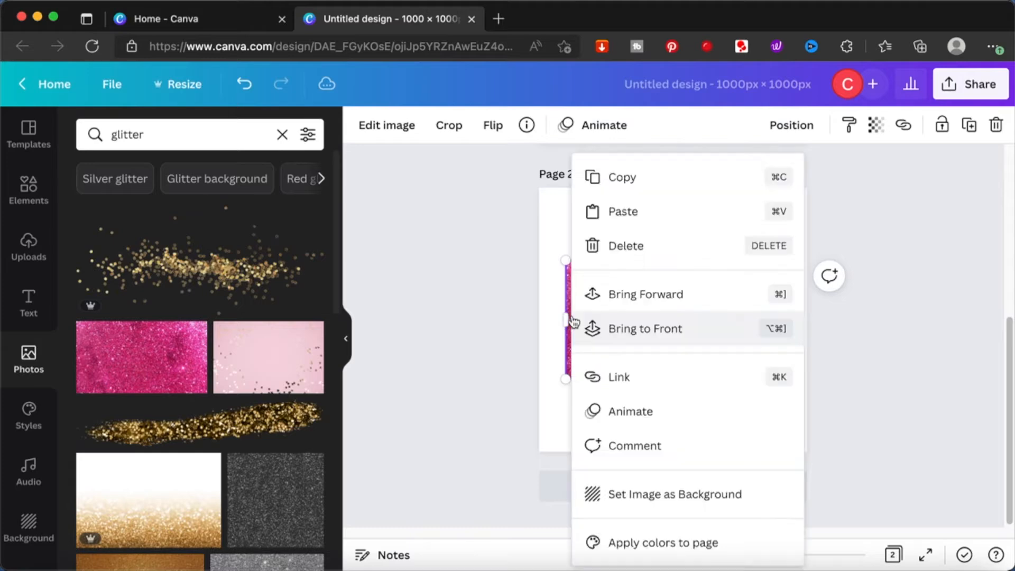
pyautogui.click(658, 499)
# - Align the apple frame image with page 2's corner and enlarge it to cover the whole page
pyautogui.moveTo(628, 297); pyautogui.dragTo(542, 185)
pyautogui.moveTo(565, 212); pyautogui.dragTo(559, 211)
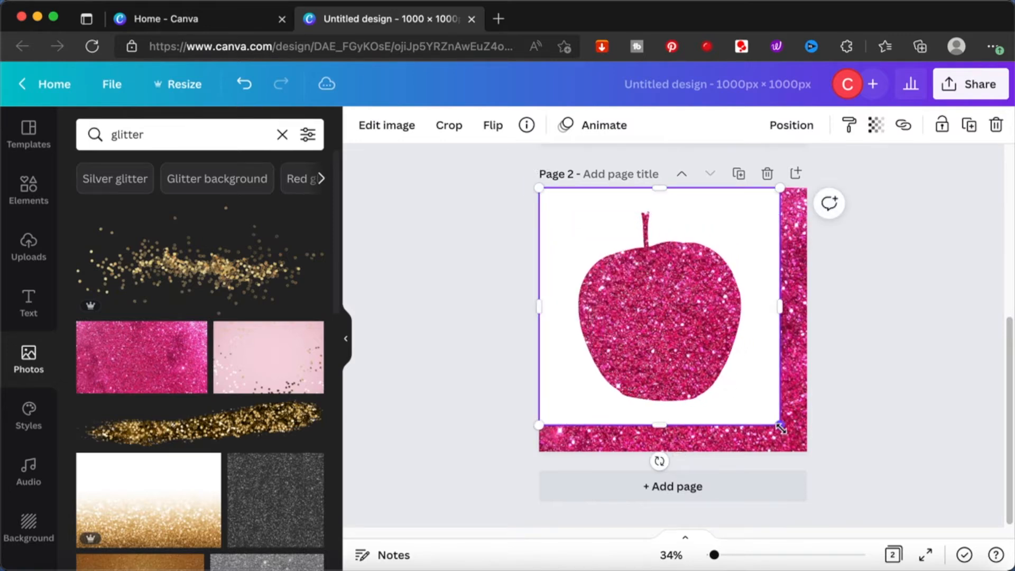
pyautogui.moveTo(780, 427); pyautogui.dragTo(806, 451)
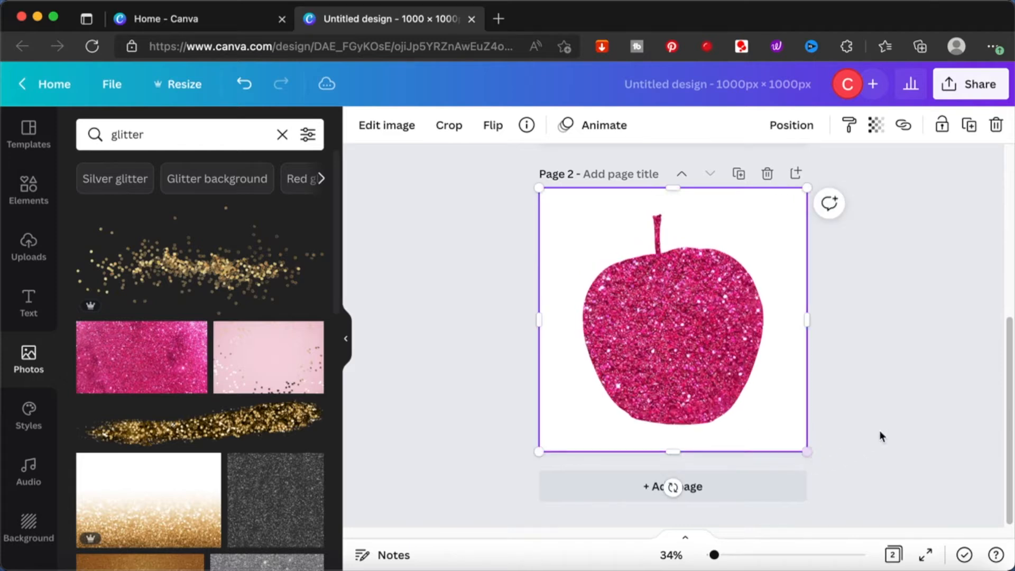
pyautogui.press('BackSpace')
pyautogui.press('super+z')
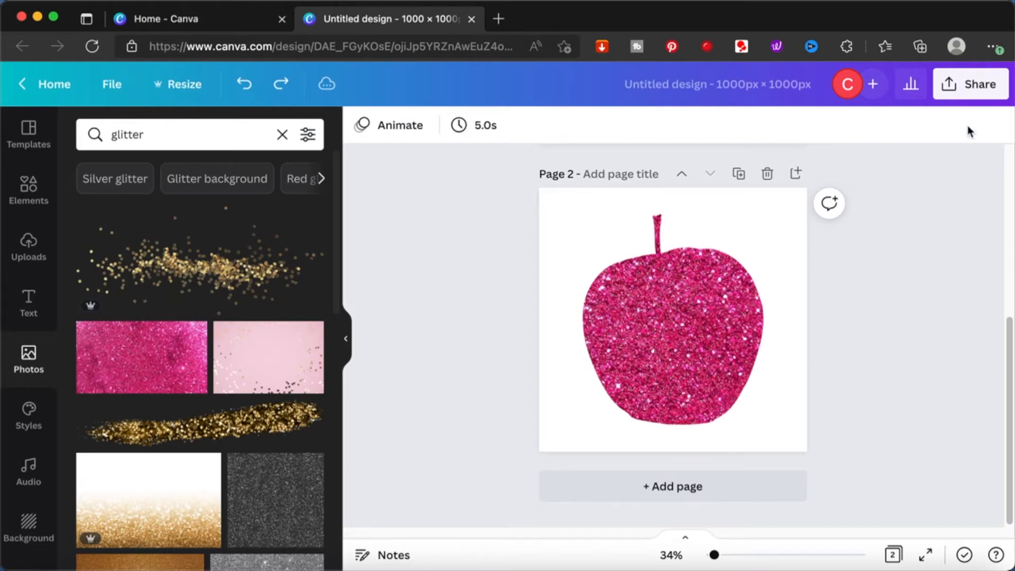
# - Download only page 2 of the design as a PNG at 1000 × 1000 px
pyautogui.click(945, 89)
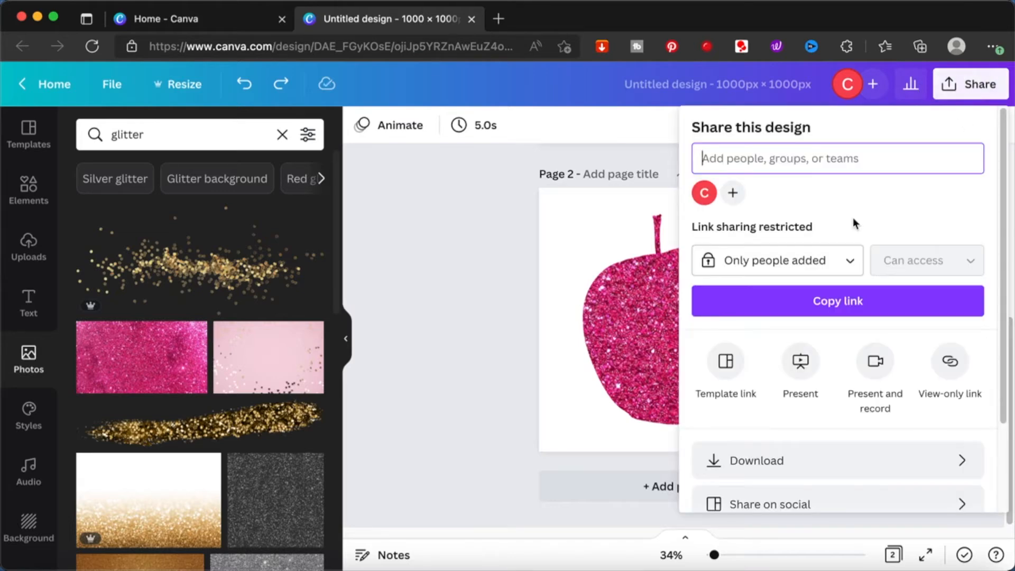
pyautogui.click(735, 460)
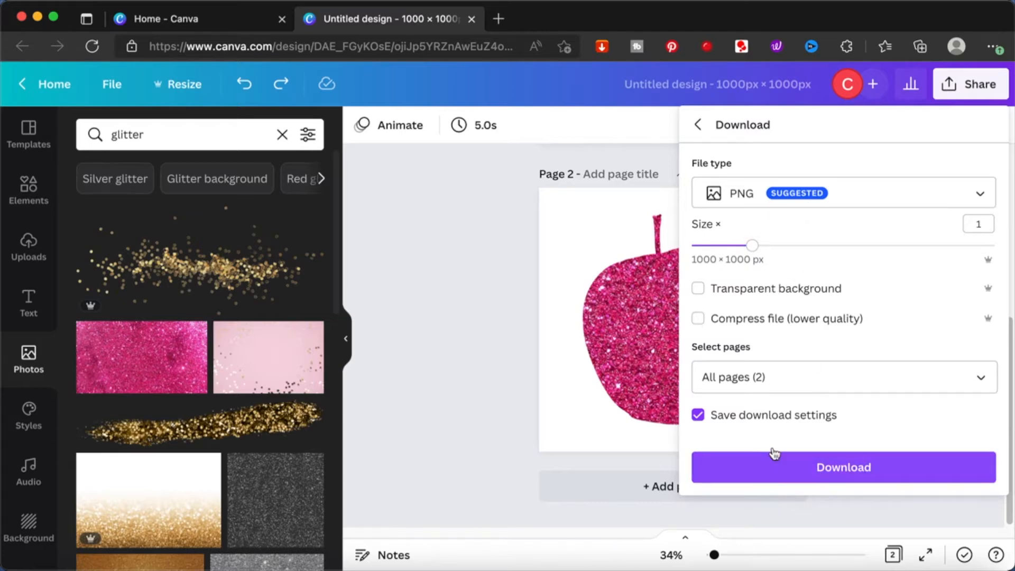
pyautogui.click(829, 378)
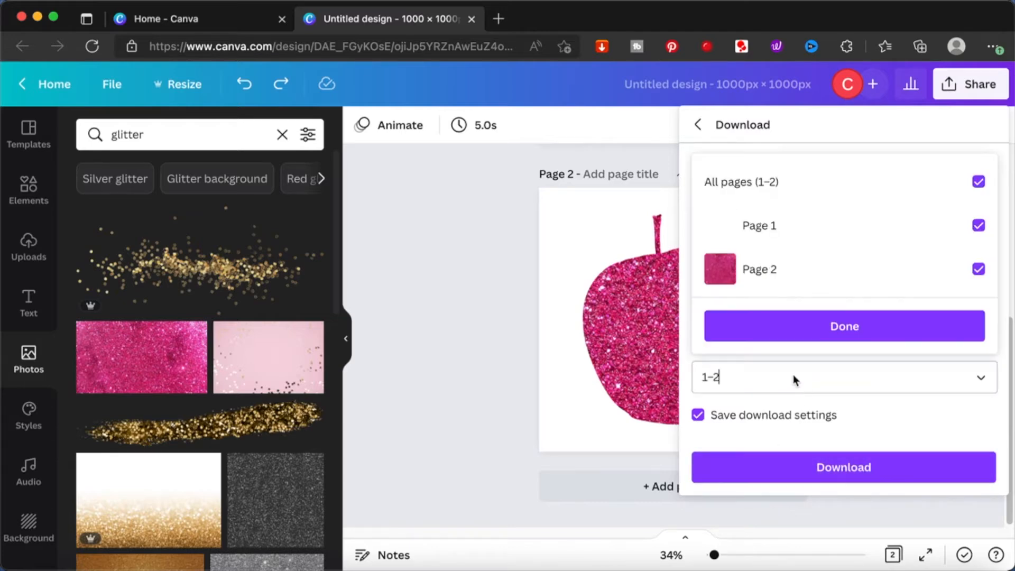
pyautogui.click(978, 181)
pyautogui.click(978, 269)
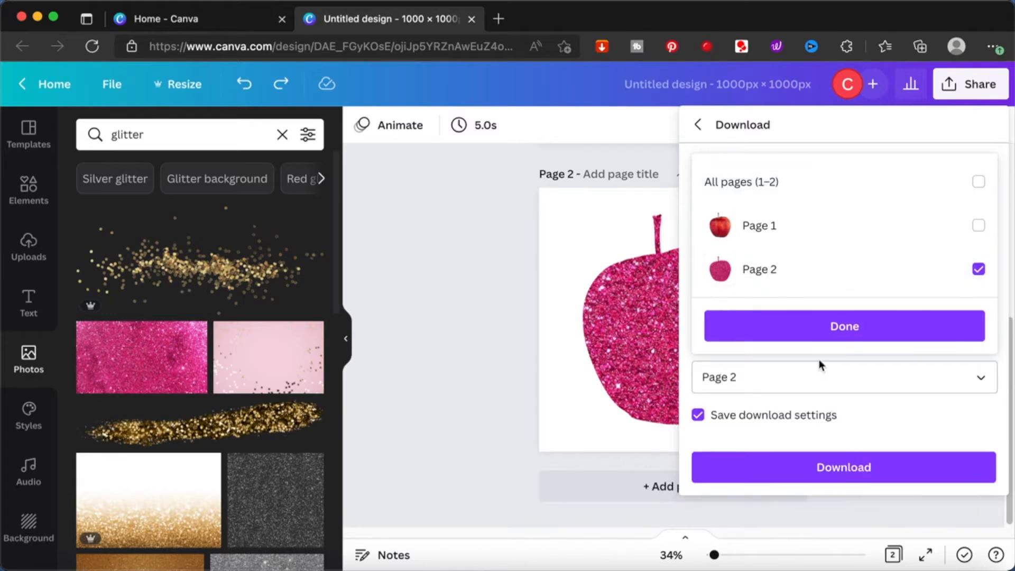
pyautogui.click(835, 333)
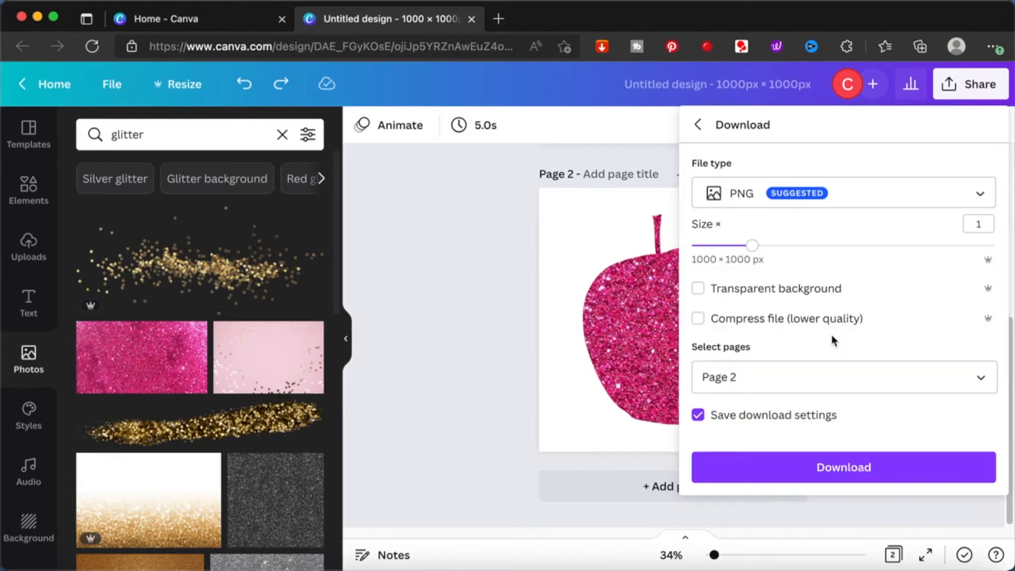
pyautogui.click(831, 474)
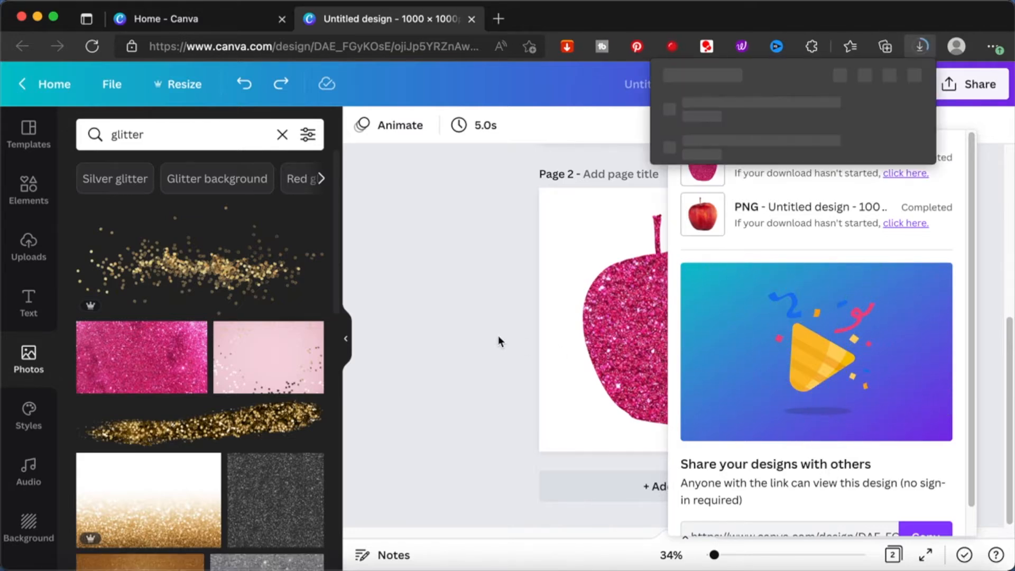
# - Upload "Untitled design (4).png" from the Downloads folder and insert it on a new third page
pyautogui.click(29, 244)
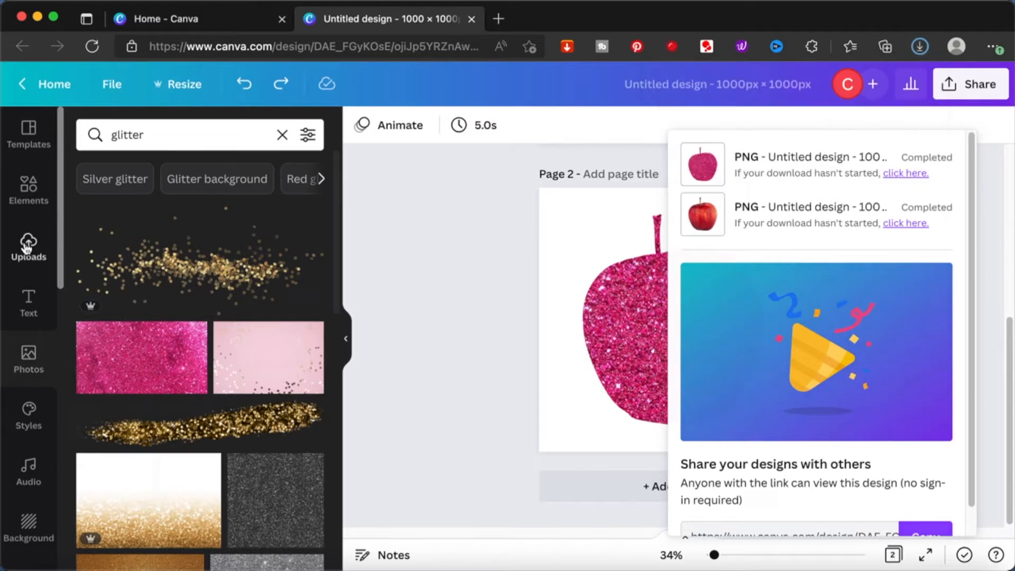
pyautogui.click(151, 177)
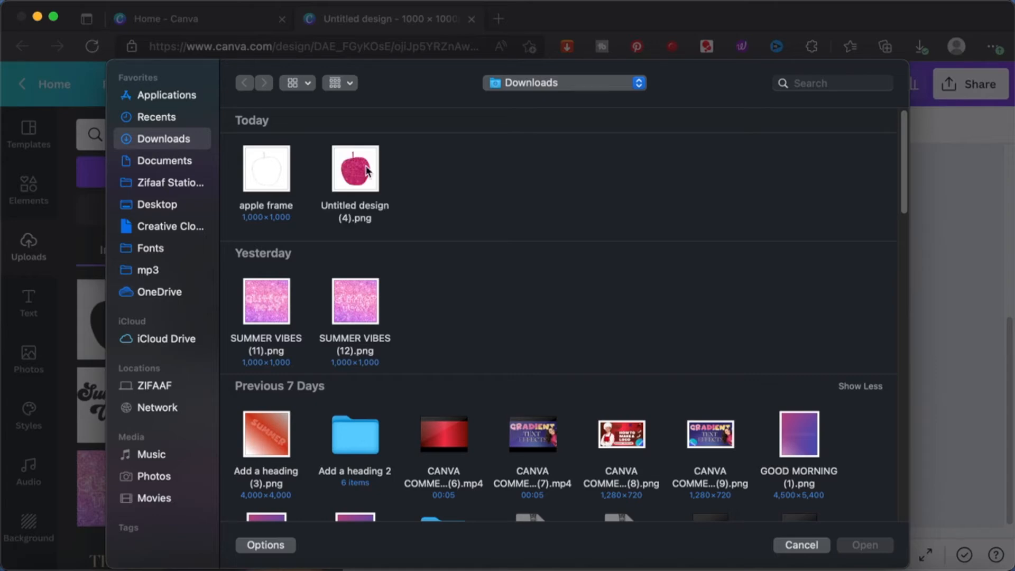
pyautogui.click(368, 170)
pyautogui.click(875, 549)
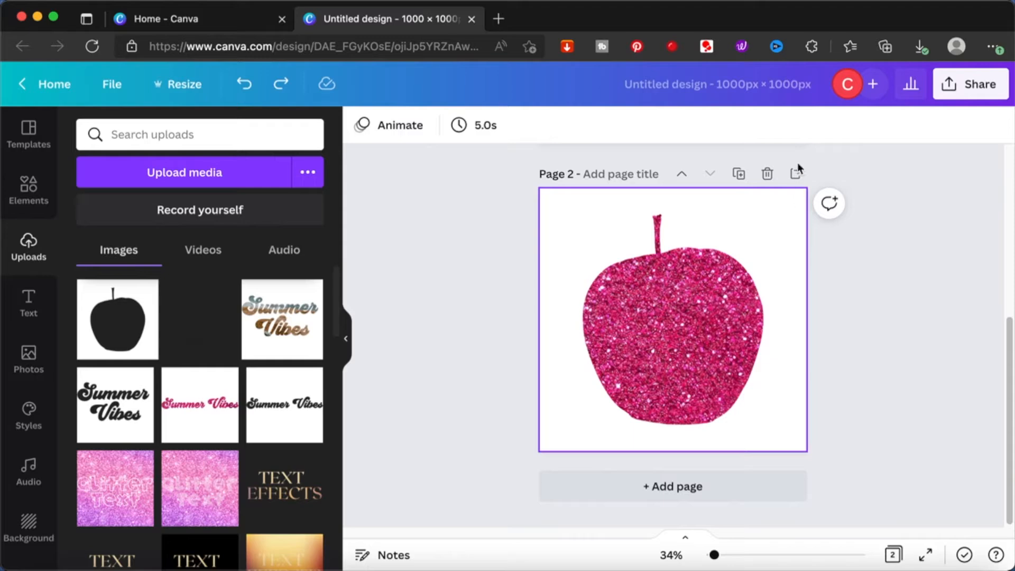
pyautogui.click(795, 173)
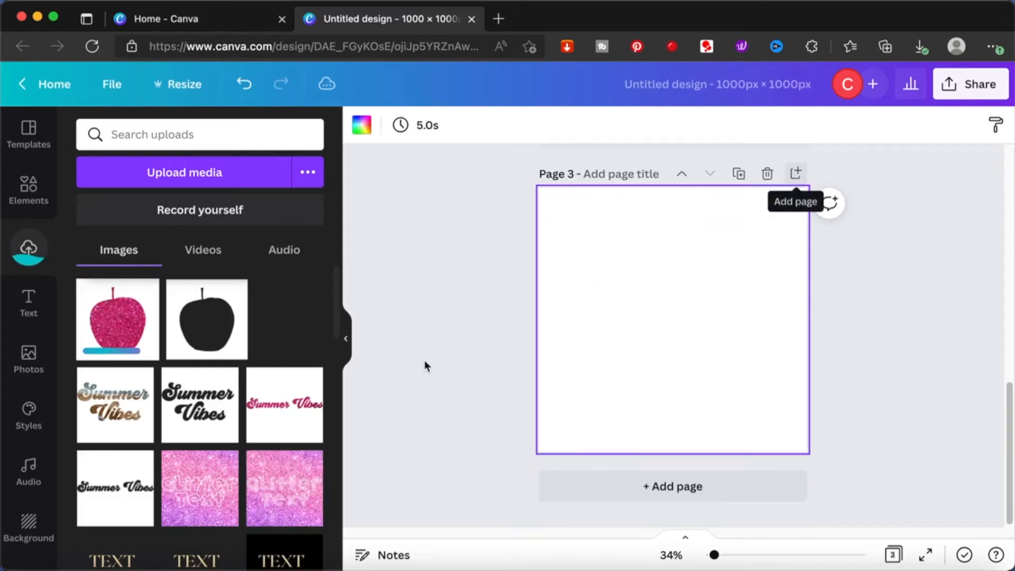
pyautogui.click(124, 323)
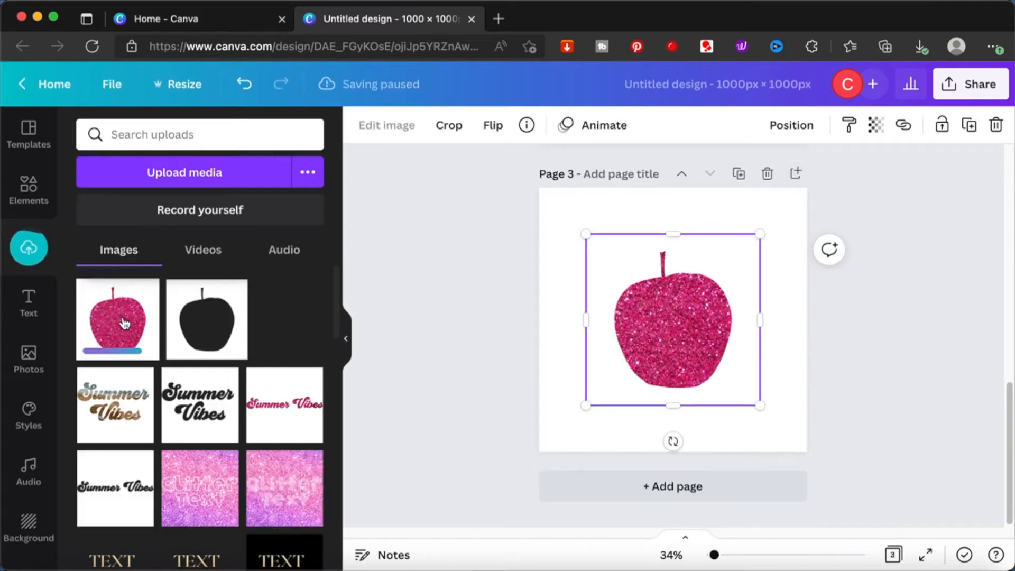
# - Set page 3's background to the dark charcoal colour from the terracotta palette
pyautogui.click(557, 209)
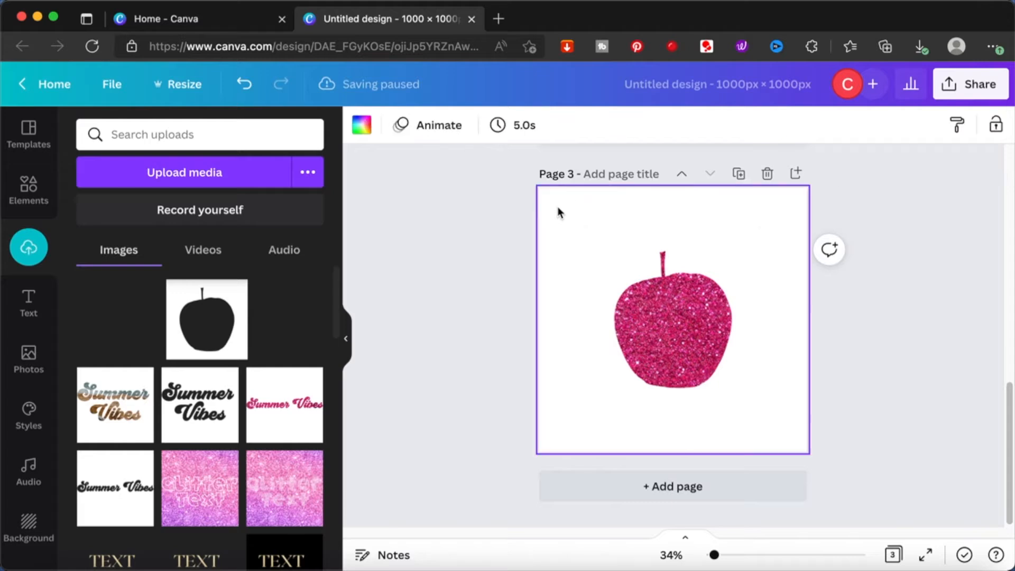
pyautogui.click(362, 128)
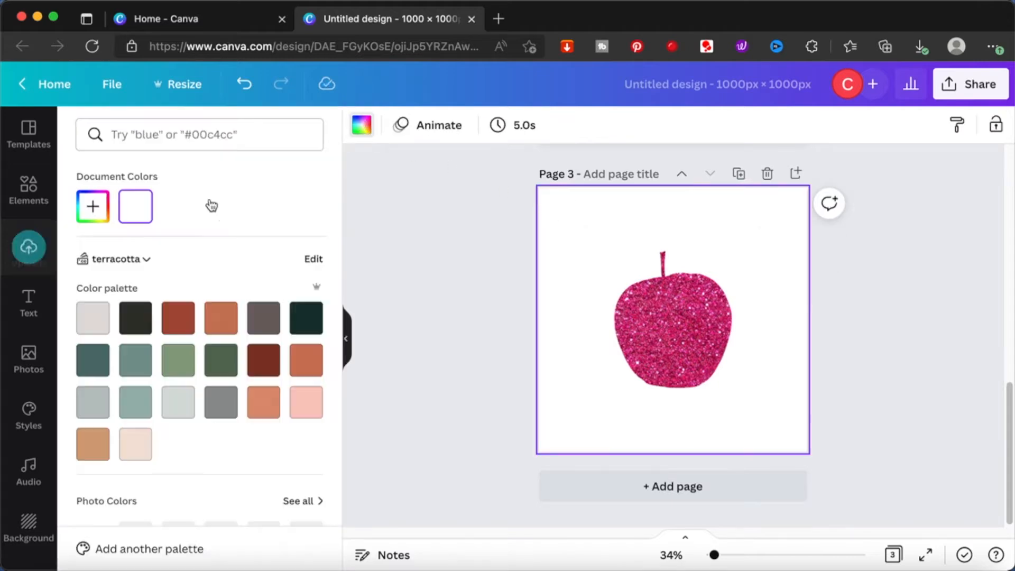
pyautogui.click(136, 318)
pyautogui.click(460, 210)
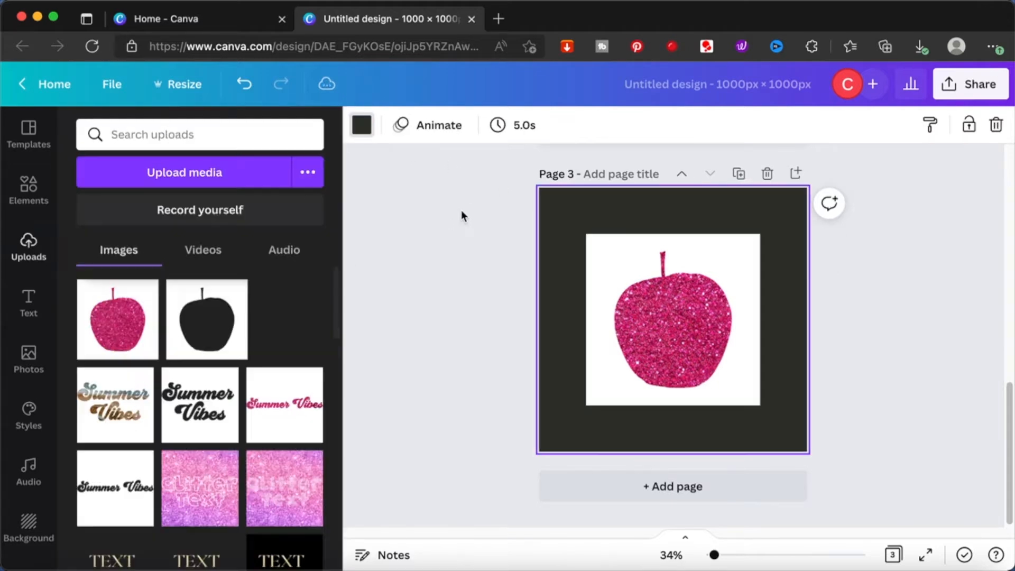
# - Remove the background from the glitter apple image and enlarge the image to fill page 3
pyautogui.click(625, 256)
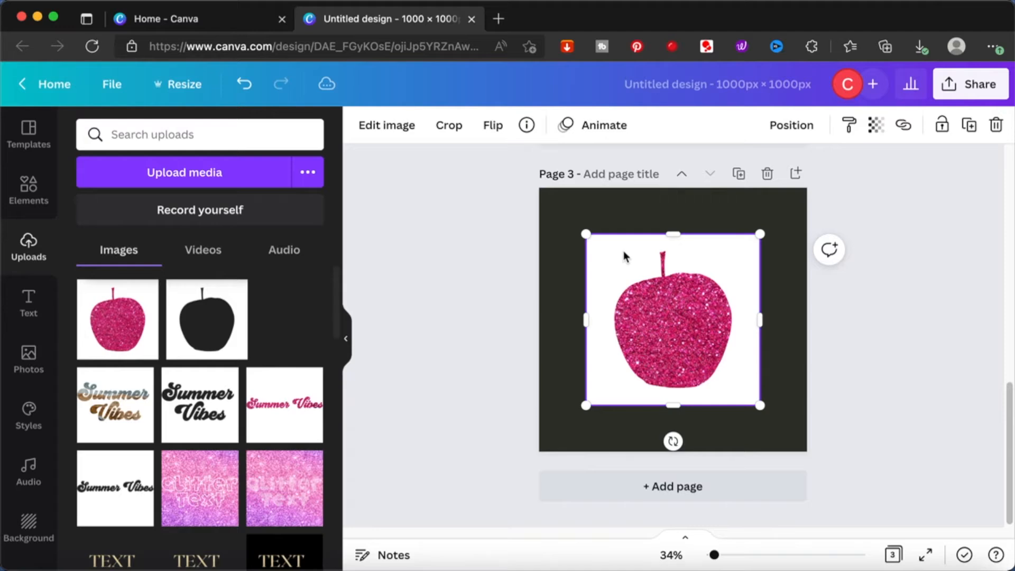
pyautogui.click(401, 132)
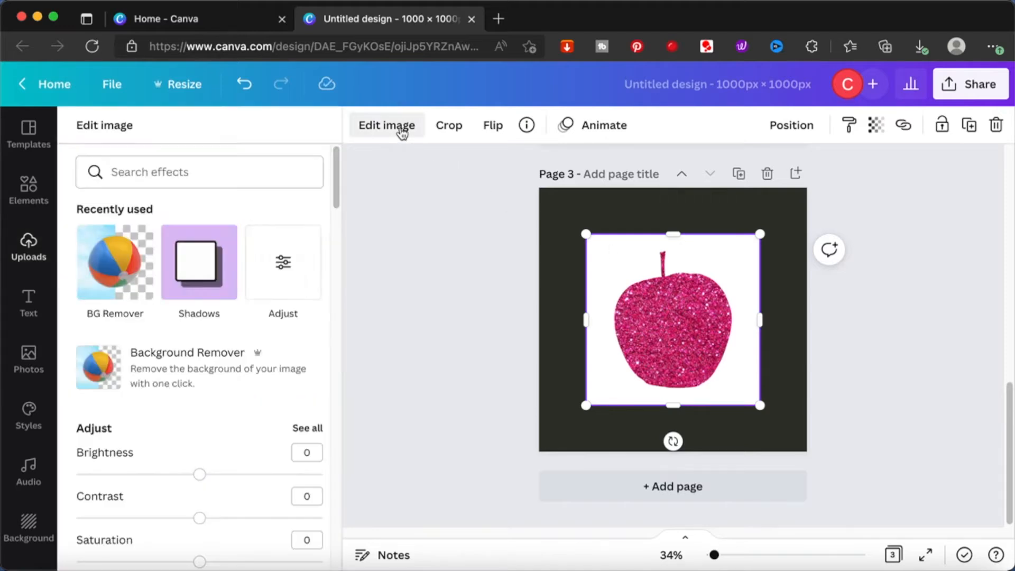
pyautogui.click(112, 272)
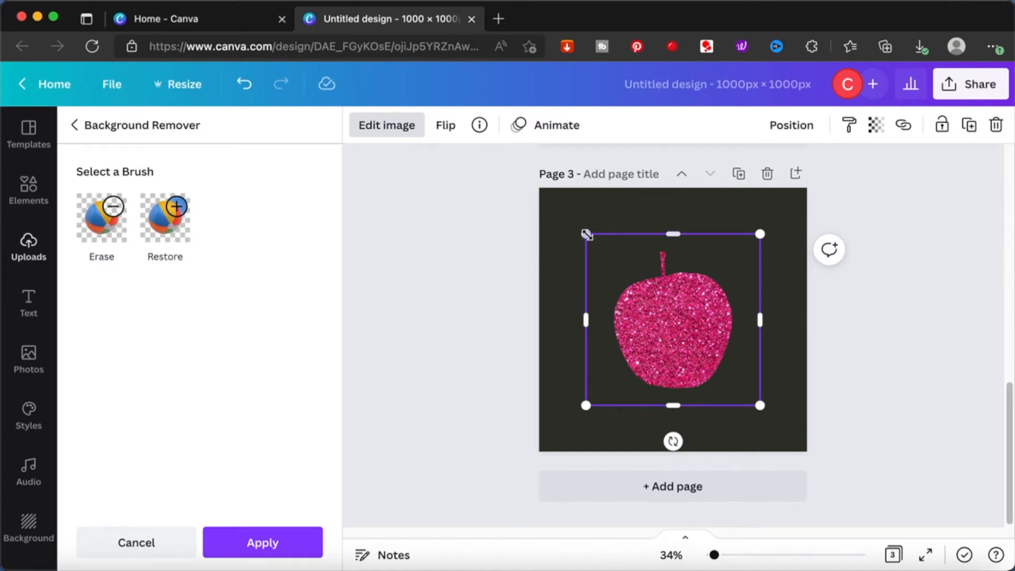
pyautogui.moveTo(587, 234); pyautogui.dragTo(539, 186)
pyautogui.moveTo(761, 406); pyautogui.dragTo(809, 448)
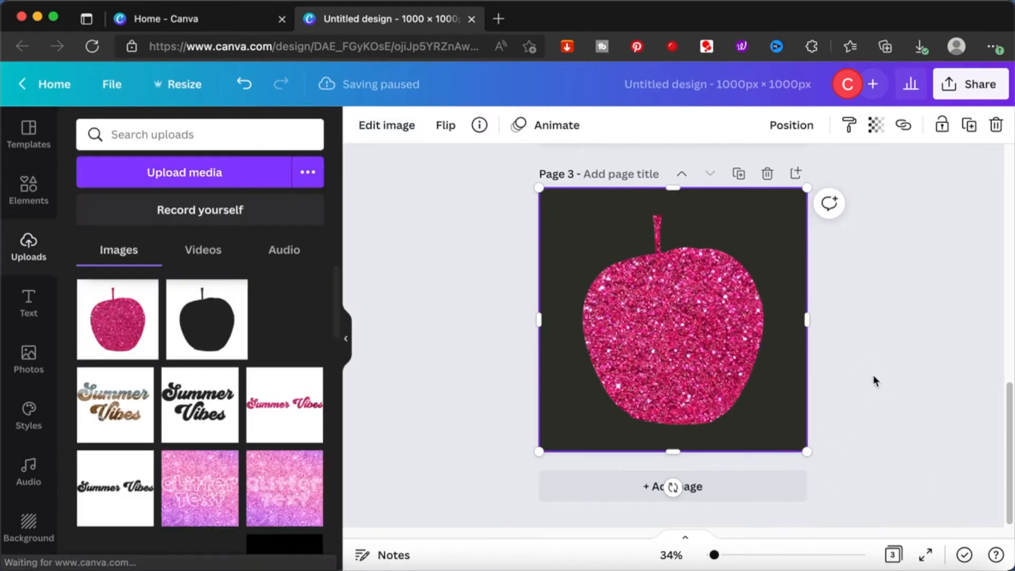
pyautogui.click(875, 380)
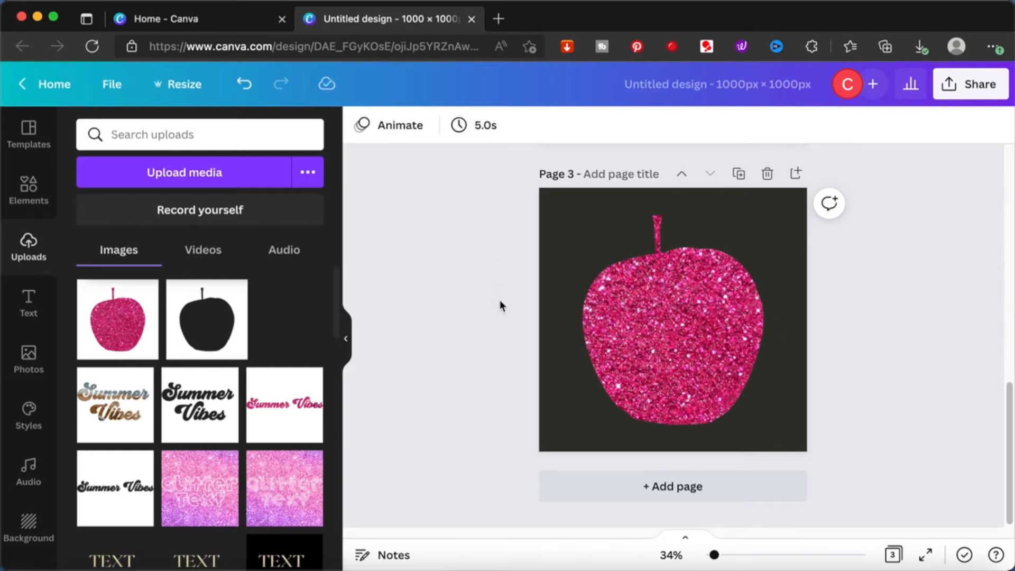
# - Try to change page 3's background colour to white and undo the change
pyautogui.scroll(2, 499, 299)
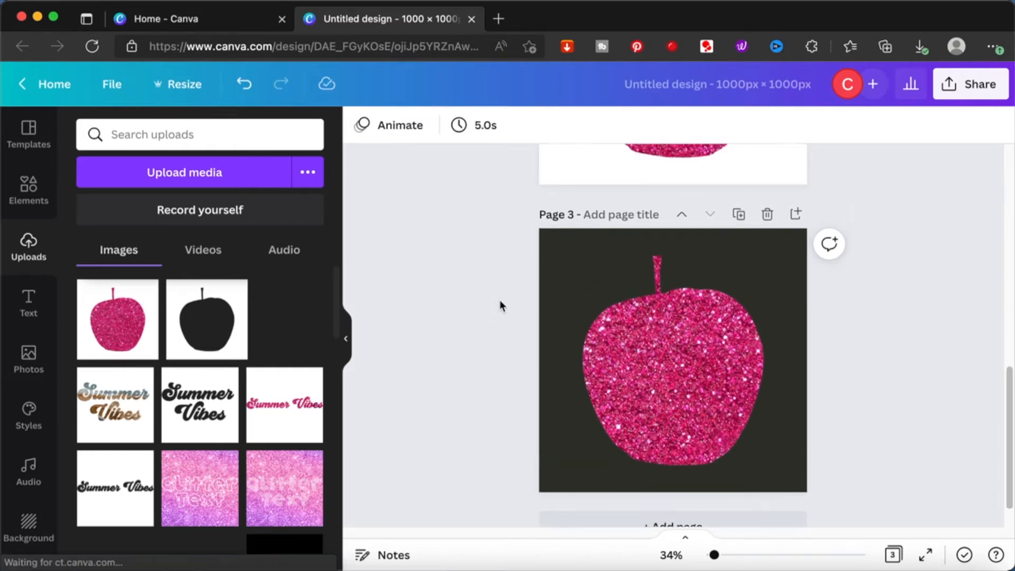
pyautogui.click(561, 245)
pyautogui.click(362, 125)
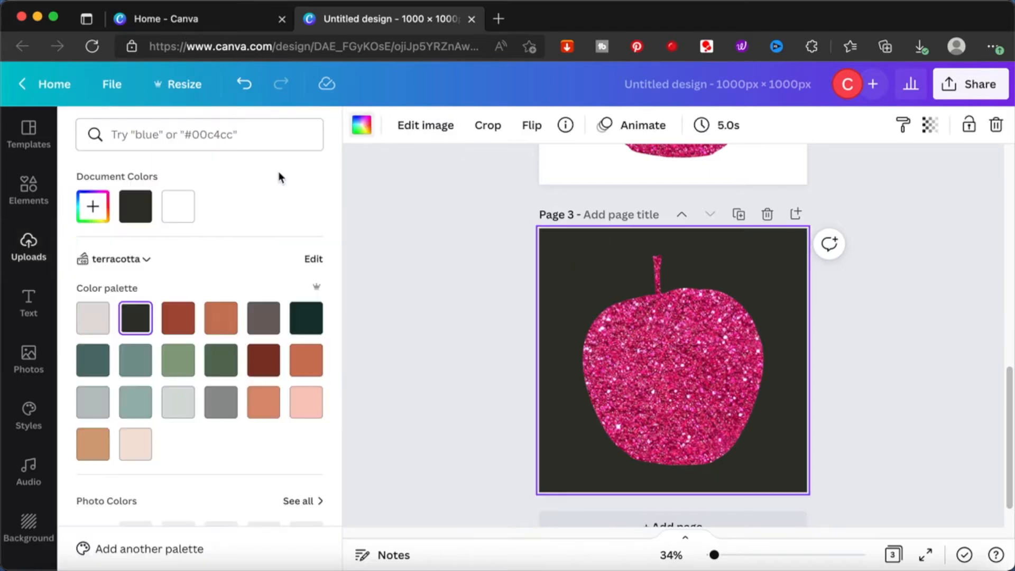
pyautogui.click(180, 207)
pyautogui.press('super+z')
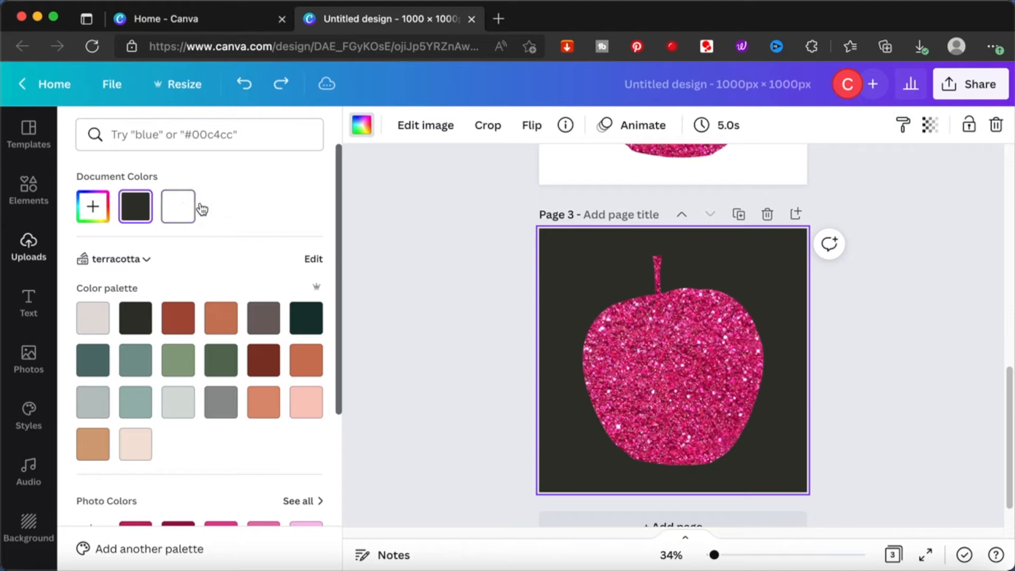
# - Detach the glitter apple image from page 3's background
pyautogui.click(455, 274)
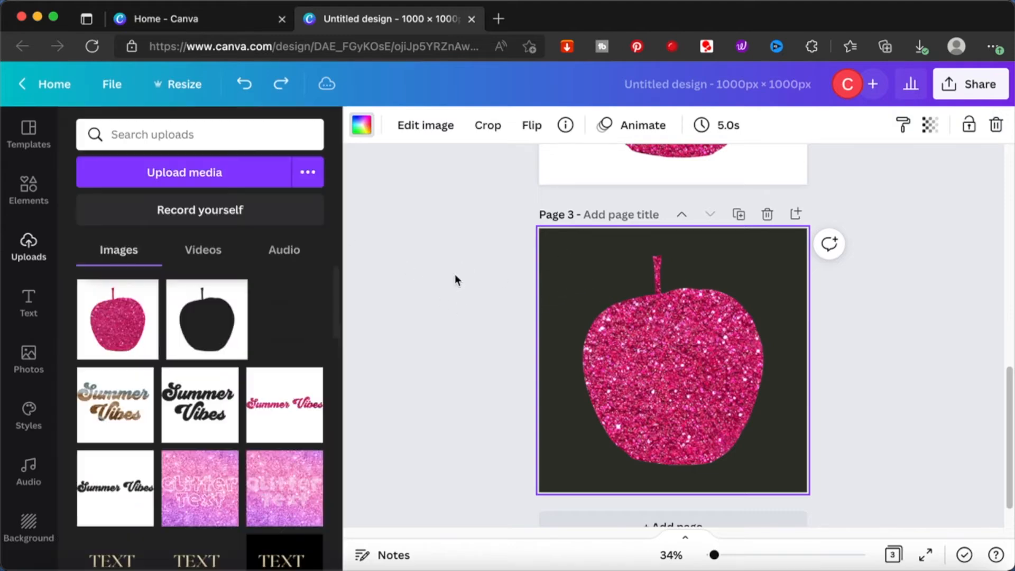
pyautogui.rightClick(590, 272)
pyautogui.click(711, 492)
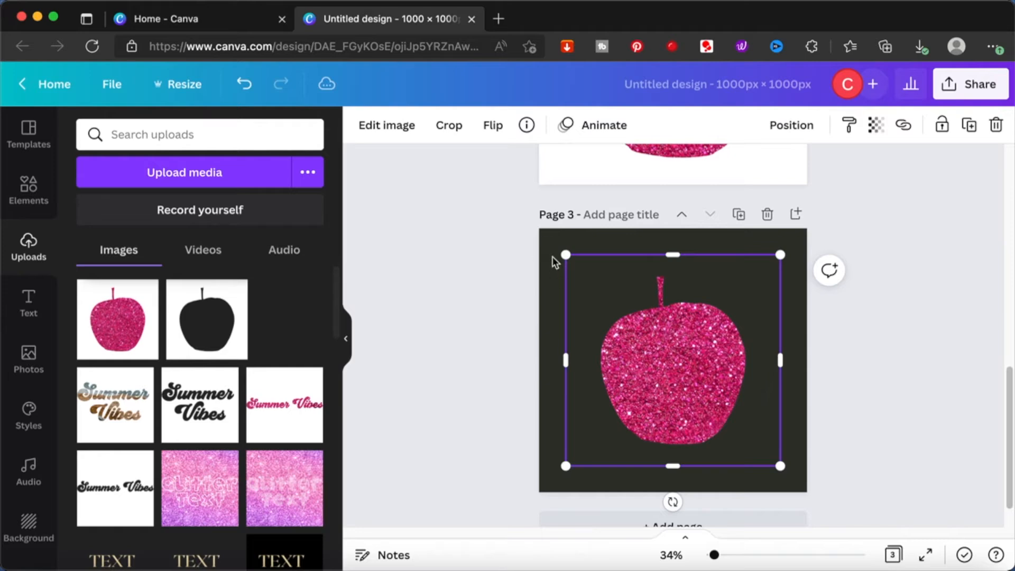
# - Recolour page 3's background with the terracotta orange swatch, followed by white
pyautogui.click(554, 262)
pyautogui.click(363, 125)
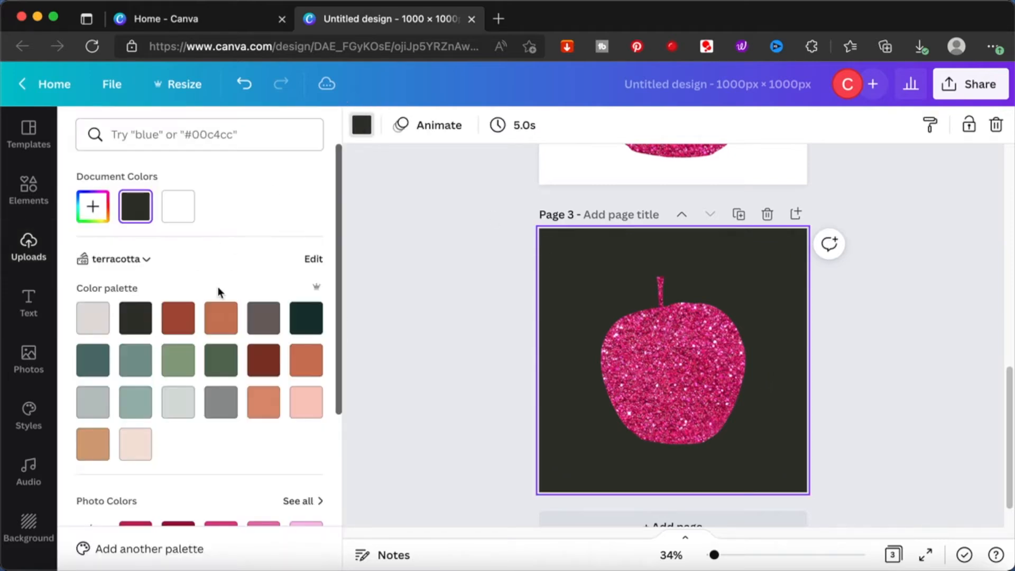
pyautogui.click(222, 318)
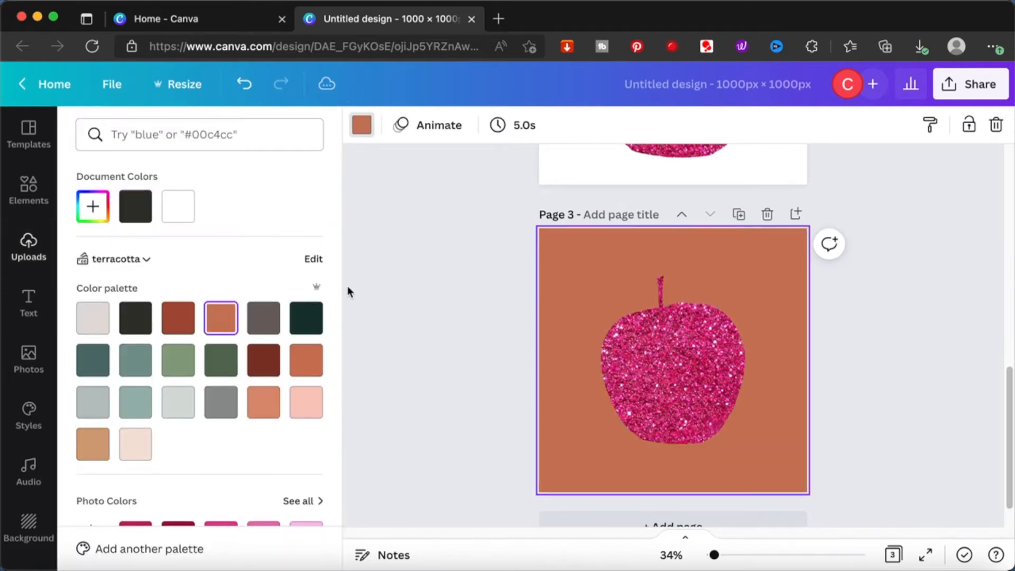
pyautogui.click(187, 213)
pyautogui.click(420, 245)
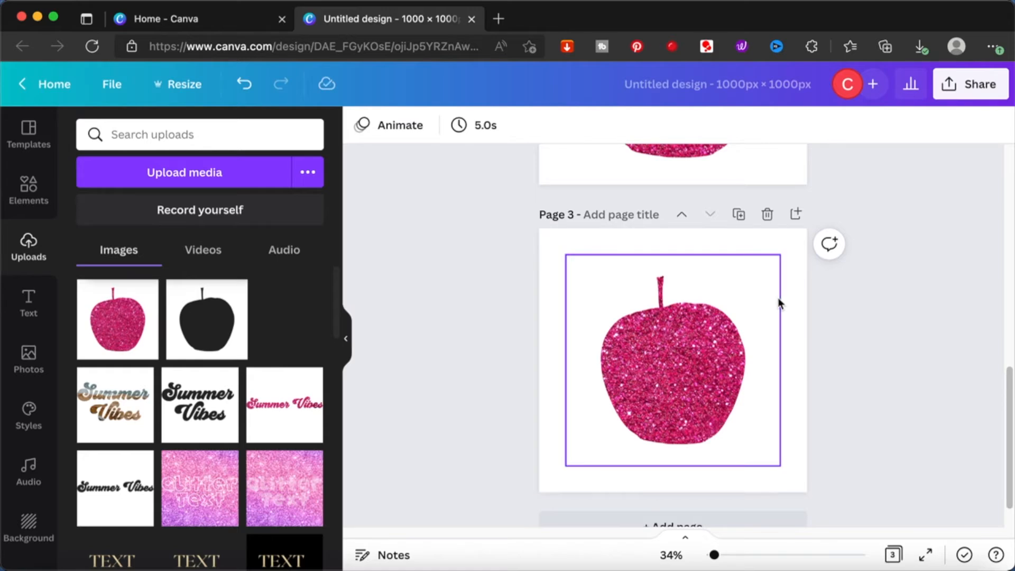
# - Set page 3's background to the light pink colour from the terracotta palette, keeping the glitter apple centred
pyautogui.click(801, 258)
pyautogui.click(362, 127)
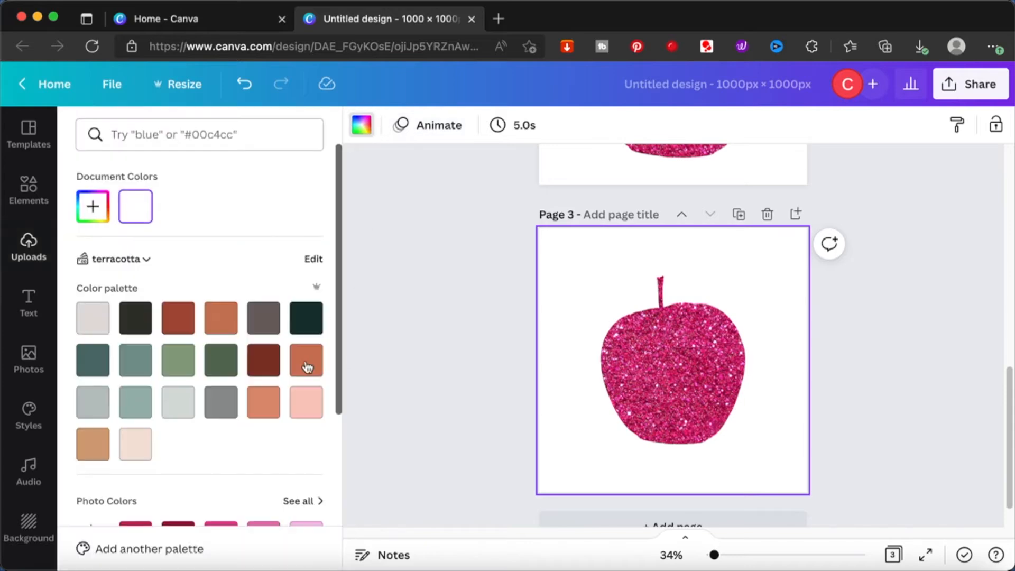
pyautogui.click(304, 403)
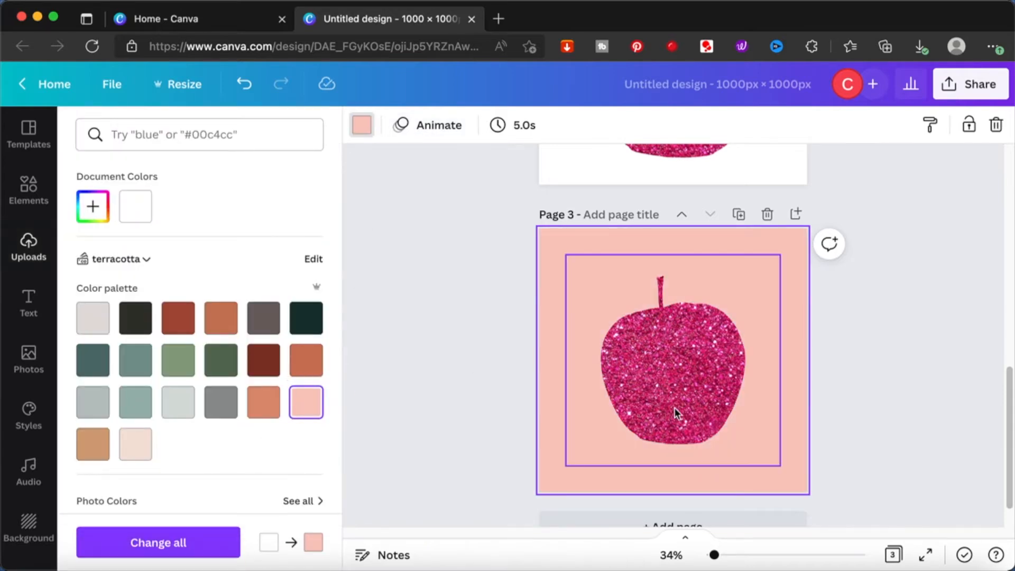
pyautogui.click(663, 374)
pyautogui.moveTo(663, 374)
pyautogui.mouseDown()
pyautogui.moveTo(588, 334)
pyautogui.moveTo(659, 310)
pyautogui.moveTo(671, 390)
pyautogui.moveTo(672, 371)
pyautogui.moveTo(666, 376)
pyautogui.mouseUp()
pyautogui.click(904, 359)
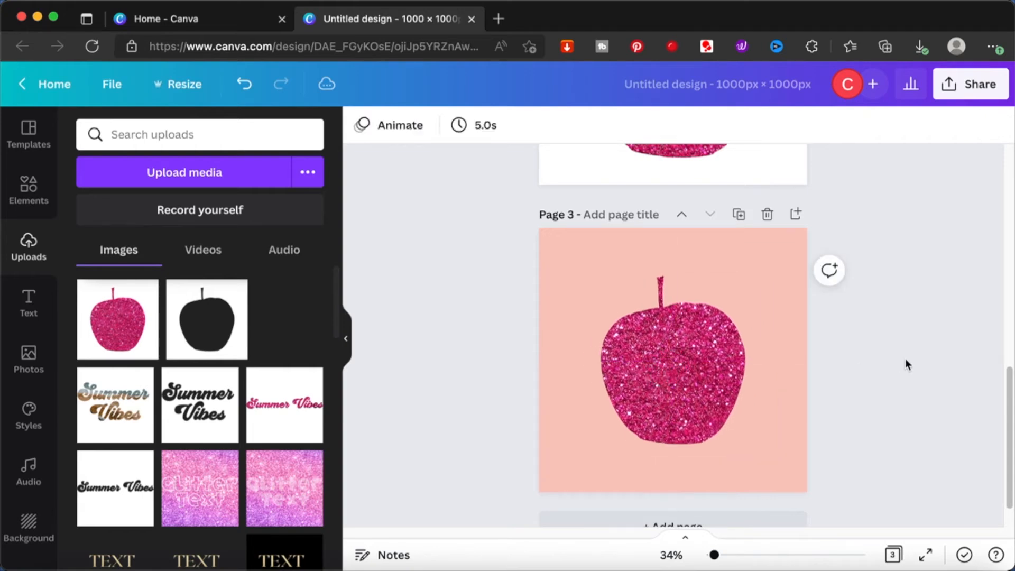
# - Fill page 2's apple frame with the black glitter photo by setting it as the page background
pyautogui.scroll(3, 904, 359)
pyautogui.scroll(2, 904, 358)
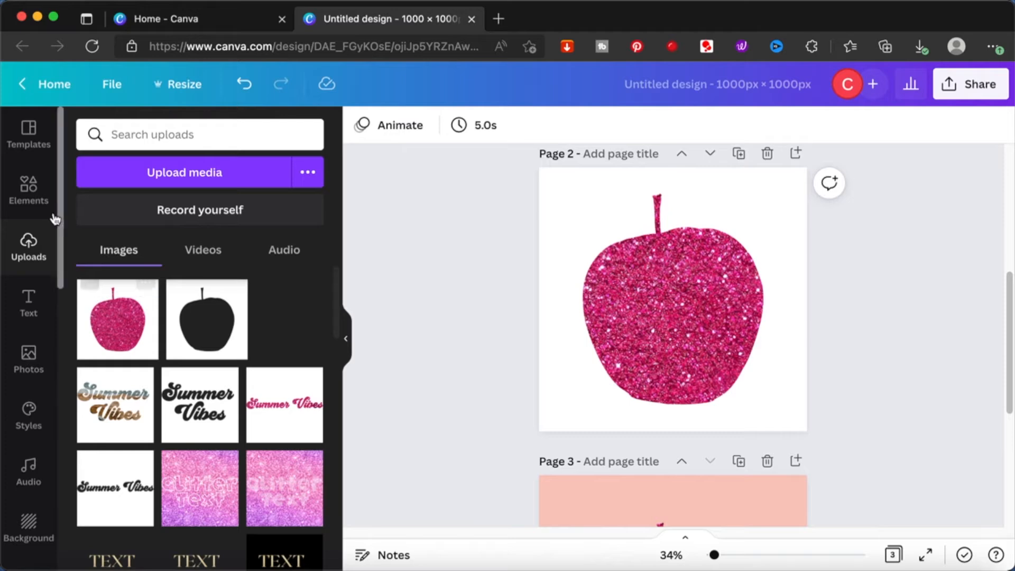
pyautogui.scroll(2, 611, 297)
pyautogui.scroll(-2, 611, 299)
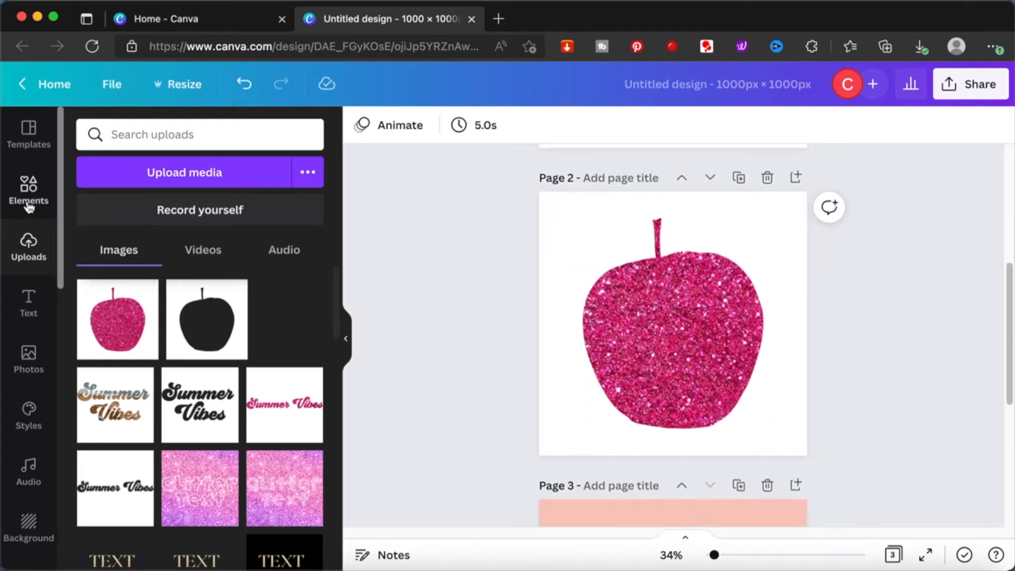
pyautogui.click(31, 351)
pyautogui.scroll(-5, 238, 350)
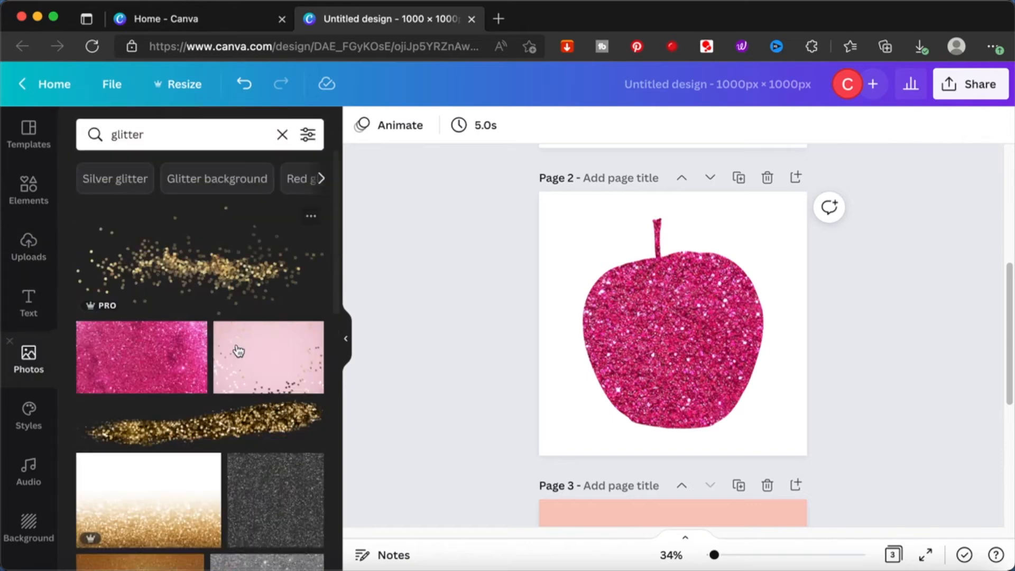
pyautogui.click(275, 252)
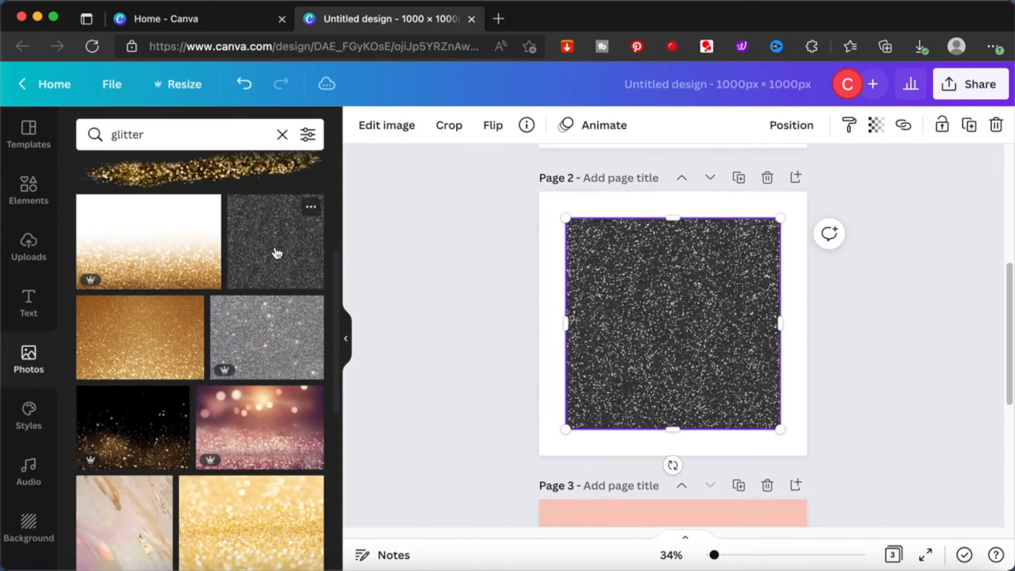
pyautogui.rightClick(686, 284)
pyautogui.click(727, 491)
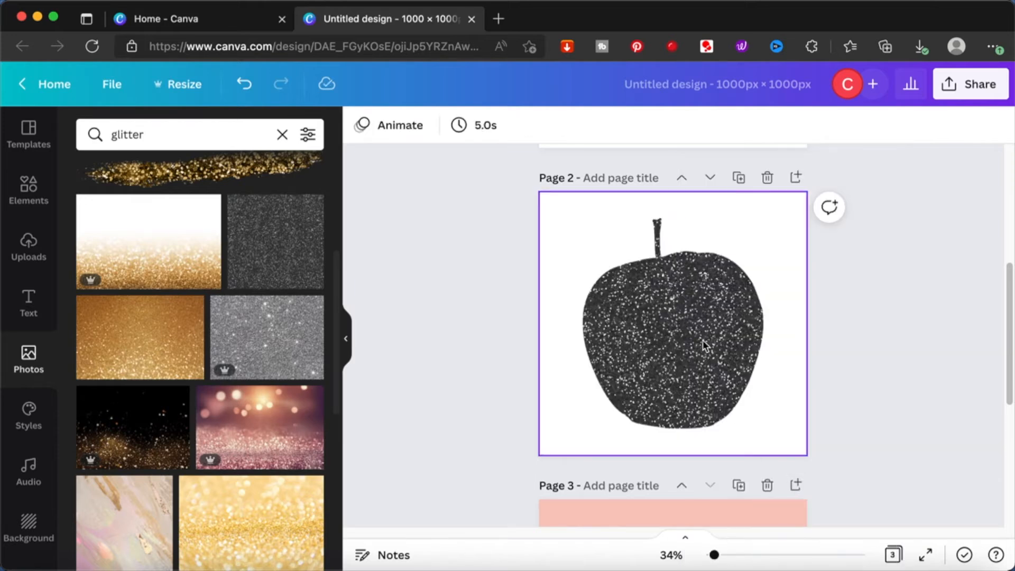
# - Download only page 2 as a PNG
pyautogui.scroll(-2, 893, 351)
pyautogui.scroll(2, 893, 351)
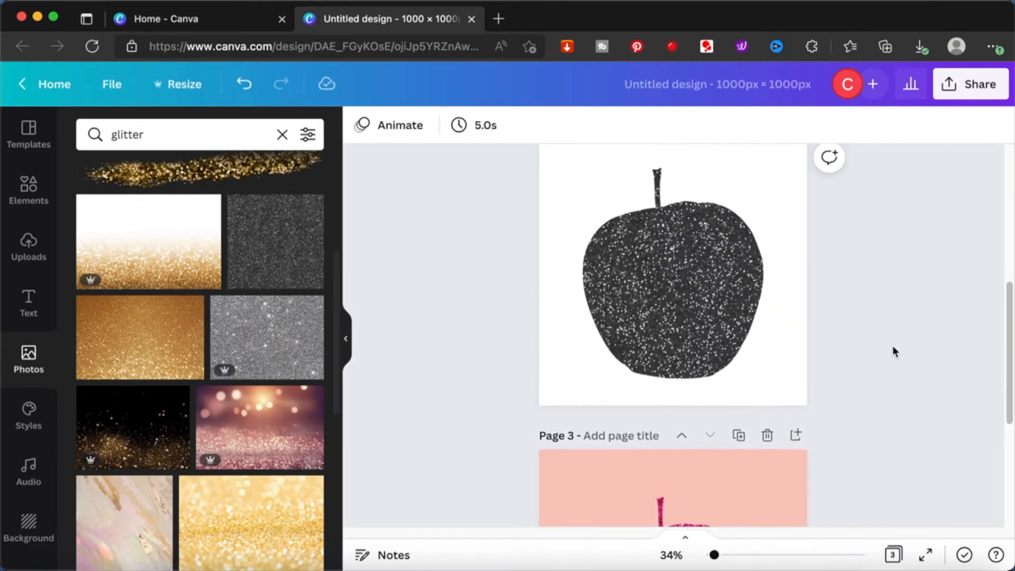
pyautogui.click(945, 86)
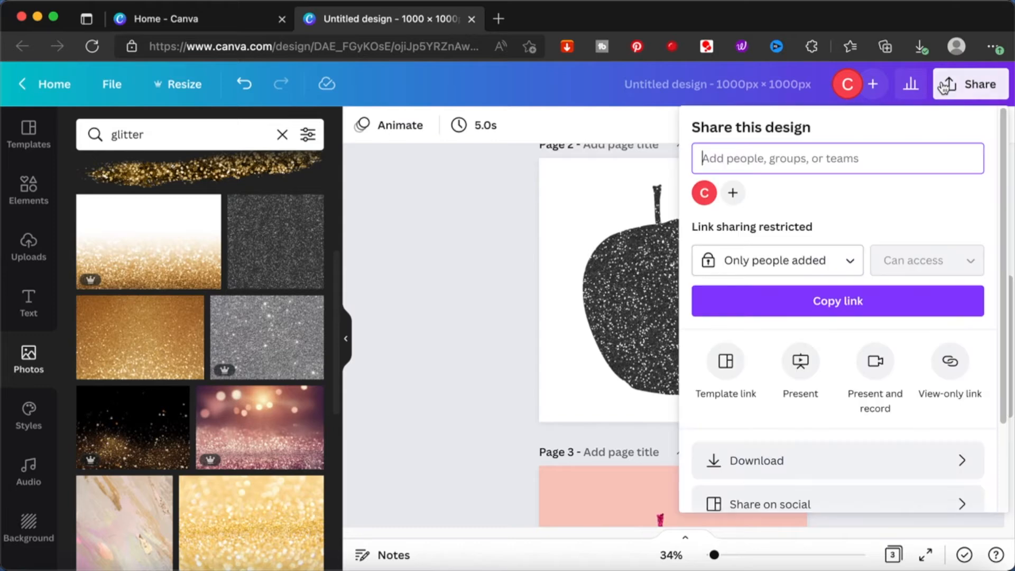
pyautogui.click(775, 458)
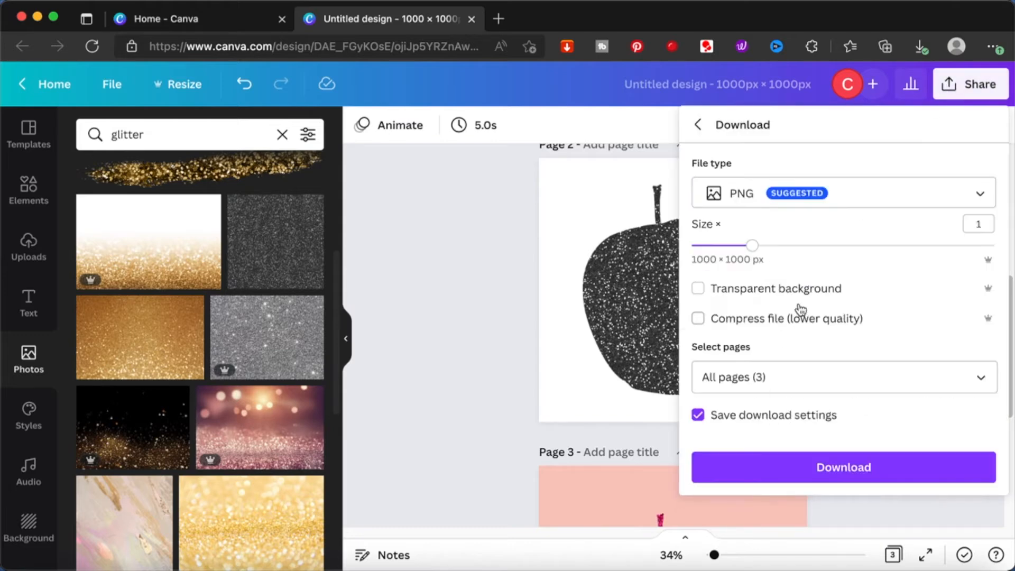
pyautogui.click(804, 376)
pyautogui.press('super+a')
pyautogui.write('2')
pyautogui.click(905, 332)
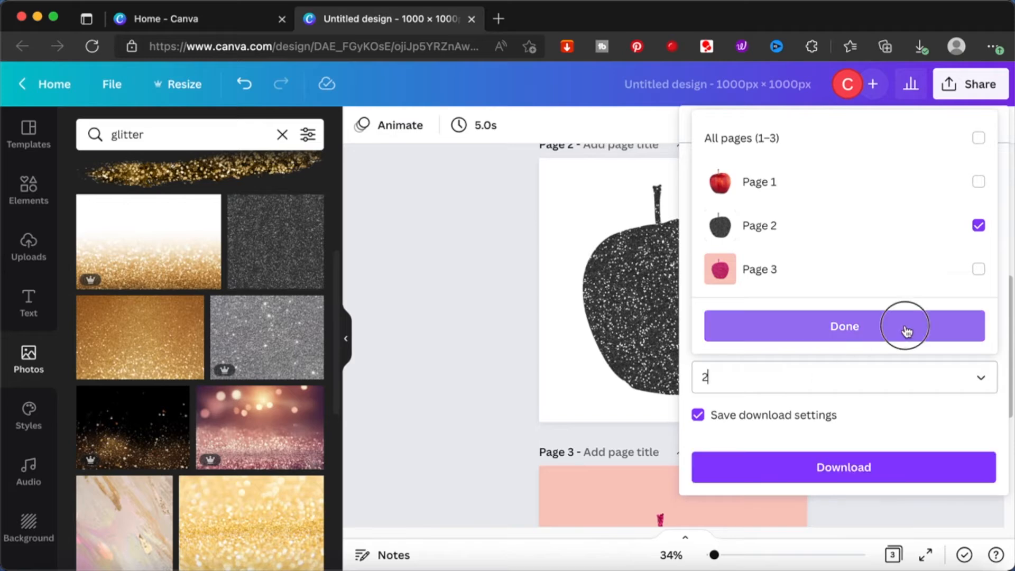
pyautogui.click(906, 332)
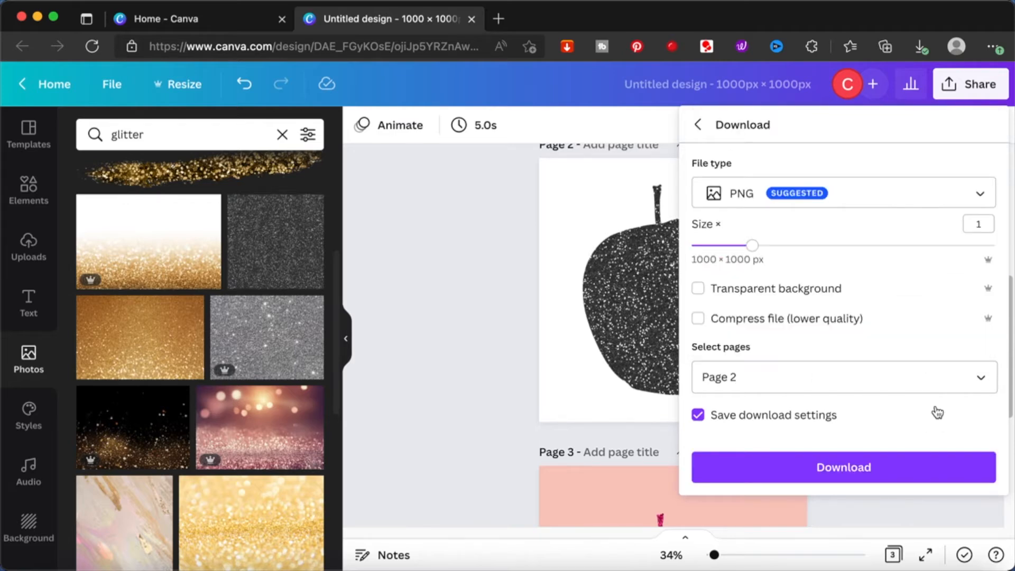
pyautogui.click(888, 459)
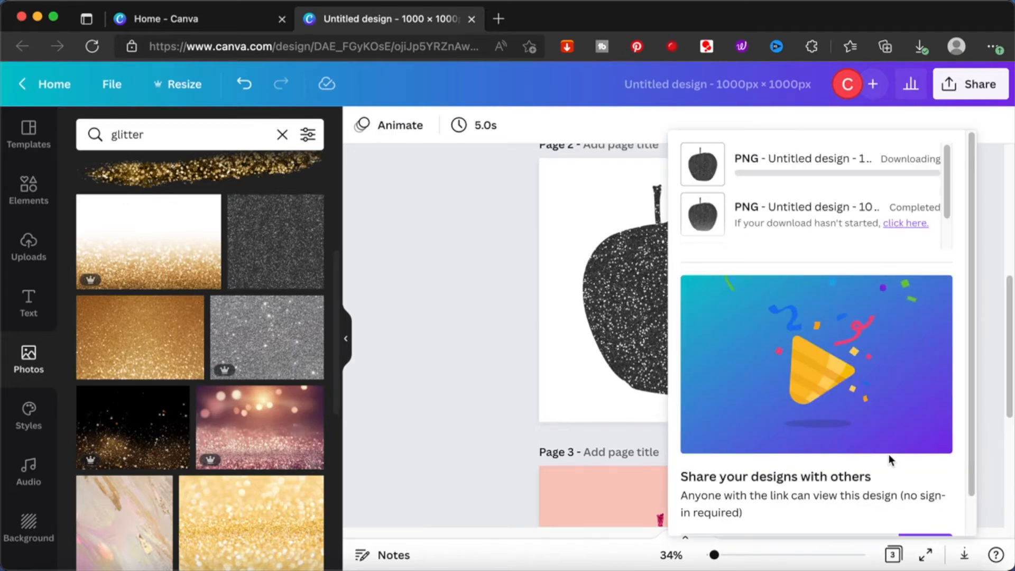
pyautogui.click(414, 357)
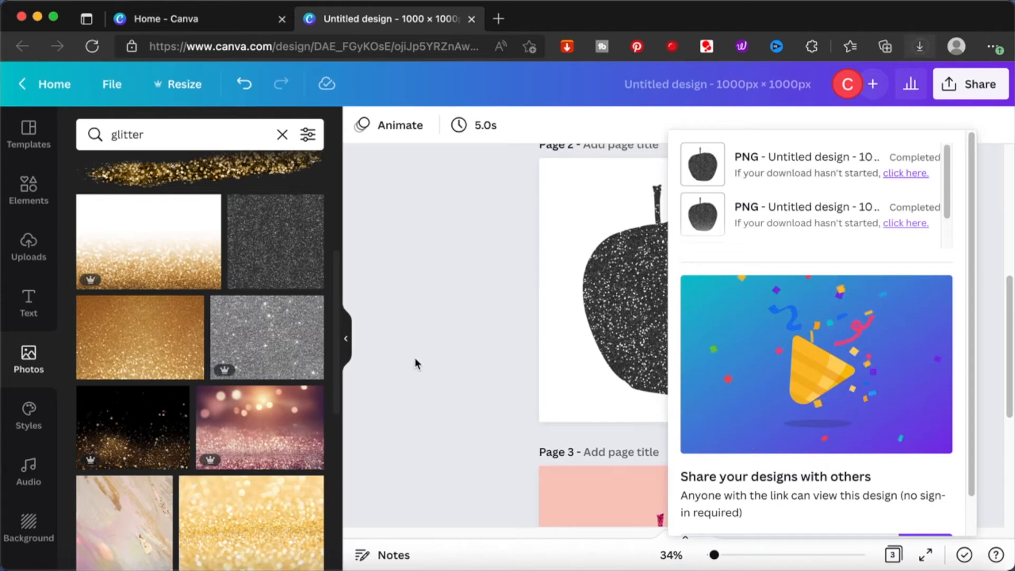
# - Shrink the pink glitter apple on page 3 and place it in the page's upper-left corner
pyautogui.scroll(-2, 705, 487)
pyautogui.click(706, 487)
pyautogui.moveTo(779, 376); pyautogui.dragTo(655, 498)
pyautogui.moveTo(606, 515); pyautogui.dragTo(580, 368)
pyautogui.click(471, 346)
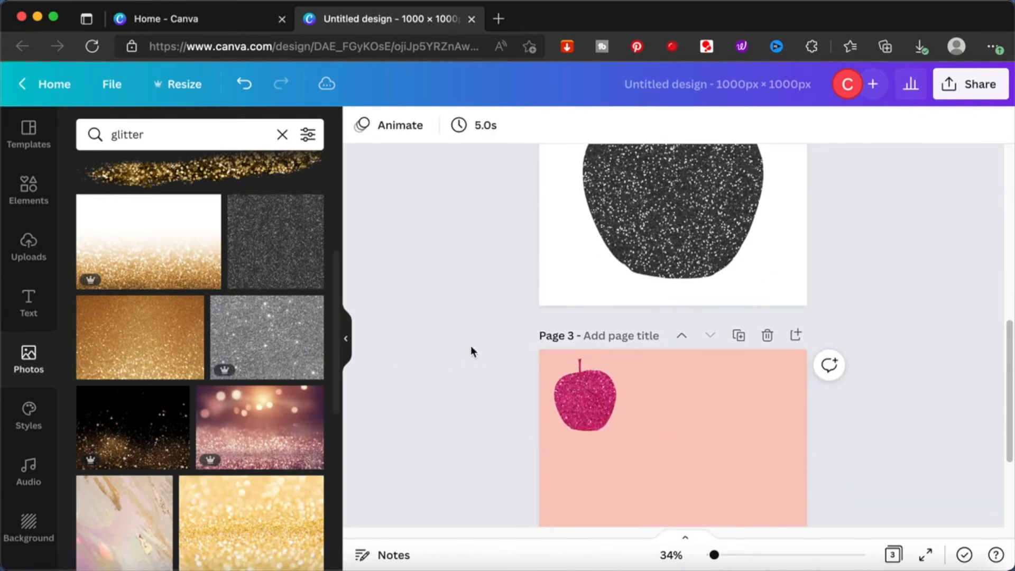
# - Upload the downloaded black glitter apple image, add it to page 3 and remove its background
pyautogui.click(28, 247)
pyautogui.click(162, 183)
pyautogui.doubleClick(453, 162)
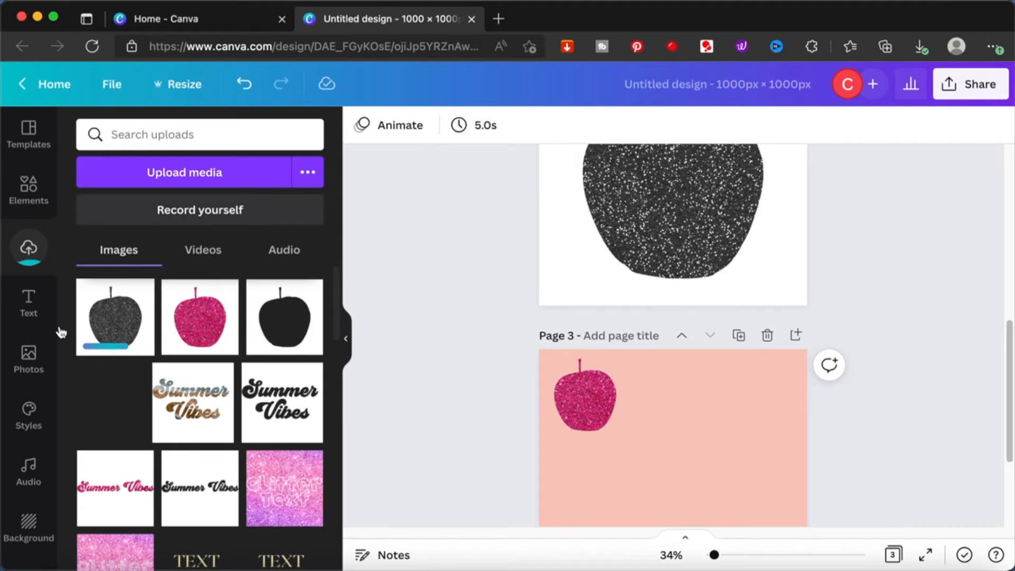
pyautogui.click(386, 125)
pyautogui.click(113, 261)
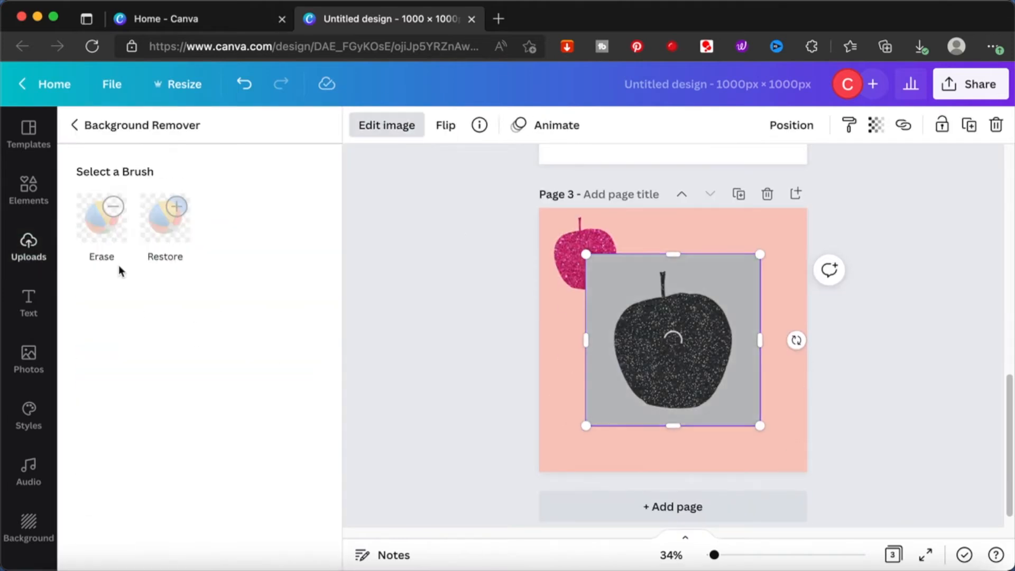
pyautogui.click(262, 541)
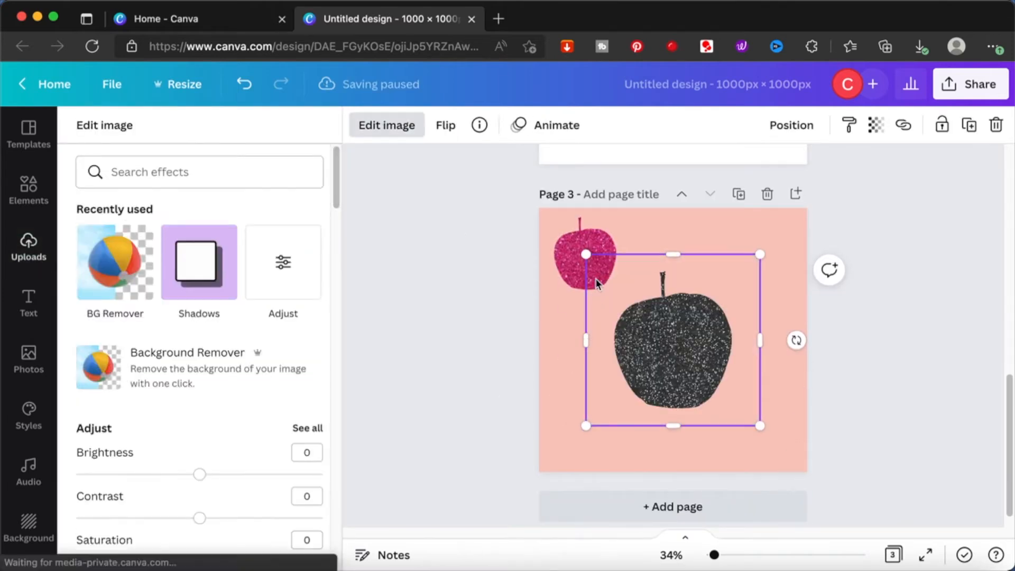
# - Shrink the black glitter apple and place it beside the pink one along page 3's upper edge
pyautogui.moveTo(585, 254); pyautogui.dragTo(672, 339)
pyautogui.moveTo(725, 385); pyautogui.dragTo(680, 255)
pyautogui.click(904, 271)
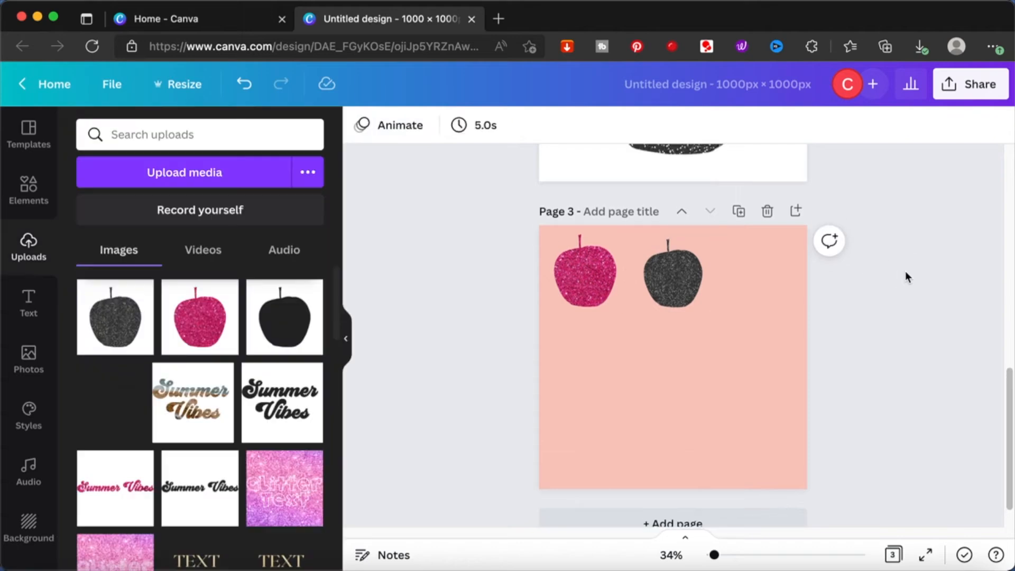
# - Search the photos for "glass effect" and fill page 2's apple with the blurred reddish-brown photo as background
pyautogui.scroll(5, 731, 300)
pyautogui.moveTo(142, 299)
pyautogui.click(28, 360)
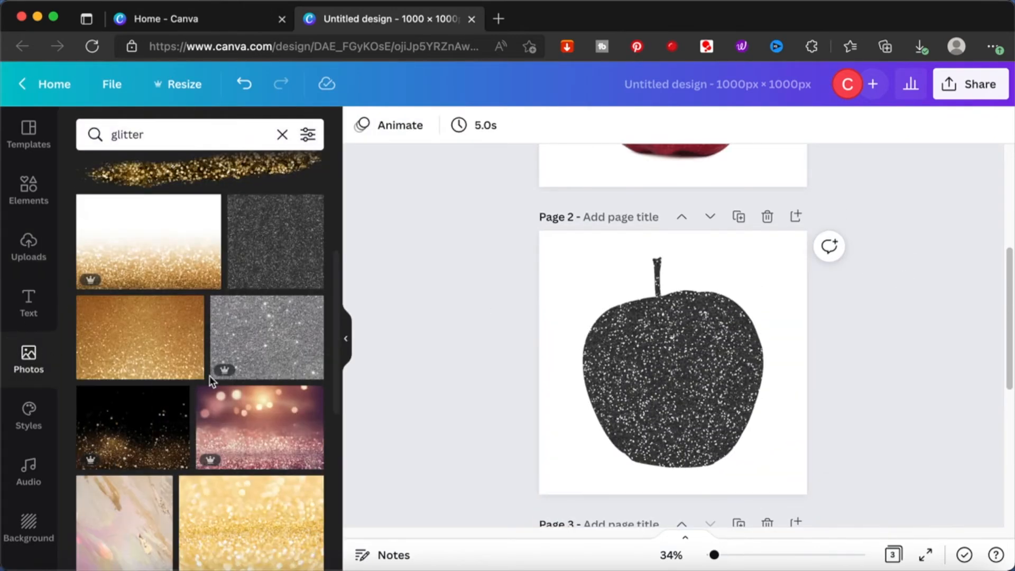
pyautogui.doubleClick(207, 134)
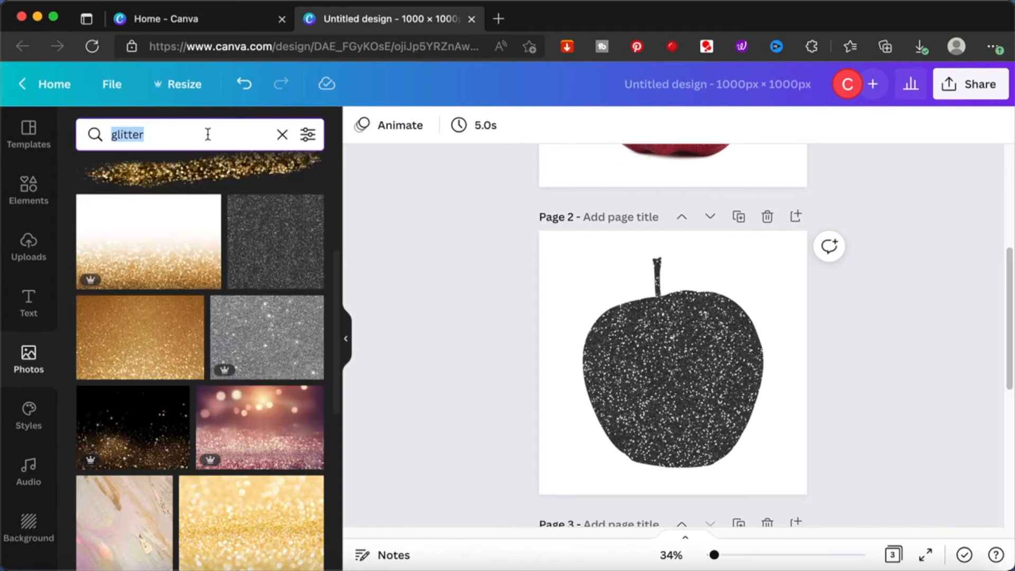
pyautogui.press('BackSpace')
pyautogui.click(175, 237)
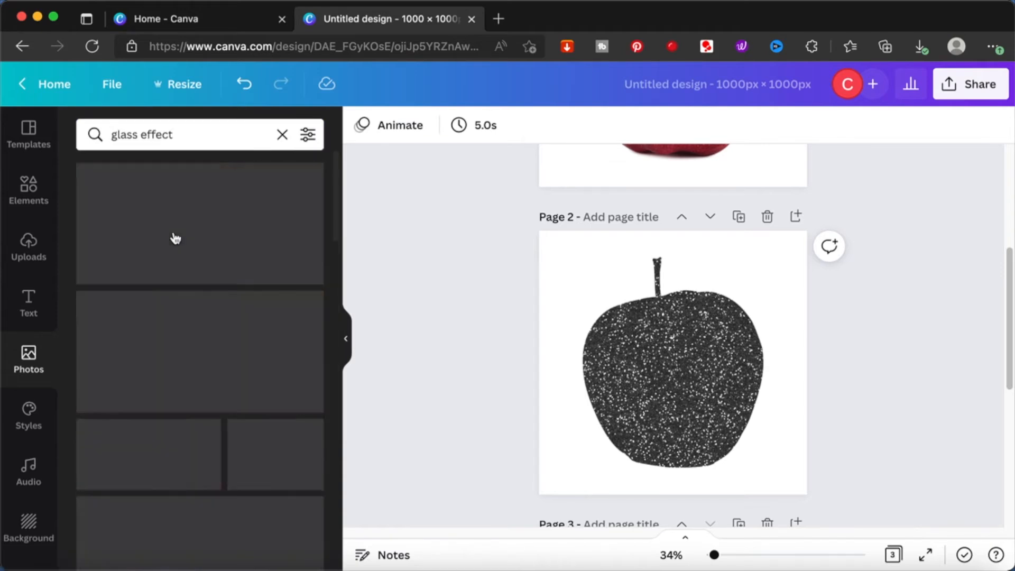
pyautogui.click(245, 384)
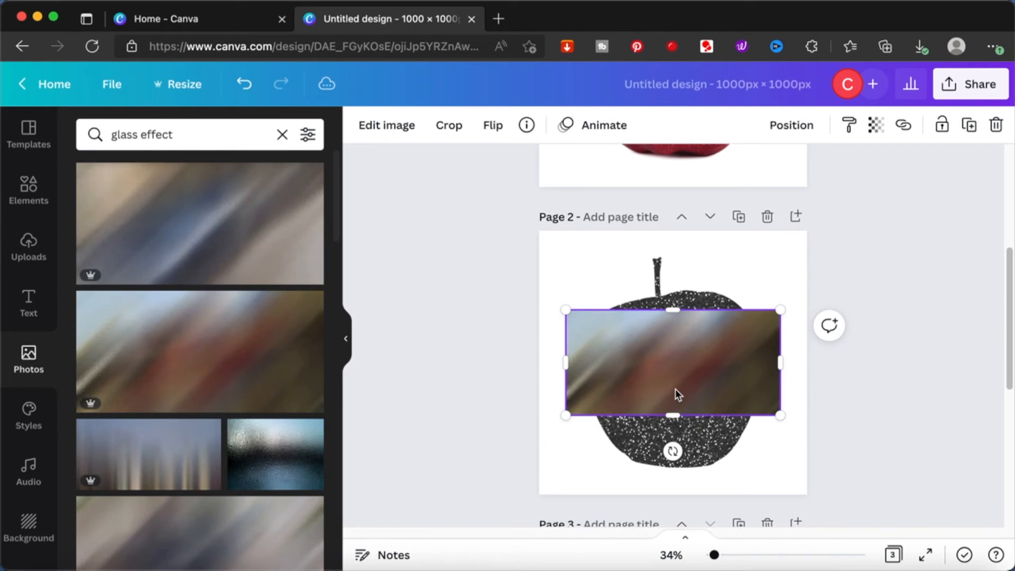
pyautogui.rightClick(674, 388)
pyautogui.click(749, 497)
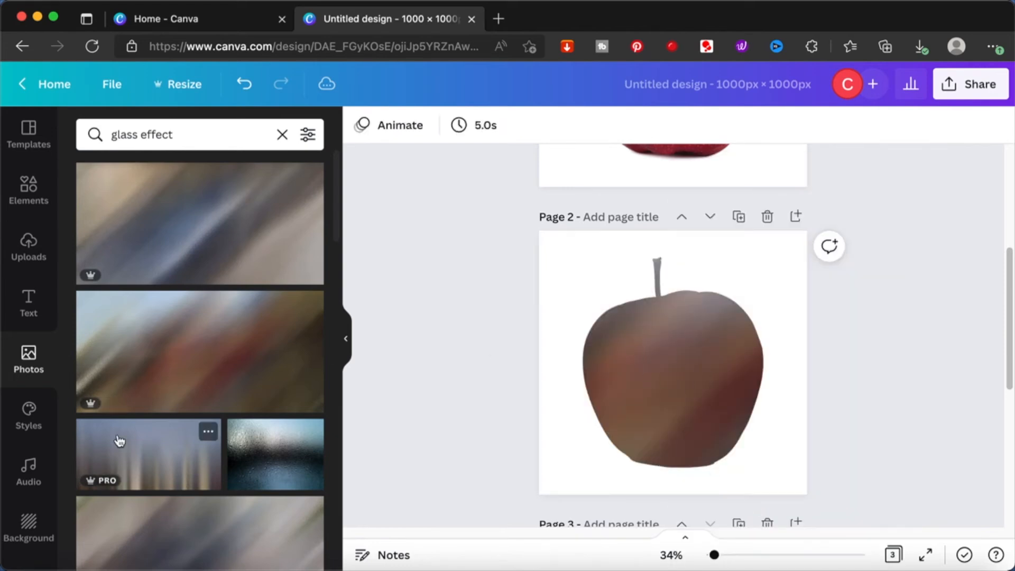
# - Replace page 2's apple fill with the photo of water droplets on glass, set as the page background
pyautogui.scroll(-3, 118, 442)
pyautogui.click(260, 305)
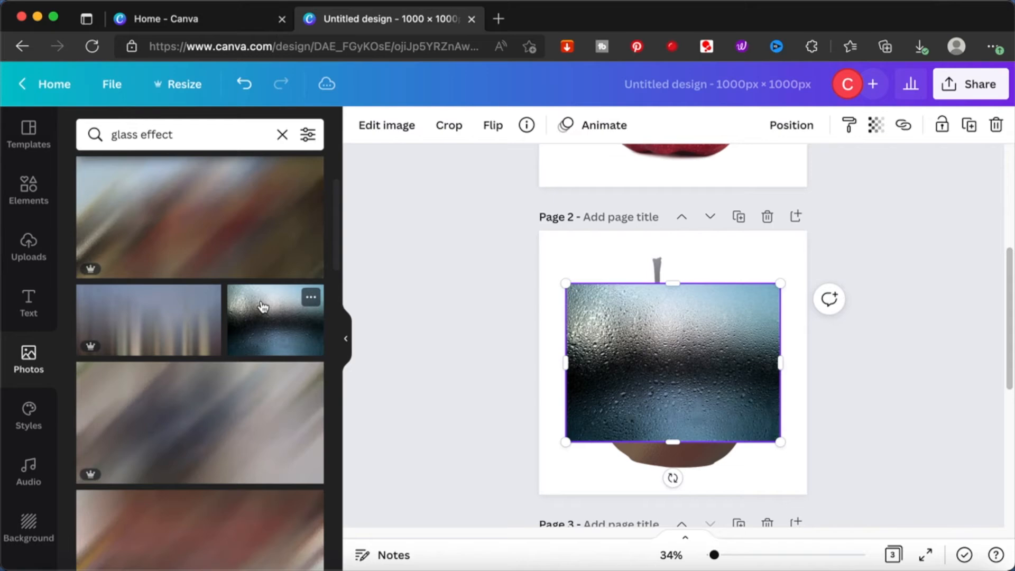
pyautogui.rightClick(716, 338)
pyautogui.click(807, 493)
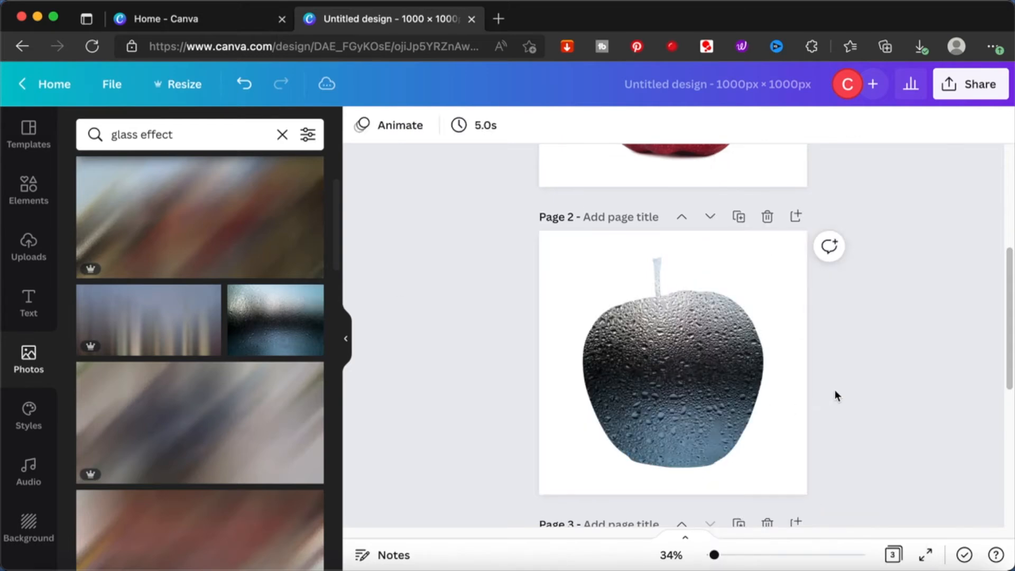
pyautogui.scroll(-5, 835, 391)
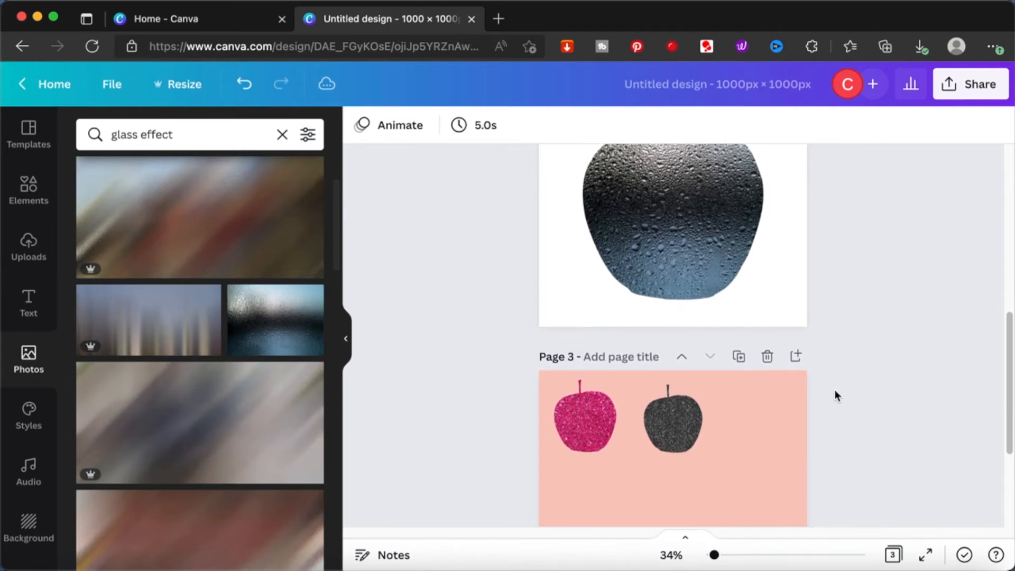
pyautogui.scroll(1, 835, 391)
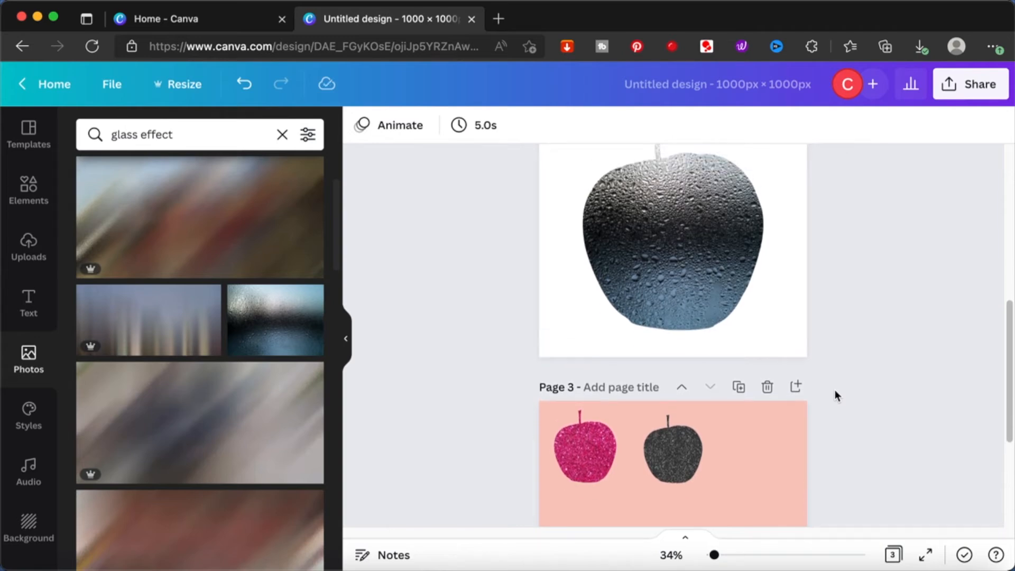
pyautogui.scroll(2, 835, 391)
pyautogui.scroll(-3, 835, 391)
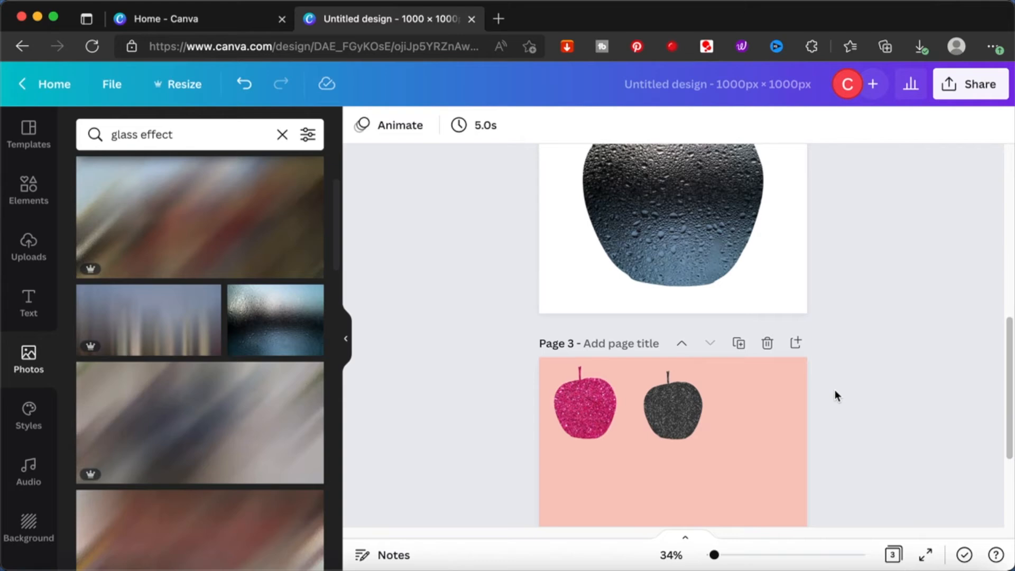
pyautogui.scroll(-10, 259, 410)
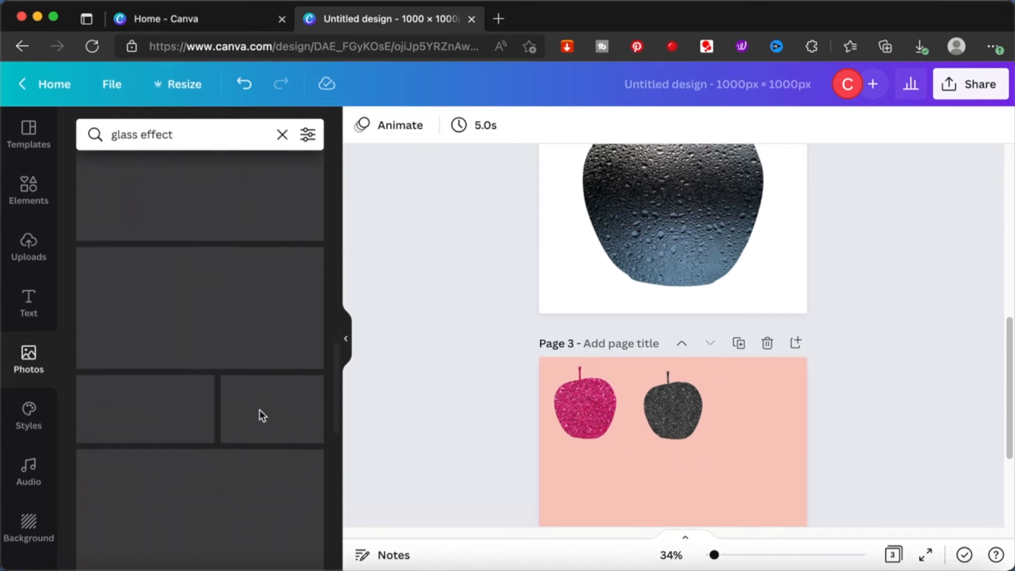
# - Search the photos for "gradient" and browse the gradient images for a new apple fill
pyautogui.doubleClick(189, 135)
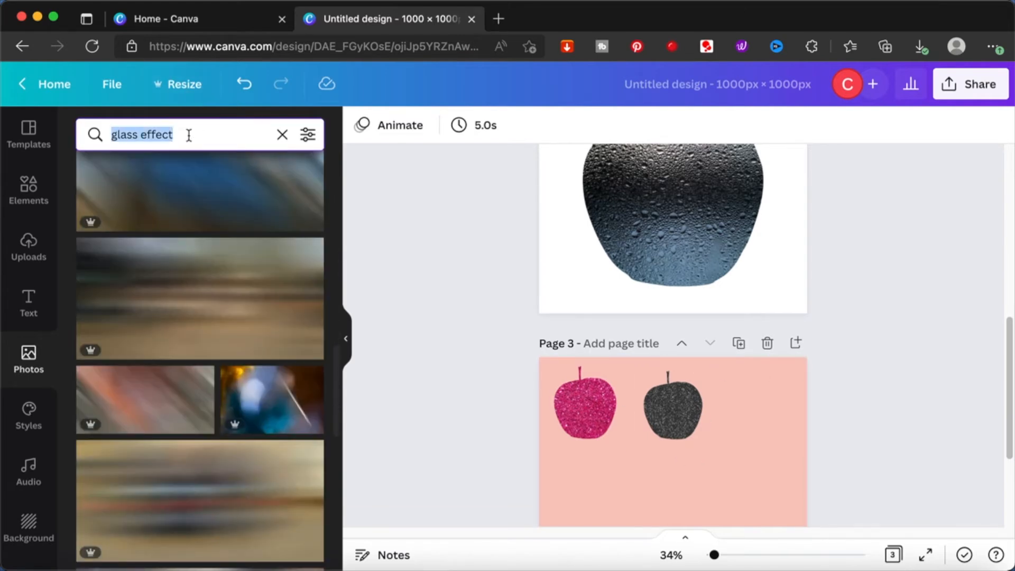
pyautogui.write('gradient')
pyautogui.press('Return')
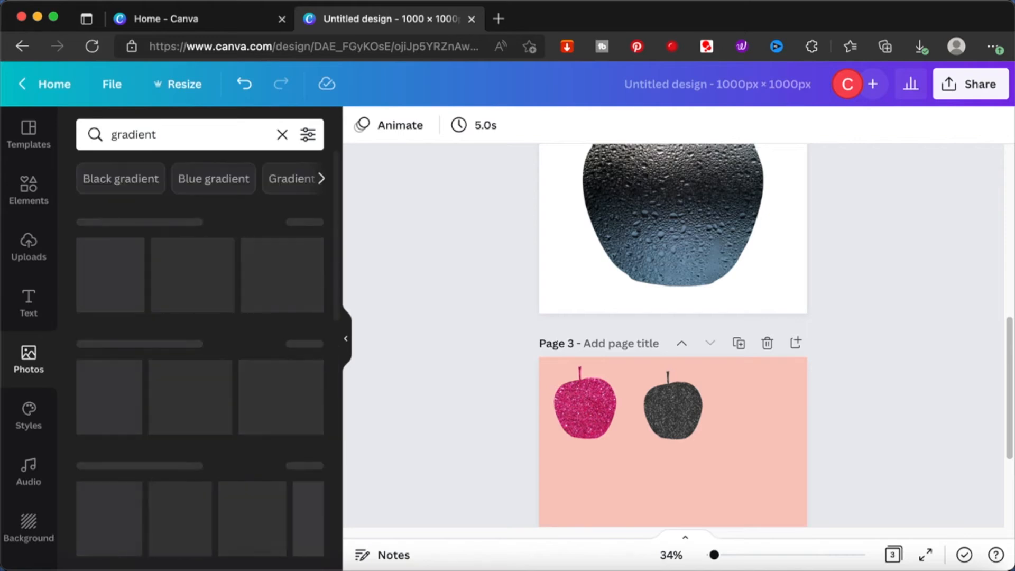
pyautogui.scroll(3, 451, 263)
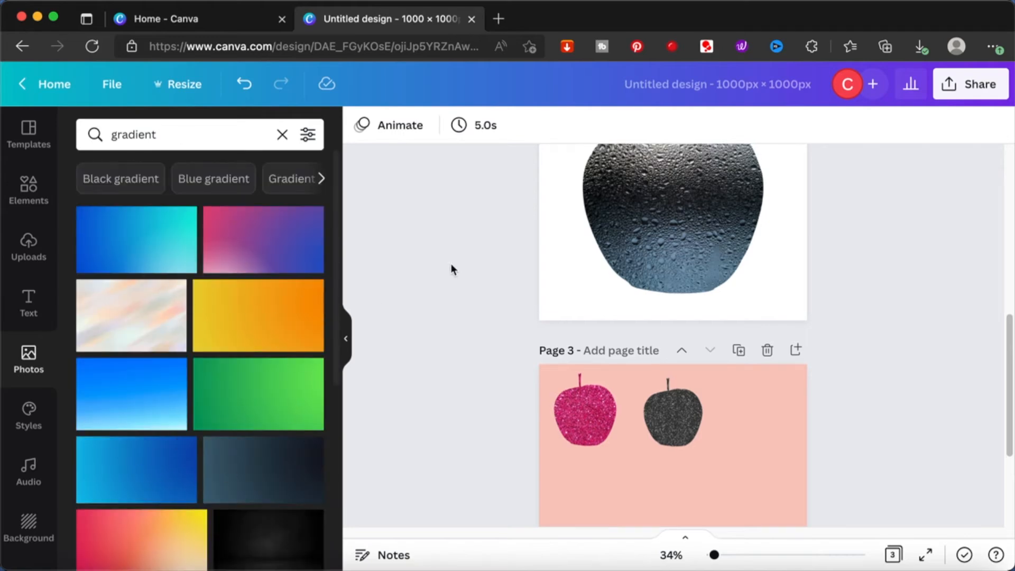
pyautogui.scroll(-2, 236, 371)
pyautogui.scroll(-5, 235, 370)
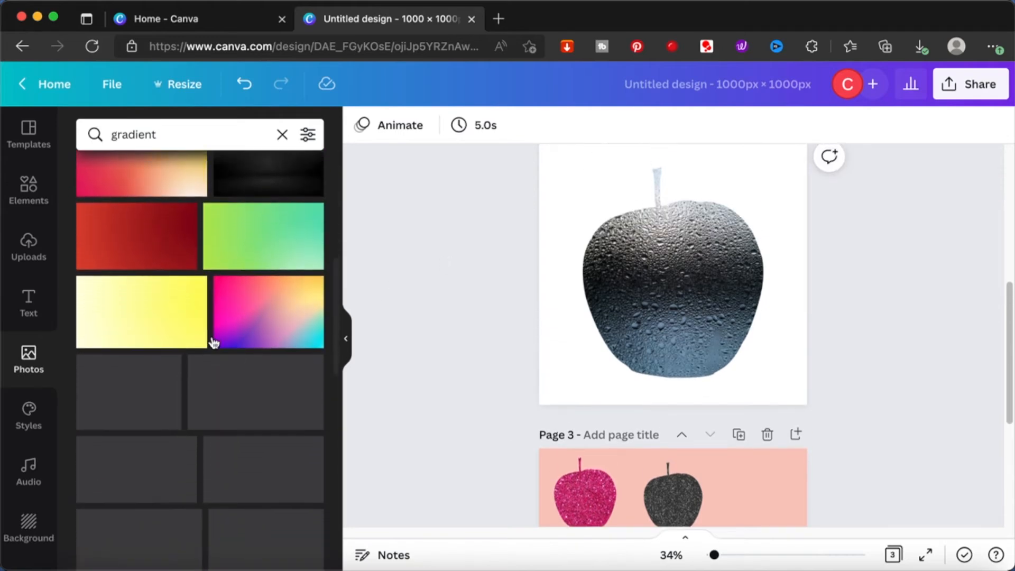
# - Fill page 2's apple with the red gradient photo by setting it as the page background
pyautogui.click(149, 224)
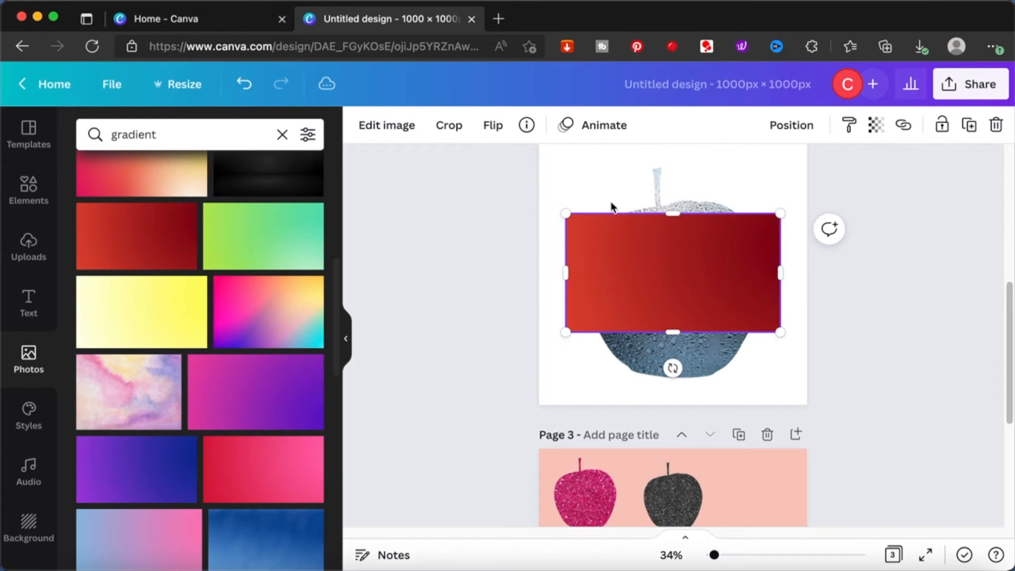
pyautogui.rightClick(667, 257)
pyautogui.click(780, 497)
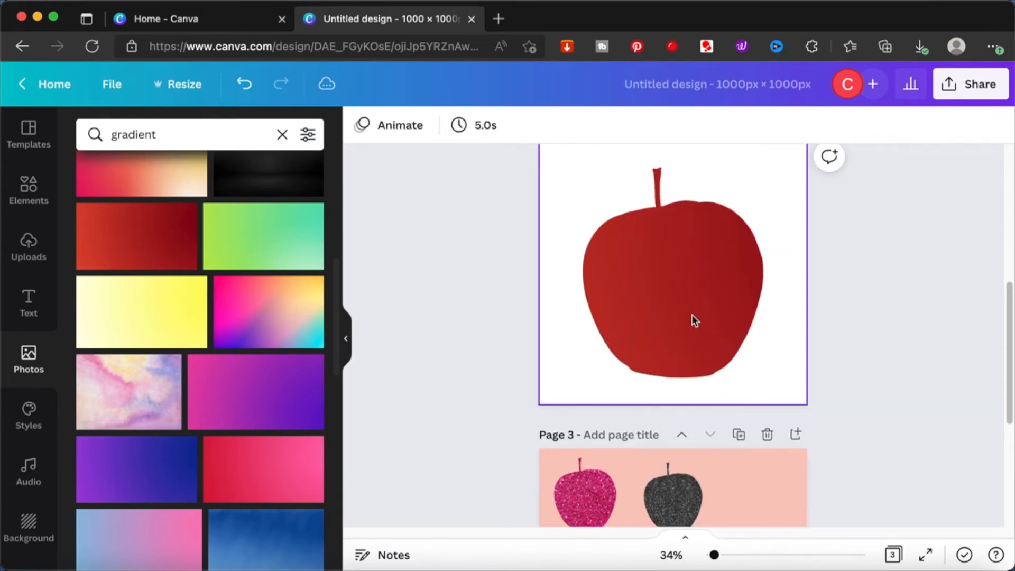
# - Fill page 2's apple with the pastel pink and purple watercolor photo by setting it as the page background
pyautogui.rightClick(613, 314)
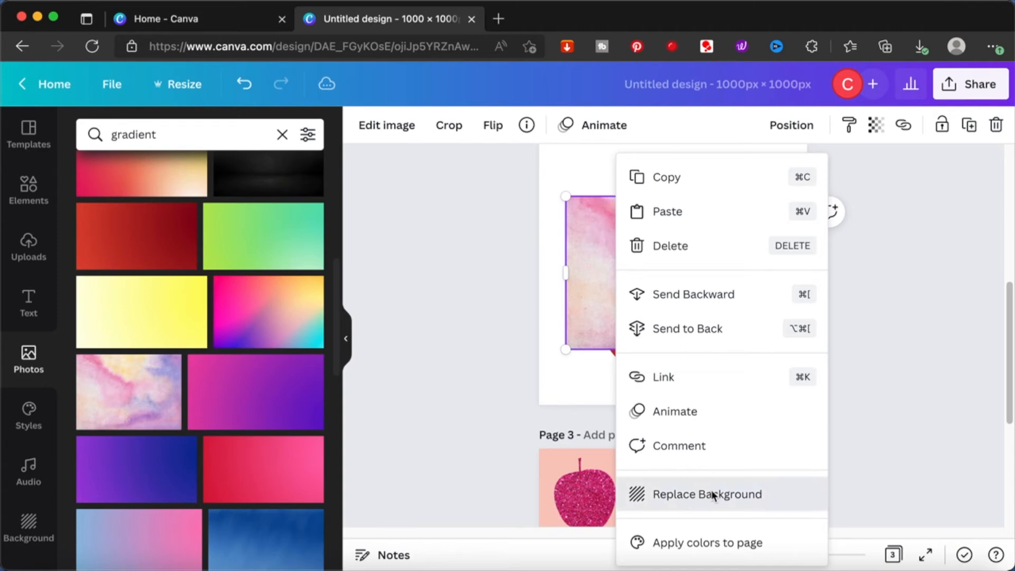
pyautogui.click(713, 494)
pyautogui.scroll(-5, 691, 362)
pyautogui.scroll(3, 715, 376)
pyautogui.scroll(8, 714, 377)
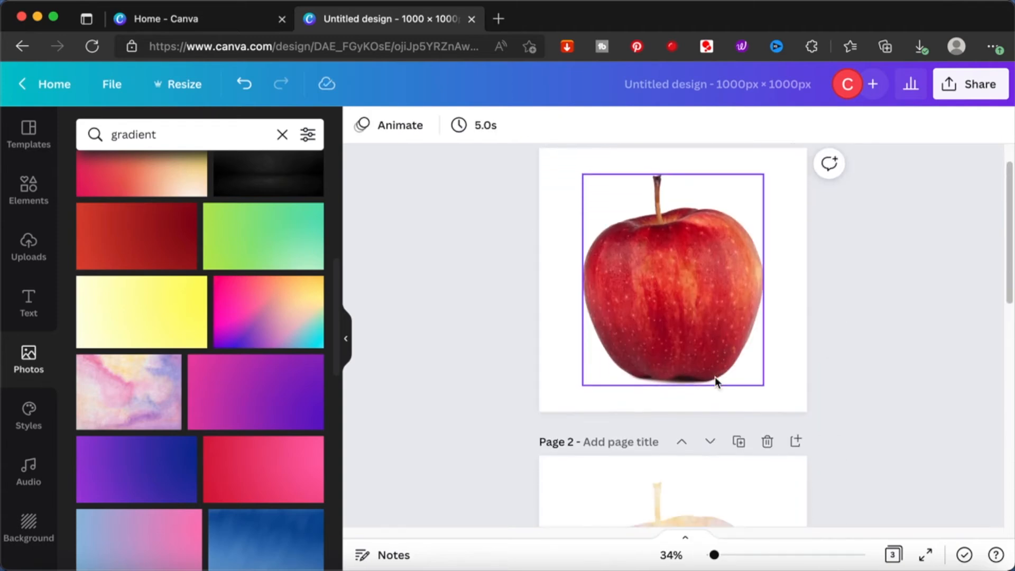
pyautogui.scroll(-5, 714, 376)
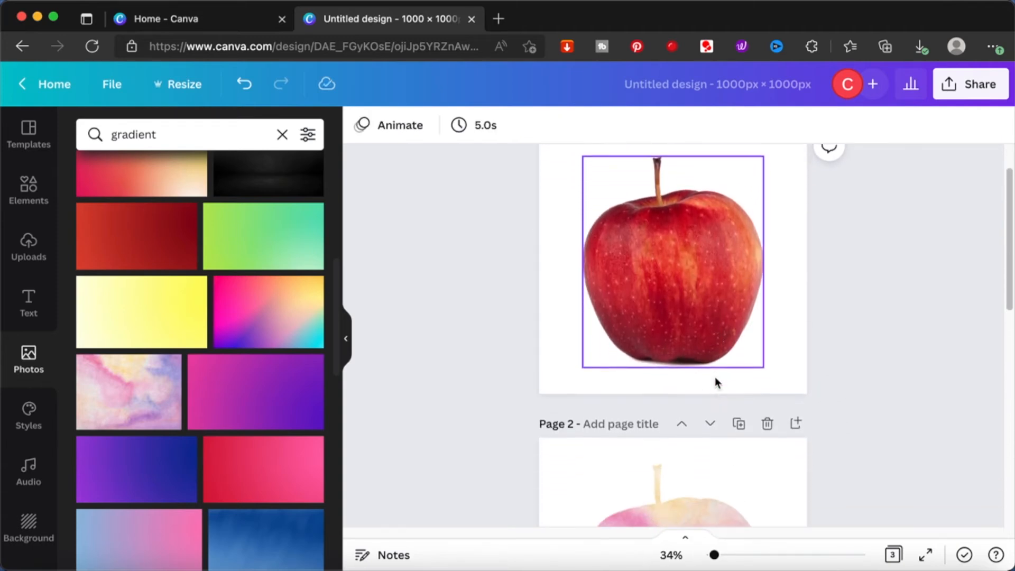
pyautogui.scroll(-5, 714, 376)
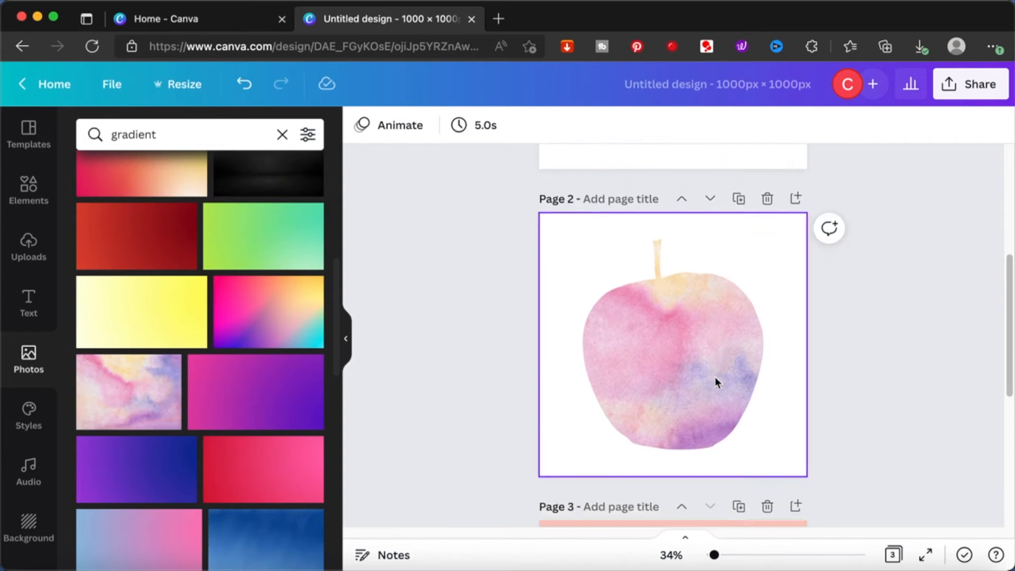
# - Add a blank page after page 3 and clear the "apple" search from the elements library
pyautogui.scroll(-3, 714, 376)
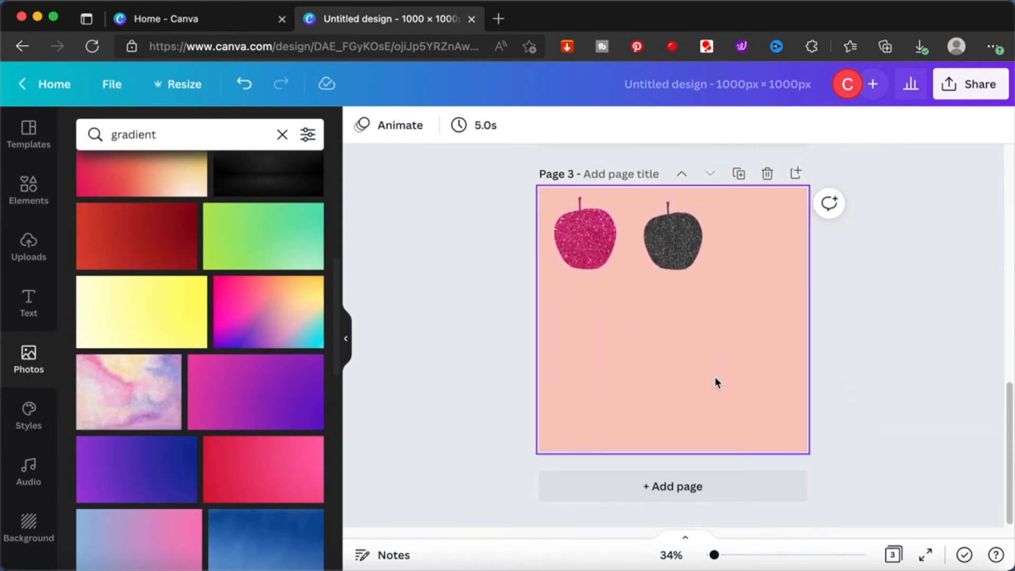
pyautogui.click(676, 487)
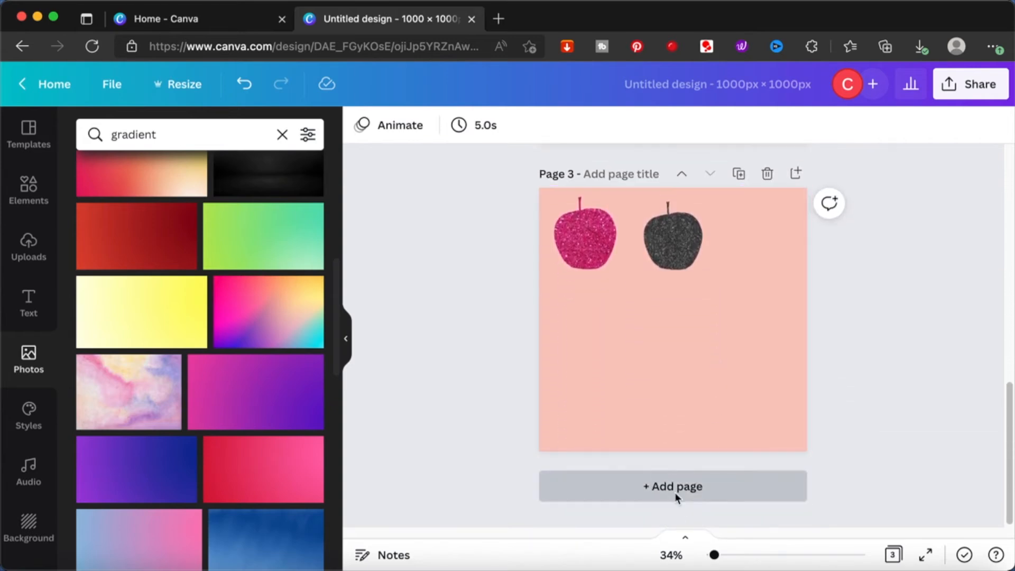
pyautogui.click(23, 195)
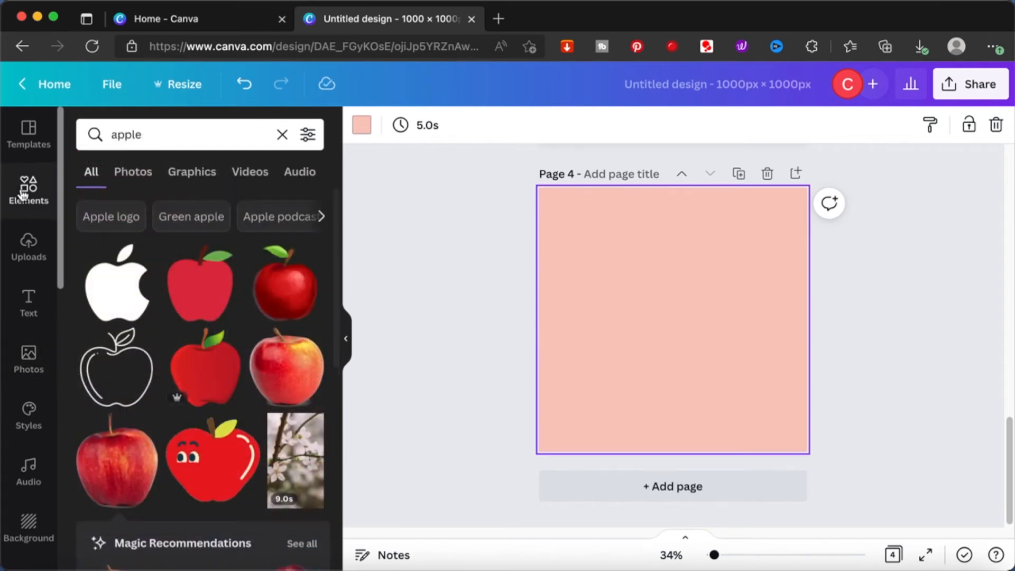
pyautogui.click(282, 136)
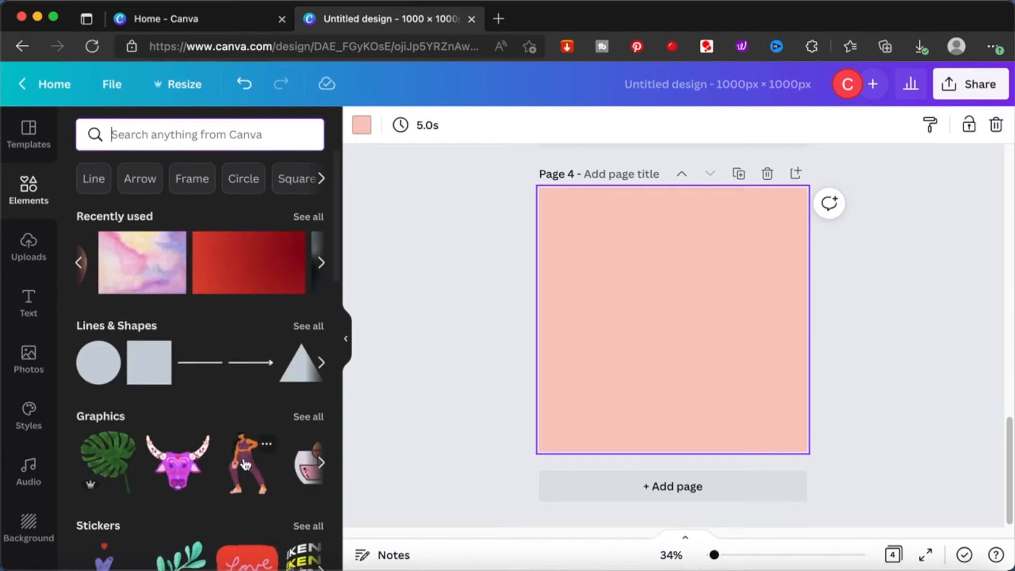
# - Browse the suggested graphics, stickers, photos and search topics in the elements library for another frame shape
pyautogui.hscroll(5, 244, 464)
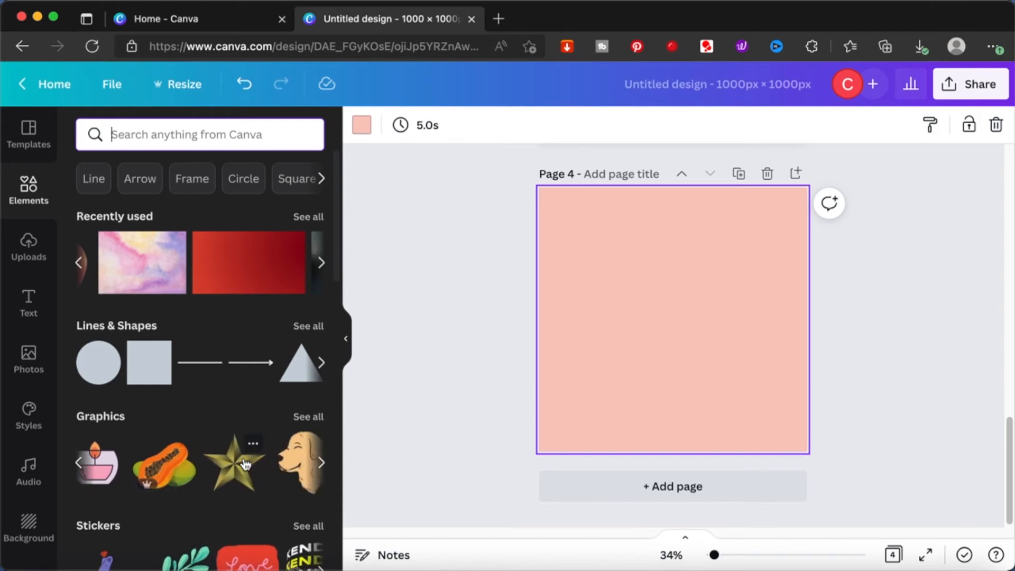
pyautogui.hscroll(3, 277, 455)
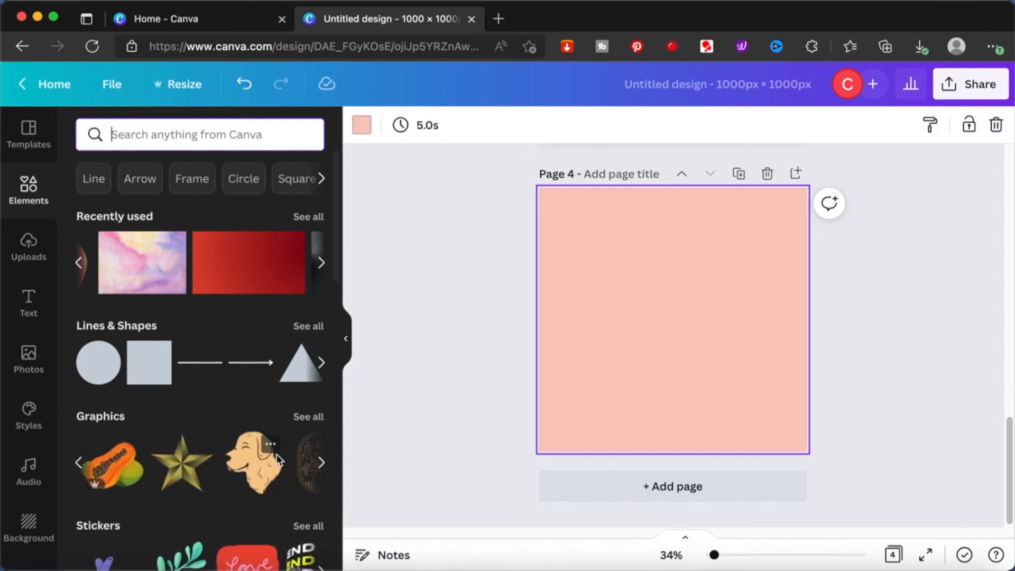
pyautogui.hscroll(2, 277, 454)
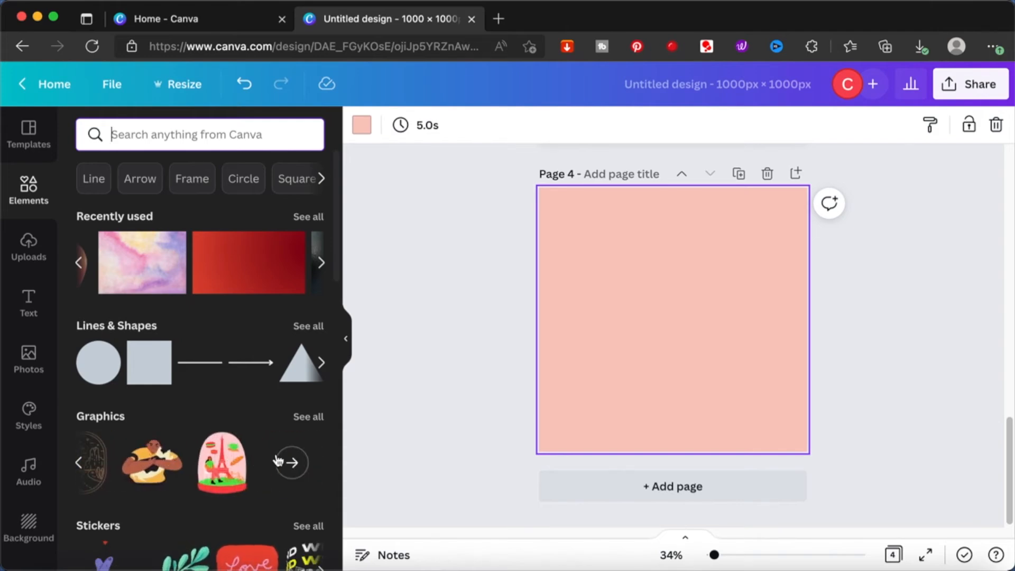
pyautogui.scroll(-5, 277, 457)
pyautogui.scroll(-2, 277, 454)
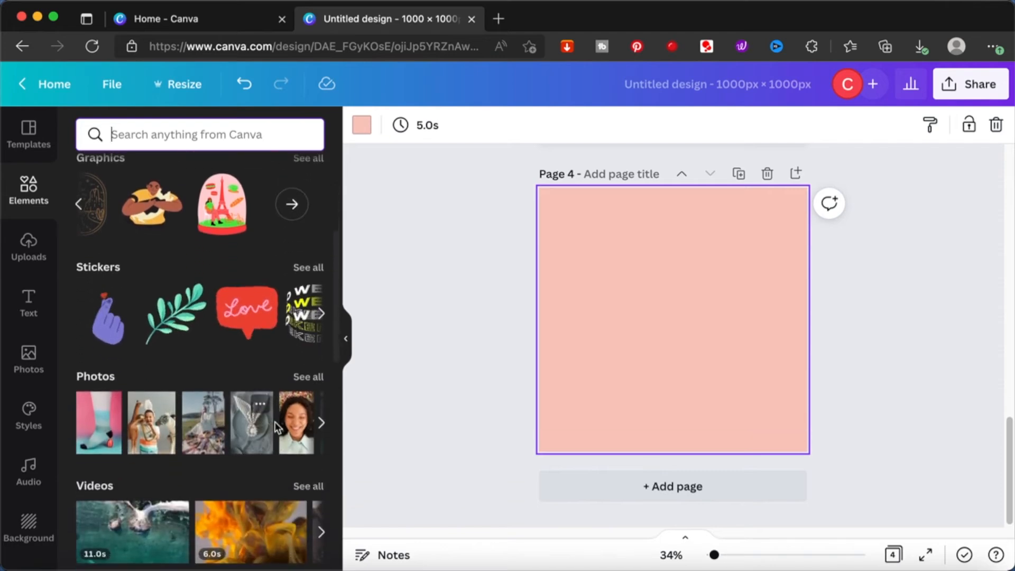
pyautogui.scroll(-5, 259, 333)
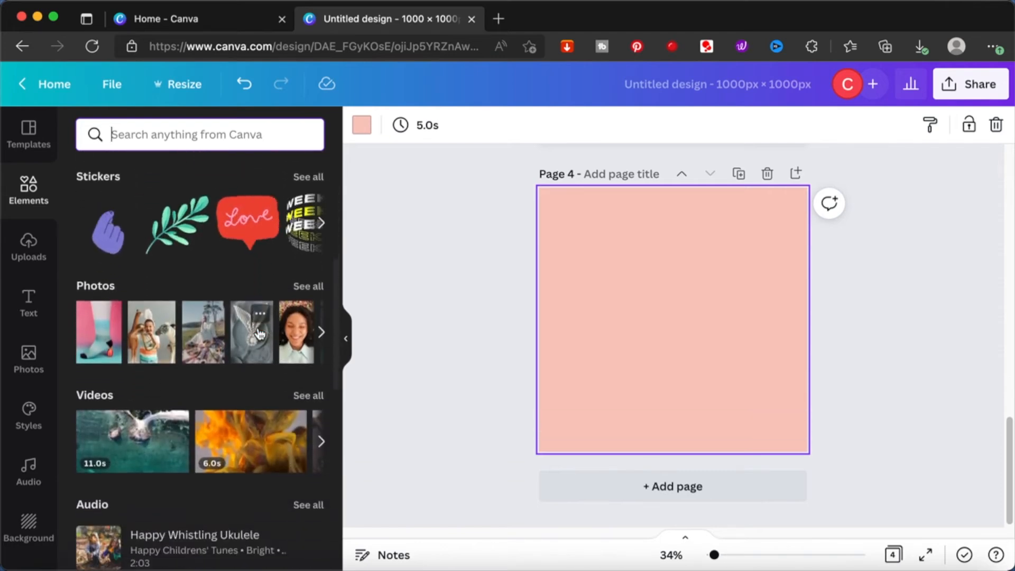
pyautogui.scroll(3, 257, 329)
pyautogui.scroll(6, 257, 326)
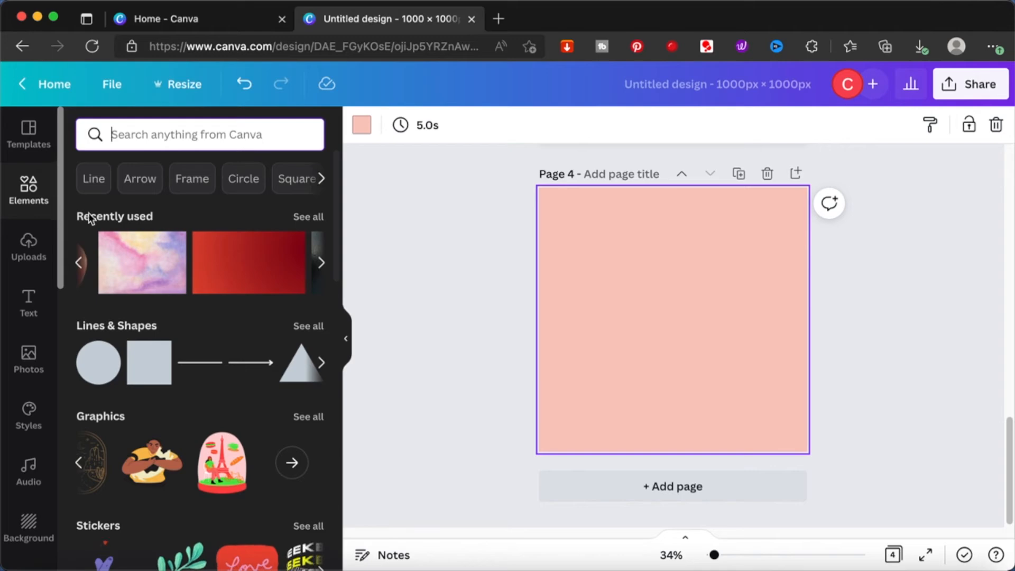
pyautogui.hscroll(2, 228, 178)
pyautogui.hscroll(4, 229, 181)
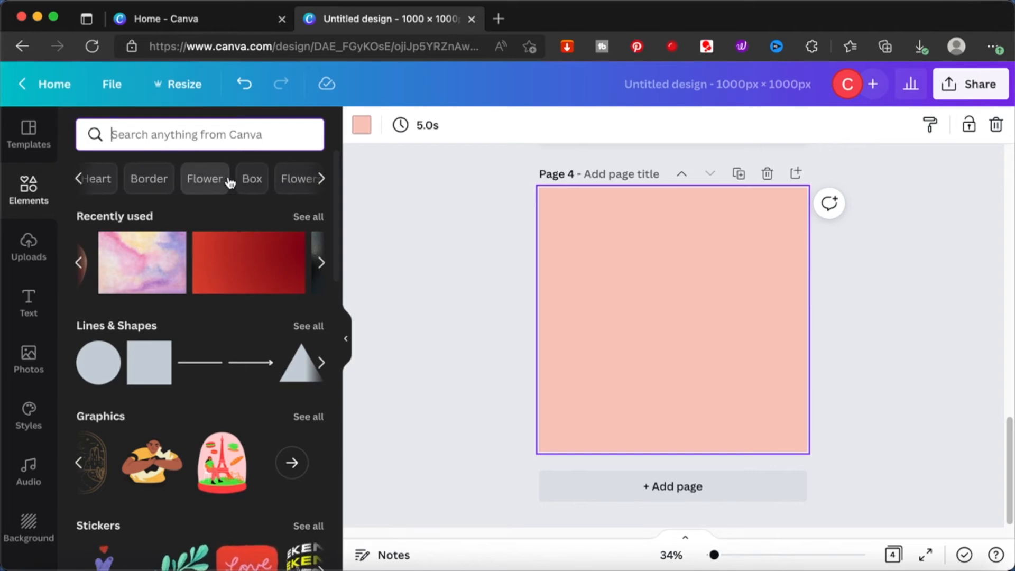
# - Search the elements for the suggested topic Flower and add the cutout photo of two red flowers to page 4
pyautogui.click(202, 178)
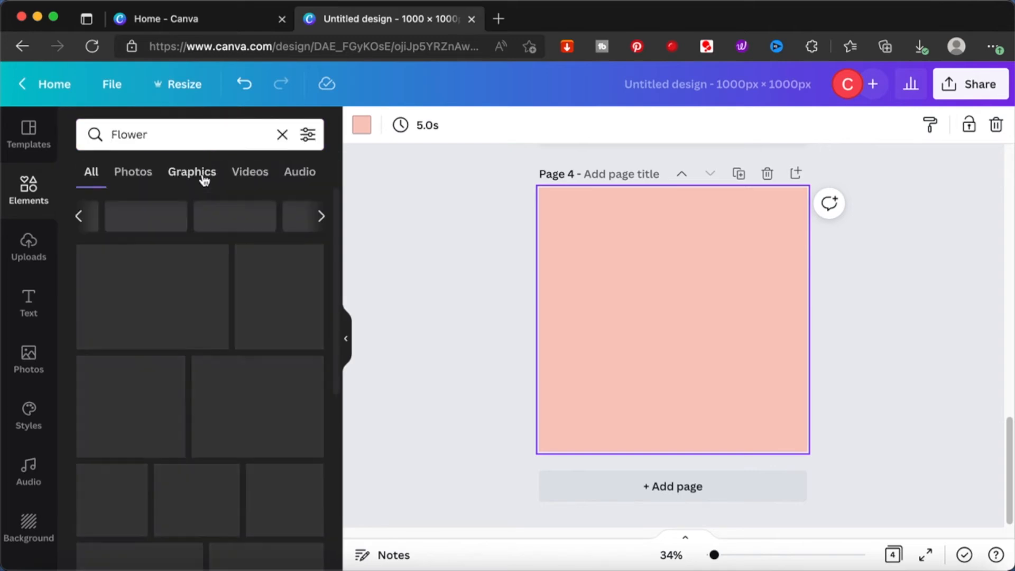
pyautogui.scroll(-3, 280, 412)
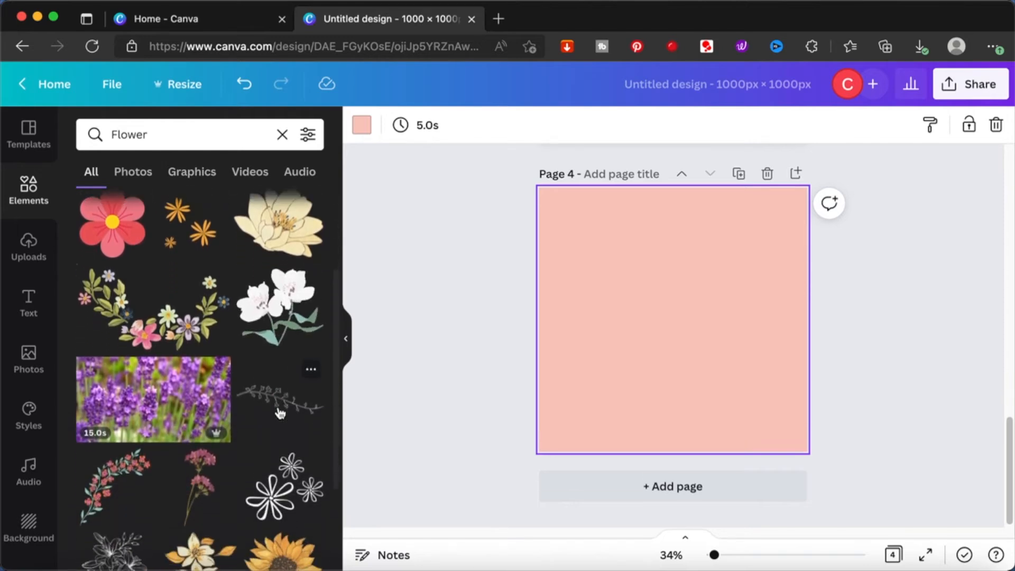
pyautogui.scroll(-3, 280, 413)
pyautogui.scroll(-2, 280, 413)
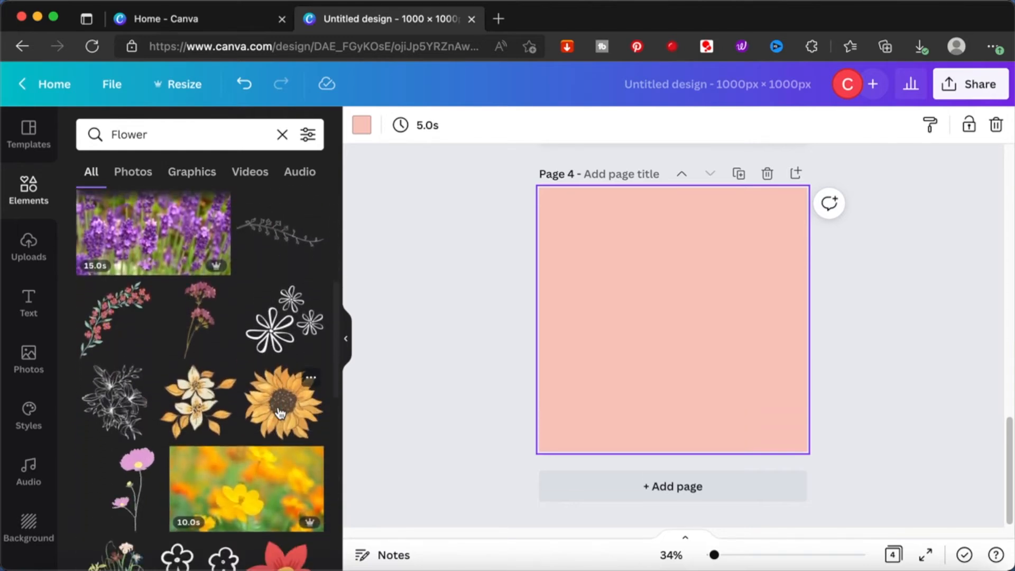
pyautogui.scroll(-5, 280, 413)
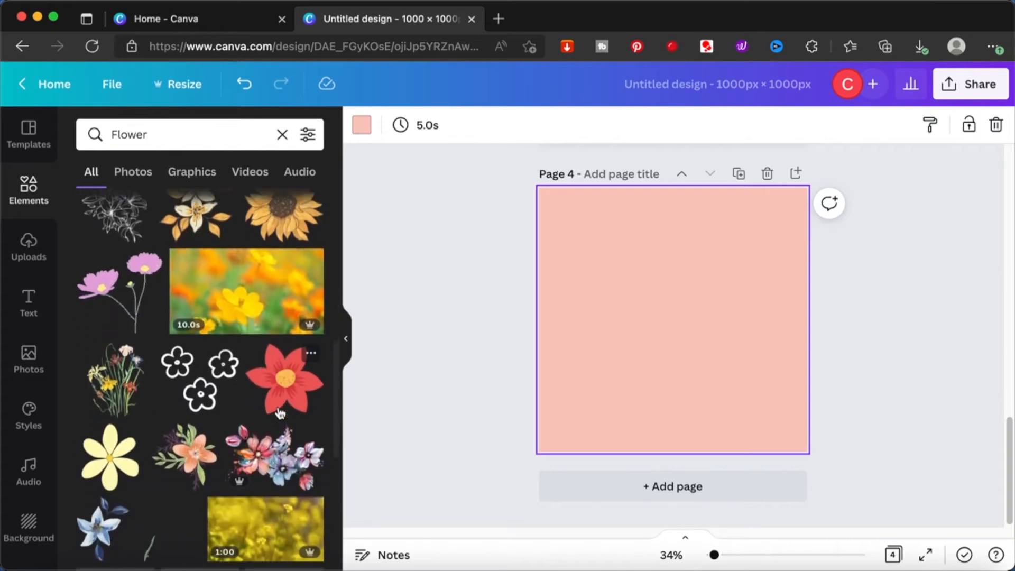
pyautogui.scroll(-7, 201, 312)
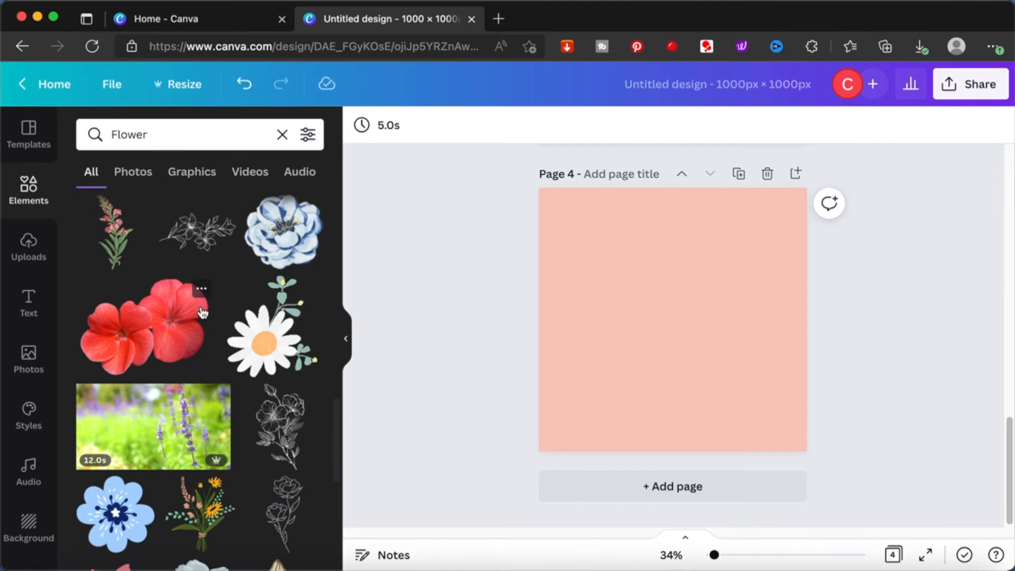
pyautogui.click(140, 332)
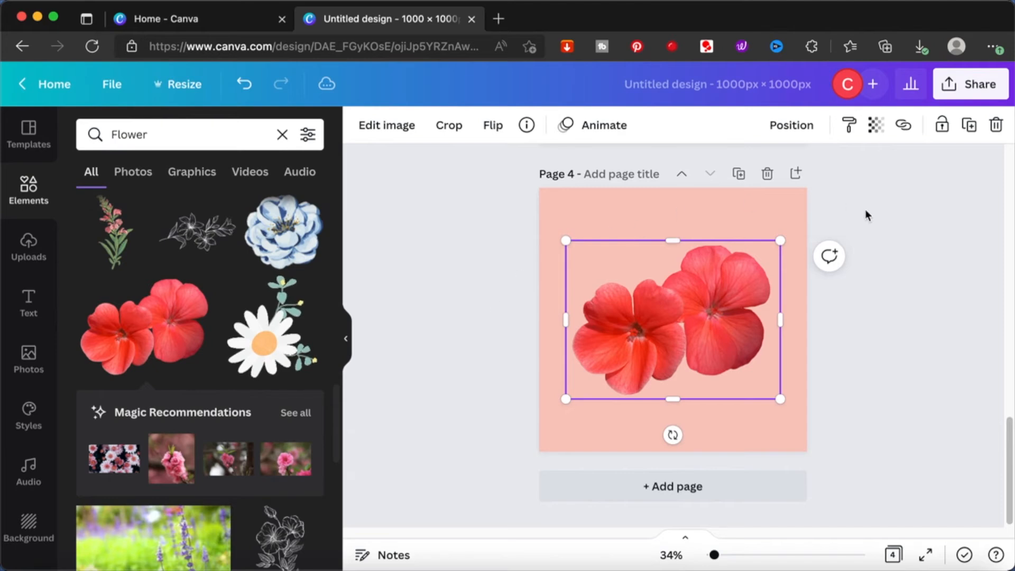
# - Download only page 4 of the design as a PNG file
pyautogui.click(954, 87)
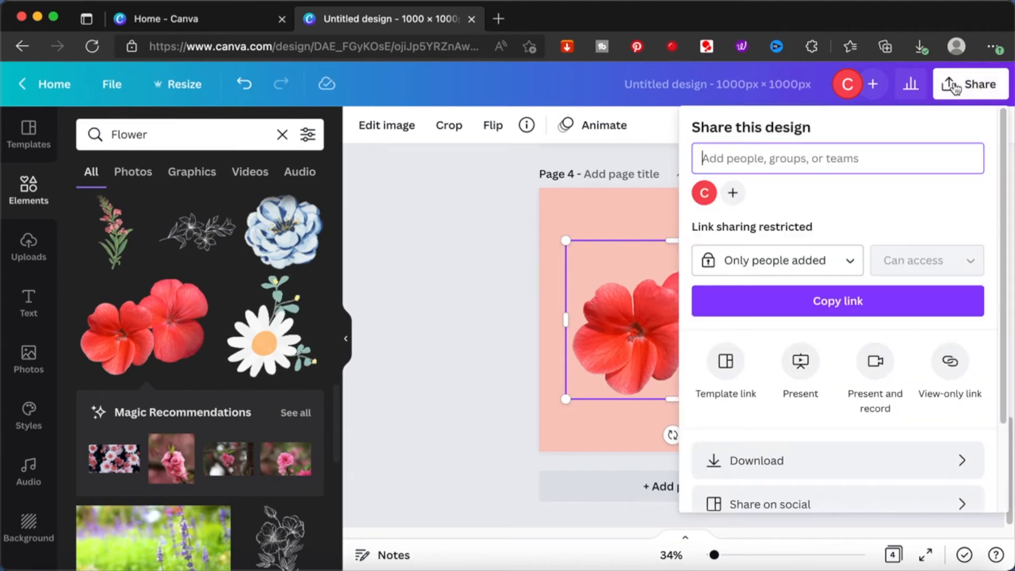
pyautogui.click(773, 478)
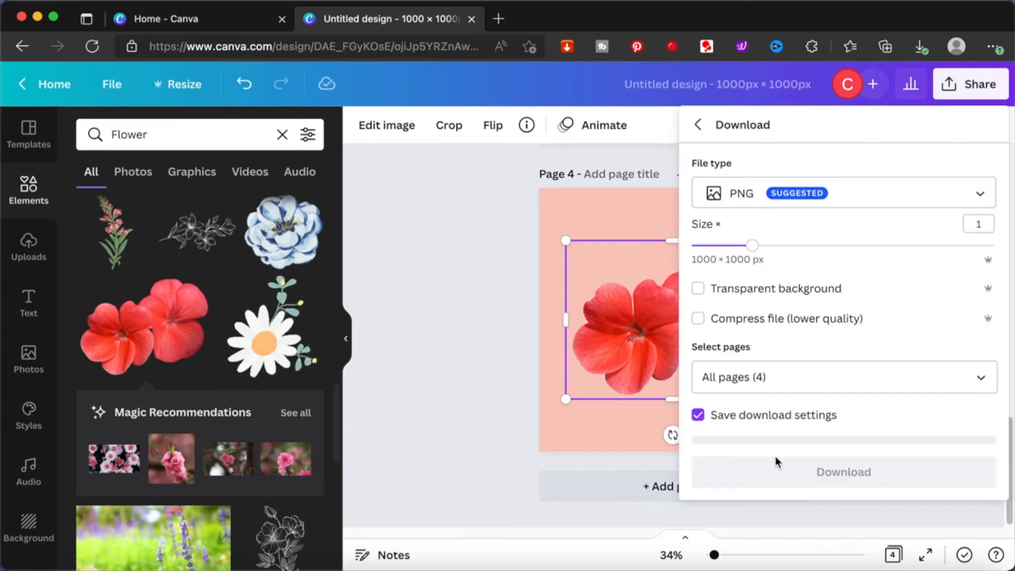
pyautogui.click(771, 372)
pyautogui.write('4')
pyautogui.press('Return')
pyautogui.click(899, 464)
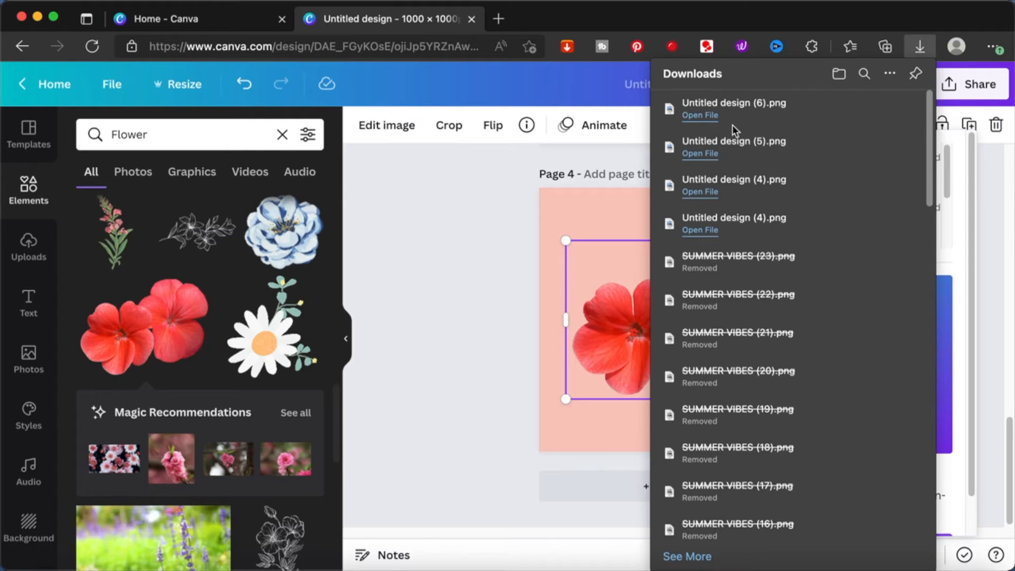
# - Open the downloaded Untitled design (6).png in Preview and show its markup tools
pyautogui.click(703, 117)
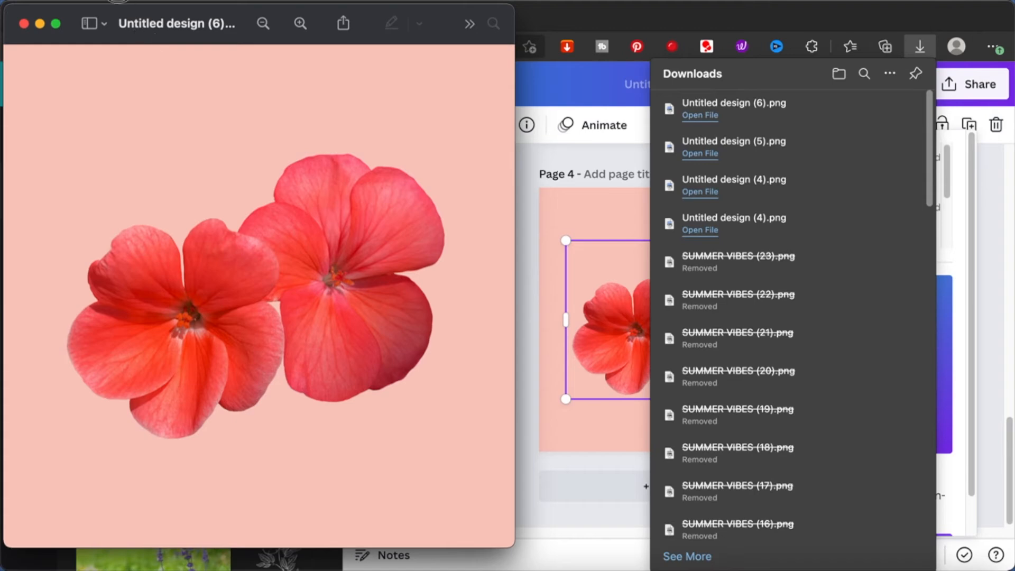
pyautogui.click(117, 0)
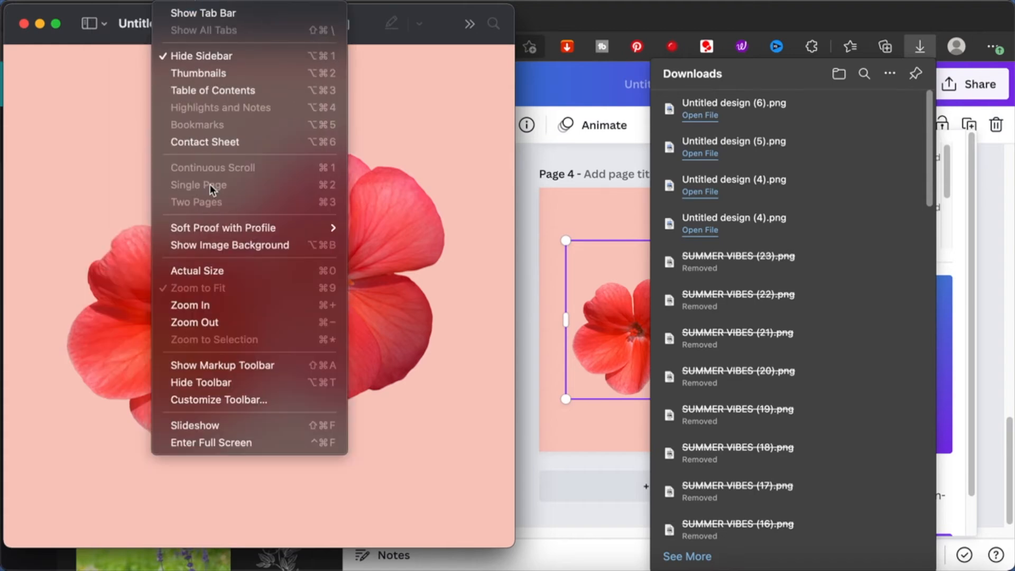
pyautogui.click(212, 364)
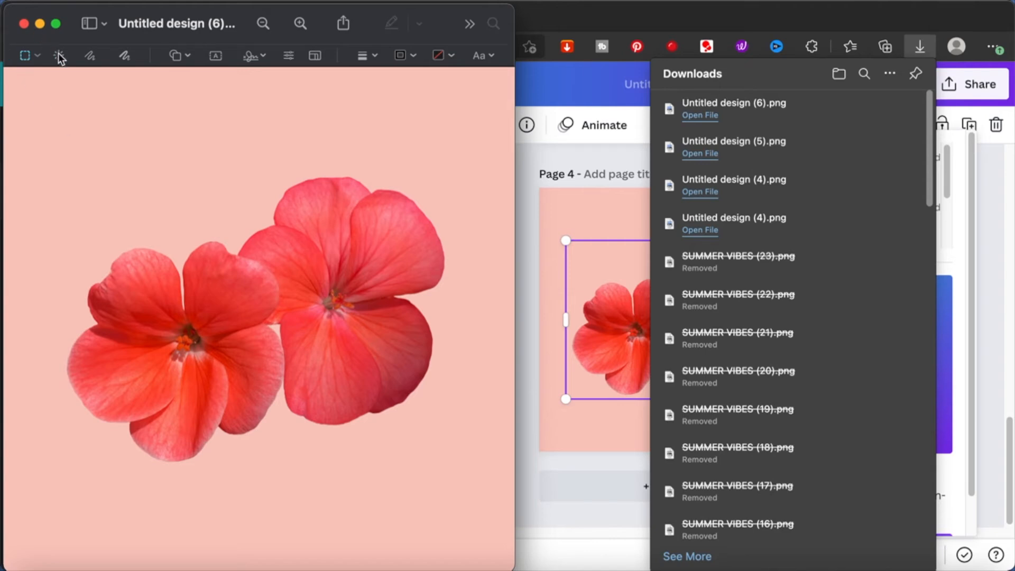
# - Use Instant Alpha to select and delete the upper flower's petals and center from the image
pyautogui.moveTo(308, 209); pyautogui.dragTo(323, 233)
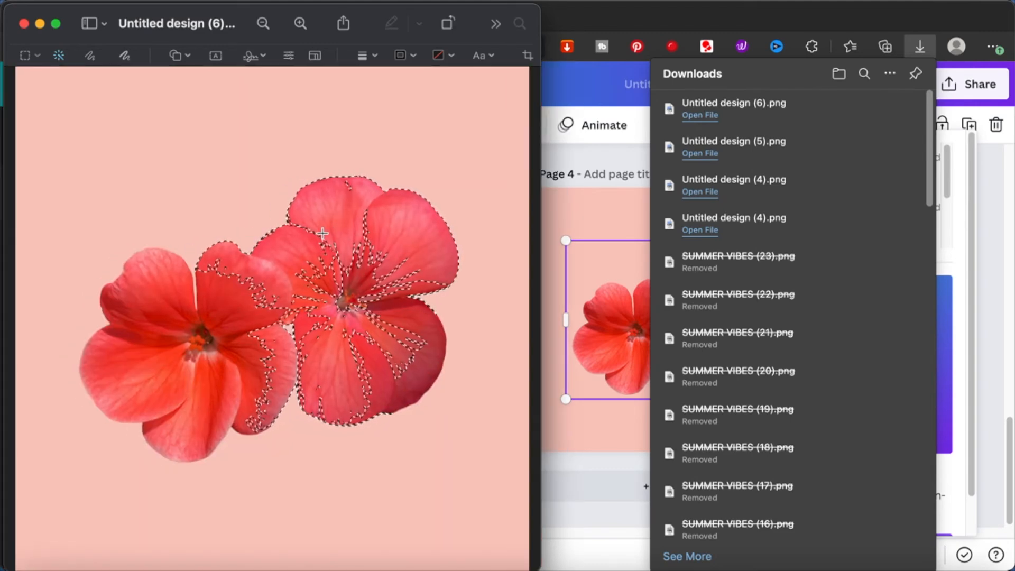
pyautogui.press('Delete')
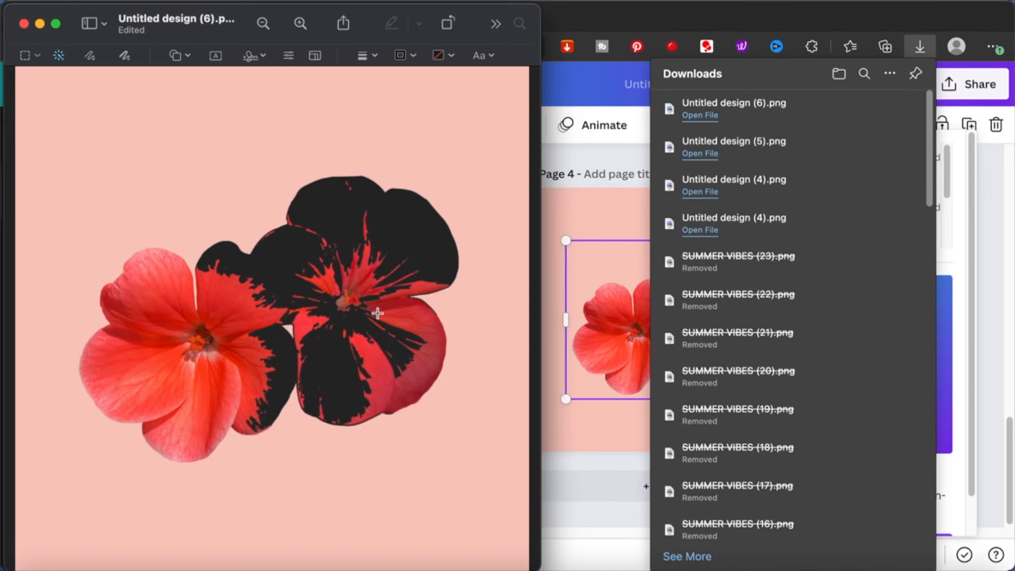
pyautogui.moveTo(424, 327); pyautogui.dragTo(376, 307)
pyautogui.press('Delete')
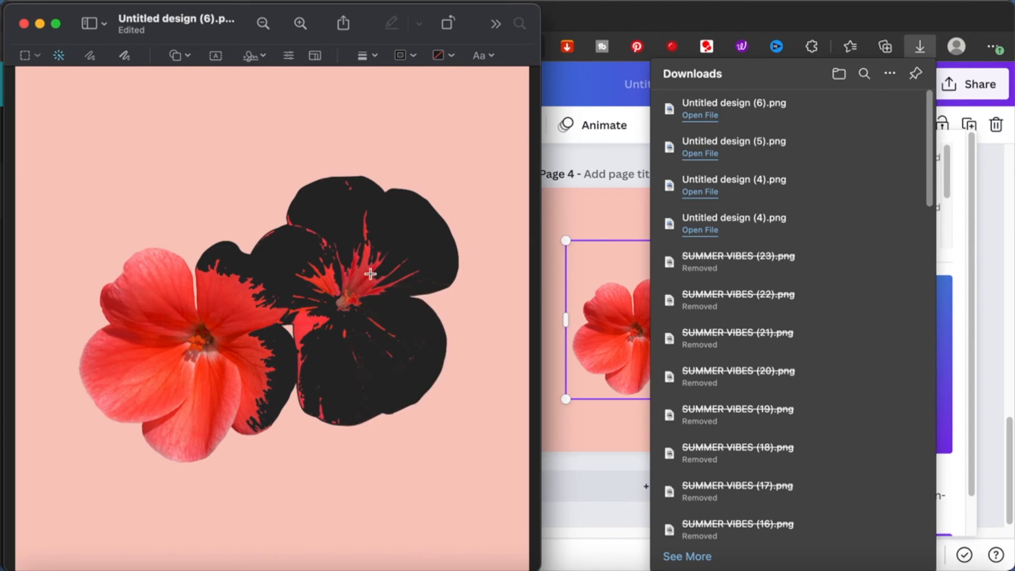
pyautogui.click(338, 313)
pyautogui.press('Delete')
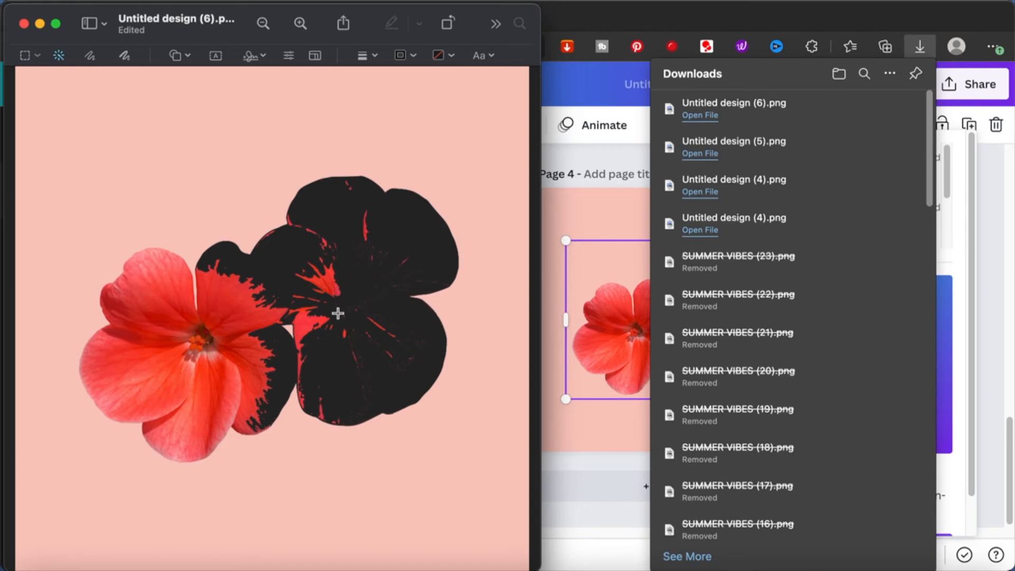
pyautogui.moveTo(320, 283); pyautogui.dragTo(352, 310)
pyautogui.press('Delete')
# - Delete the whole lower flower and the remaining red patch between the two flowers with Instant Alpha
pyautogui.moveTo(144, 319); pyautogui.dragTo(185, 369)
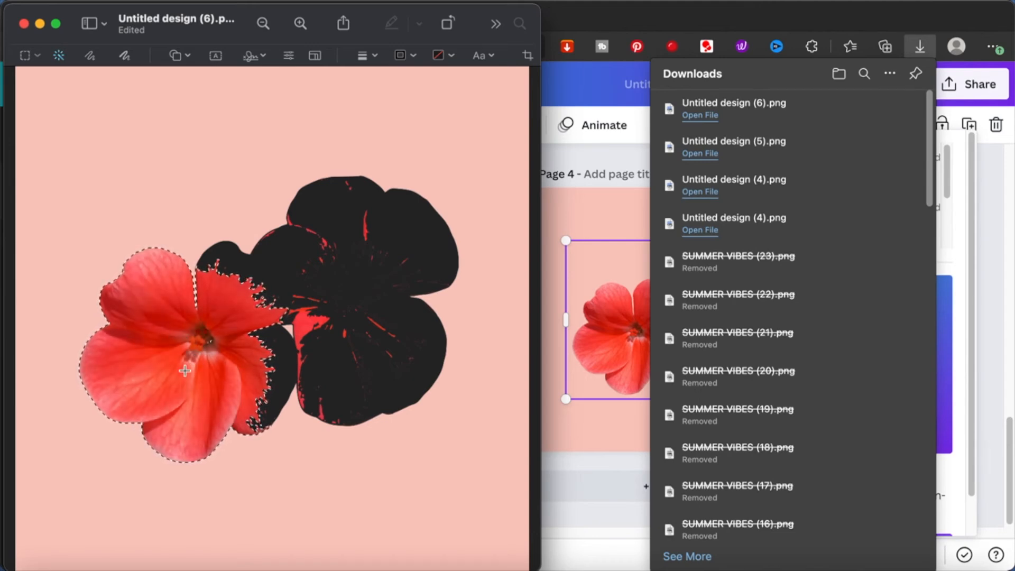
pyautogui.press('Delete')
pyautogui.moveTo(315, 326); pyautogui.dragTo(330, 295)
pyautogui.press('Delete')
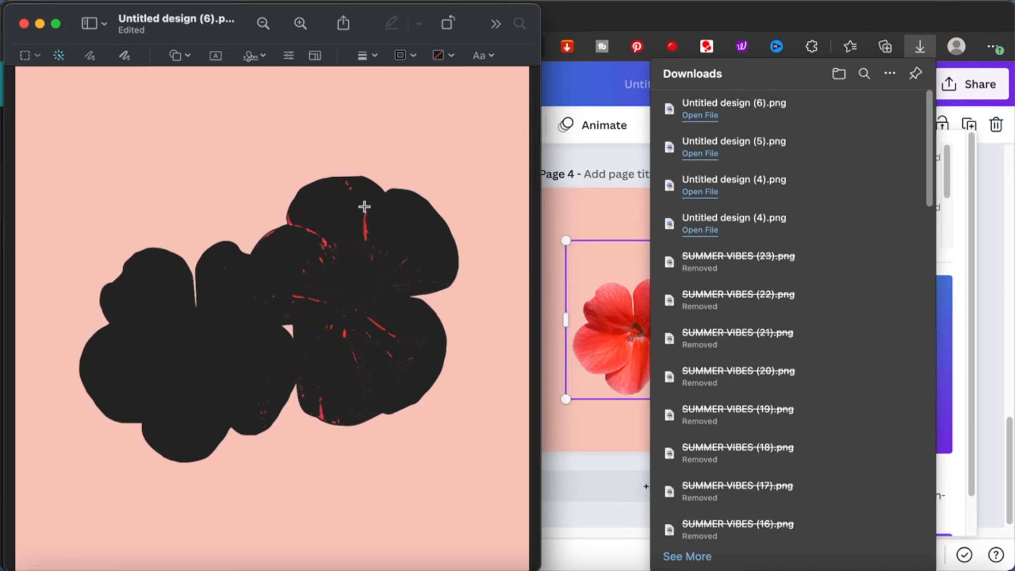
# - Delete the red streaks remaining inside the upper flower and along the lower petals with Instant Alpha
pyautogui.moveTo(295, 224); pyautogui.dragTo(344, 270)
pyautogui.press('Delete')
pyautogui.press('Delete')
pyautogui.scroll(5, 349, 333)
pyautogui.click(319, 147)
pyautogui.press('Delete')
pyautogui.scroll(-3, 288, 220)
pyautogui.click(403, 281)
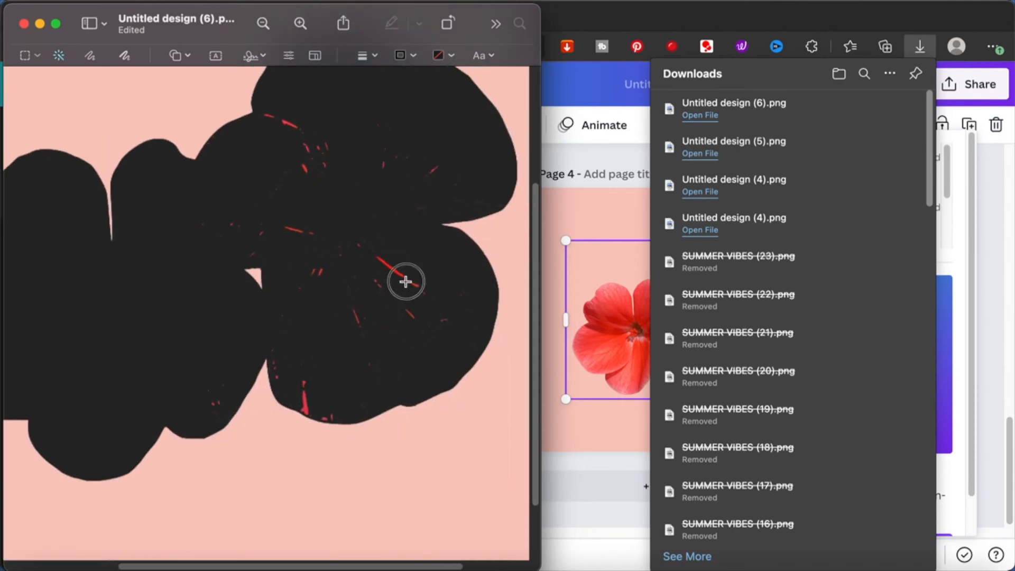
pyautogui.press('Delete')
pyautogui.moveTo(191, 325); pyautogui.dragTo(202, 338)
pyautogui.press('Delete')
# - Remove the last tiny red specks inside the flower cutout with Instant Alpha, keeping the pink background intact
pyautogui.scroll(5, 238, 276)
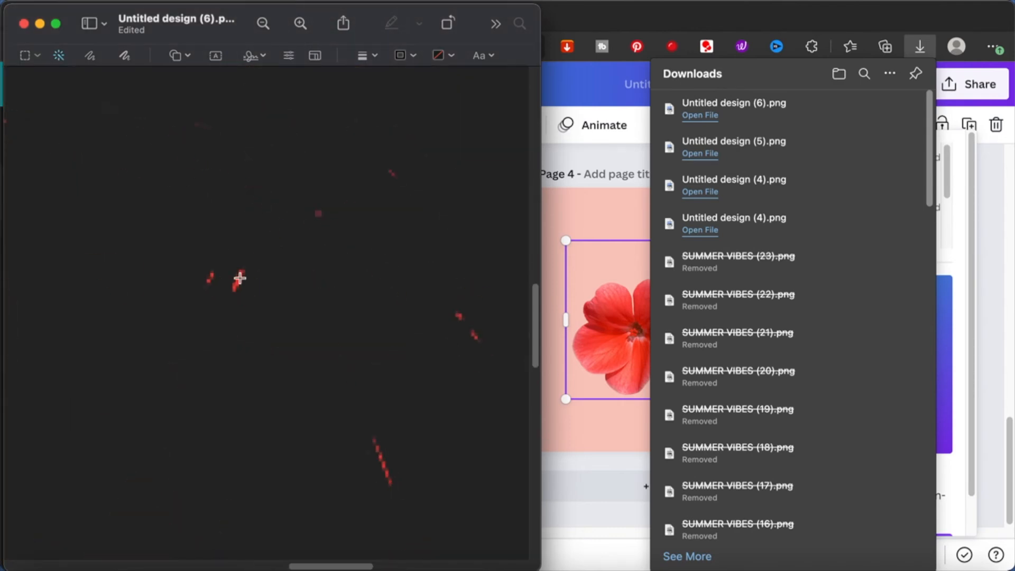
pyautogui.scroll(-5, 369, 129)
pyautogui.scroll(5, 286, 227)
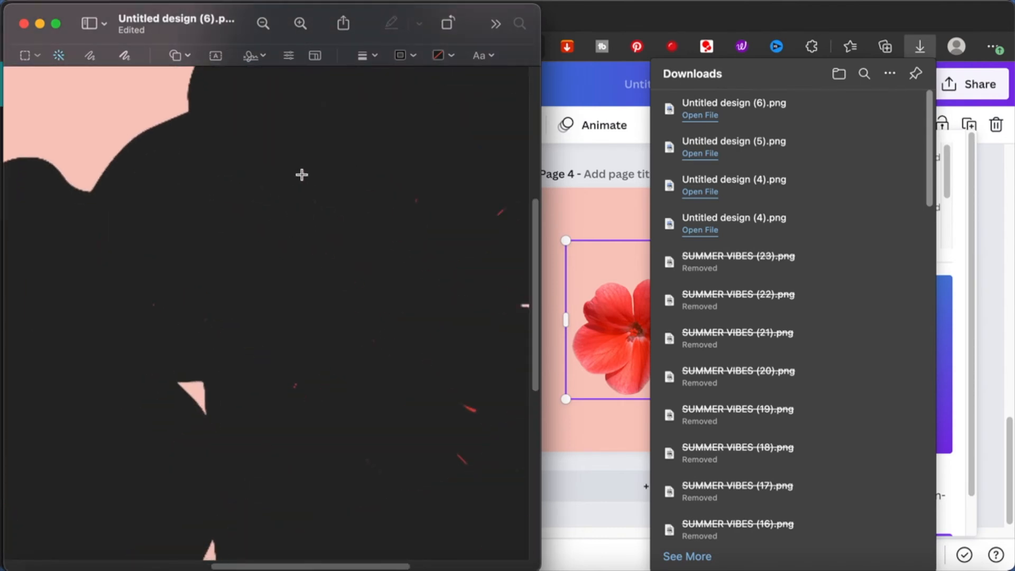
pyautogui.scroll(-5, 338, 232)
pyautogui.scroll(5, 388, 338)
pyautogui.click(90, 478)
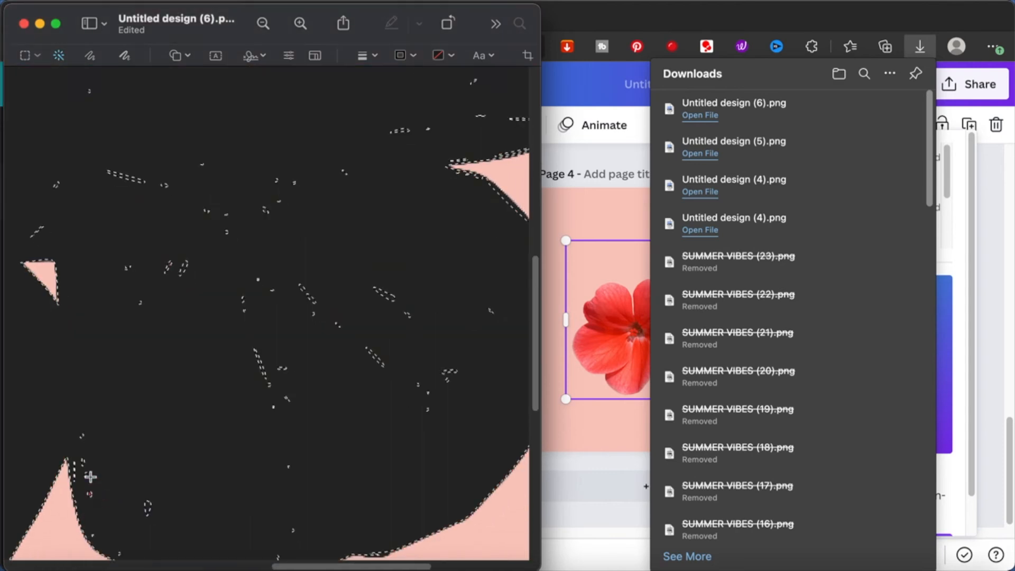
pyautogui.press('Delete')
pyautogui.scroll(-5, 187, 277)
pyautogui.scroll(5, 187, 276)
pyautogui.scroll(-3, 138, 297)
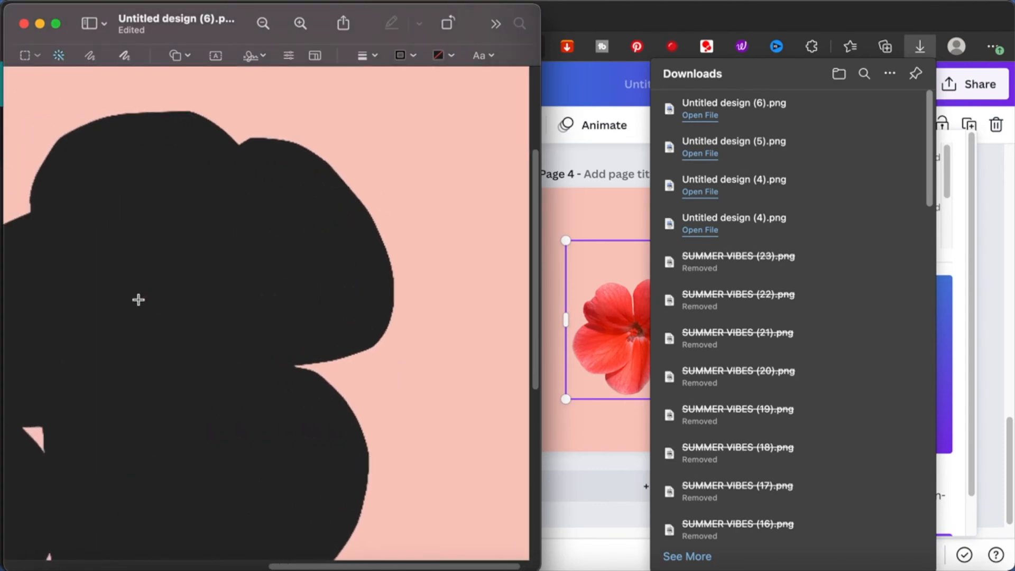
pyautogui.scroll(-5, 138, 300)
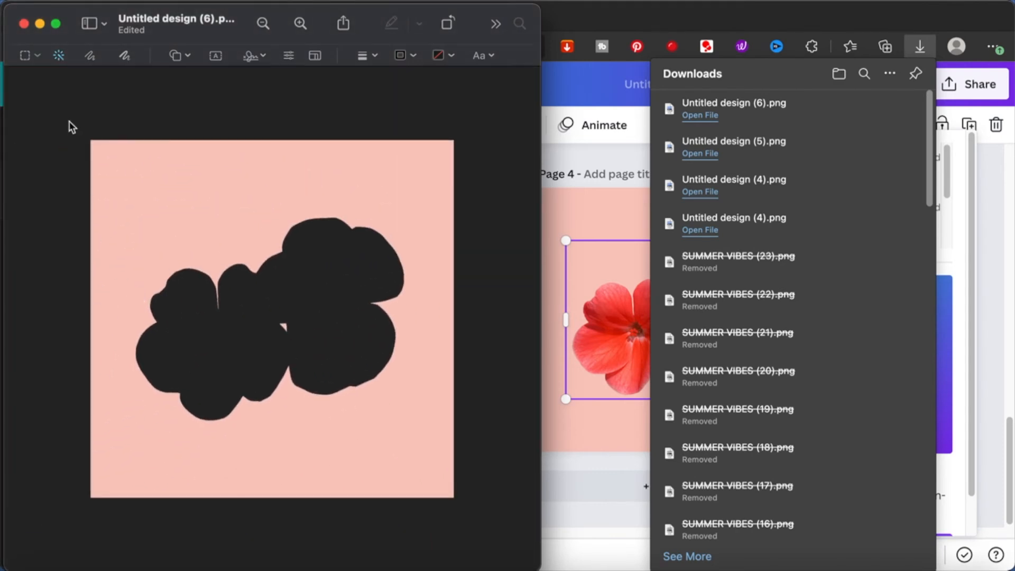
# - Save the edited Untitled design (6).png and close its window
pyautogui.click(110, 1)
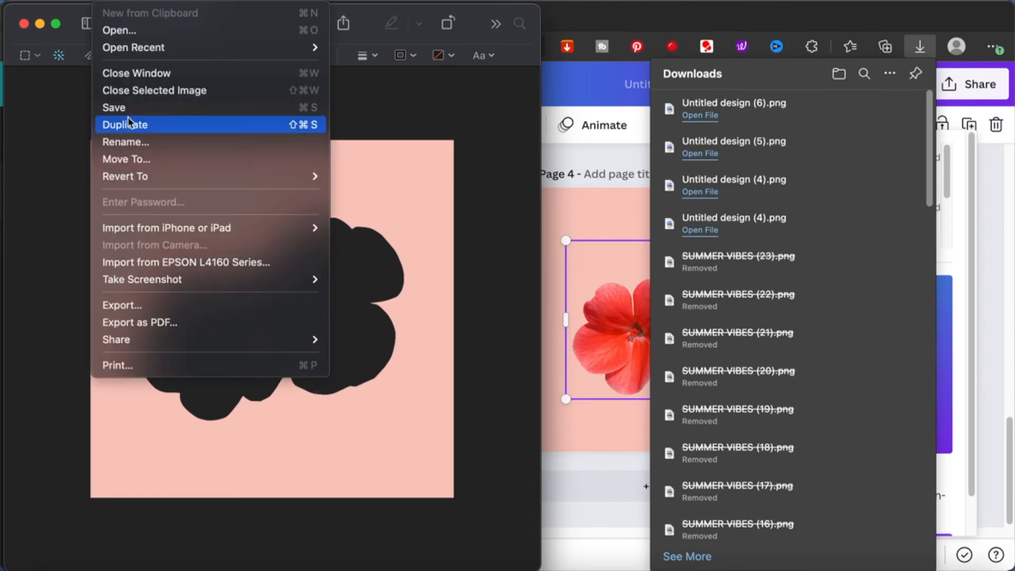
pyautogui.click(150, 108)
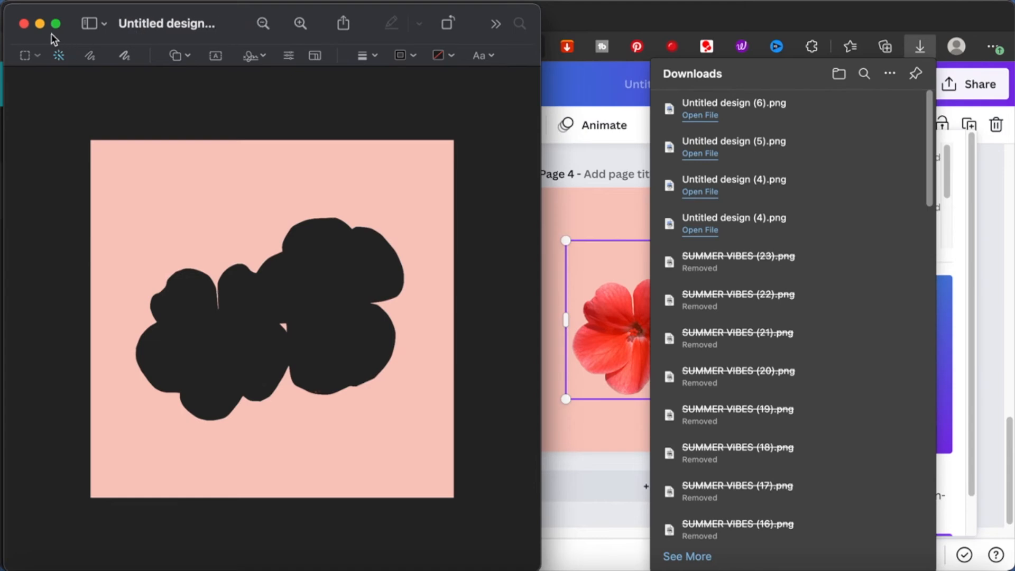
pyautogui.click(25, 24)
# - Upload Untitled design (6).png from Downloads to Canva and place it on a new page 5
pyautogui.click(20, 249)
pyautogui.click(19, 249)
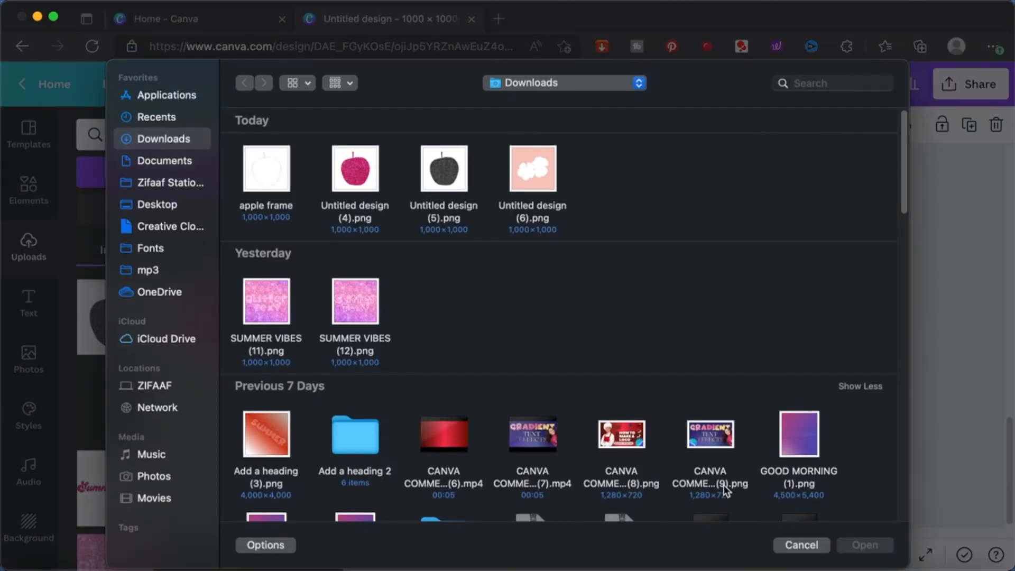
pyautogui.click(533, 173)
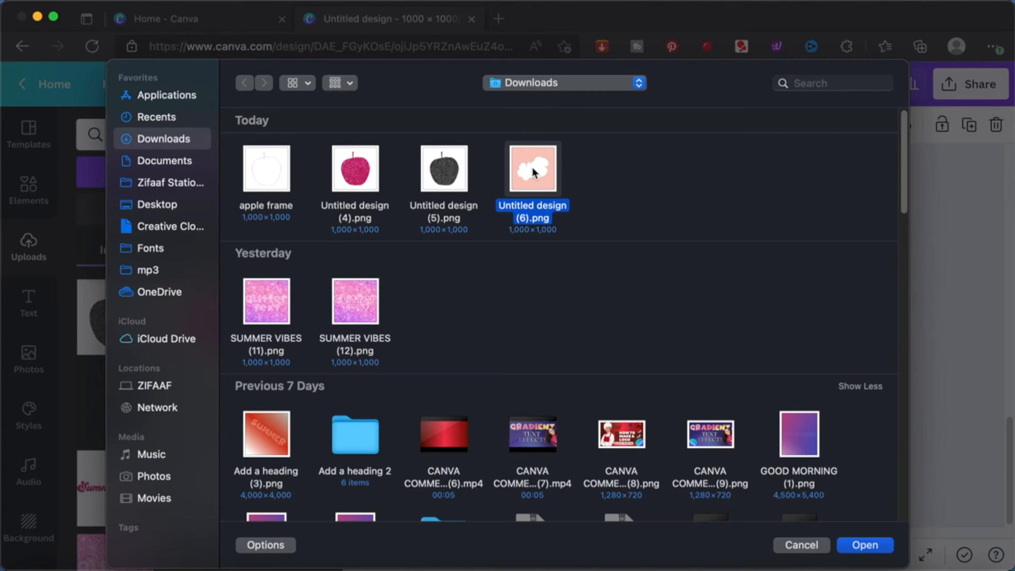
pyautogui.doubleClick(533, 169)
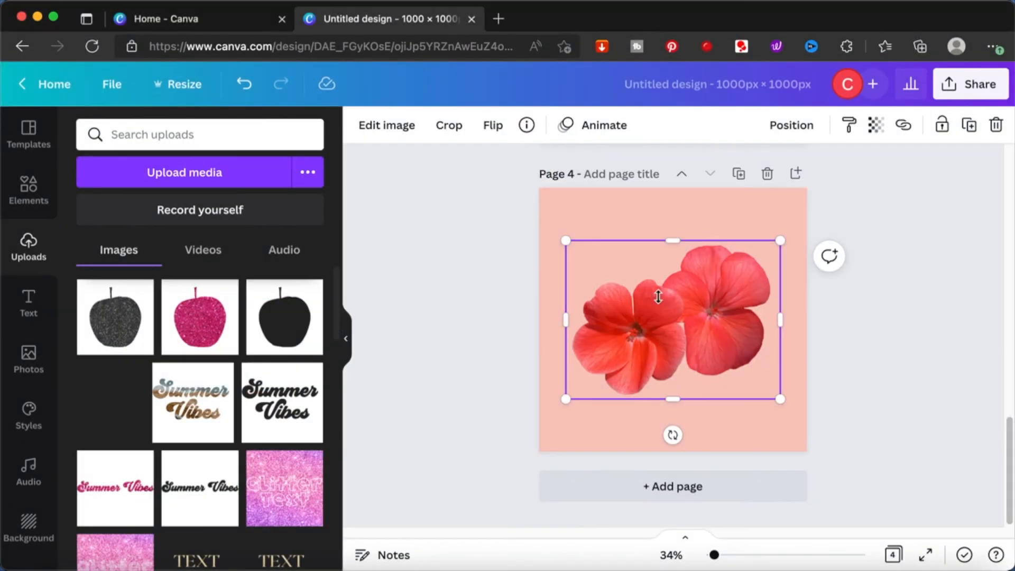
pyautogui.click(694, 486)
pyautogui.click(123, 313)
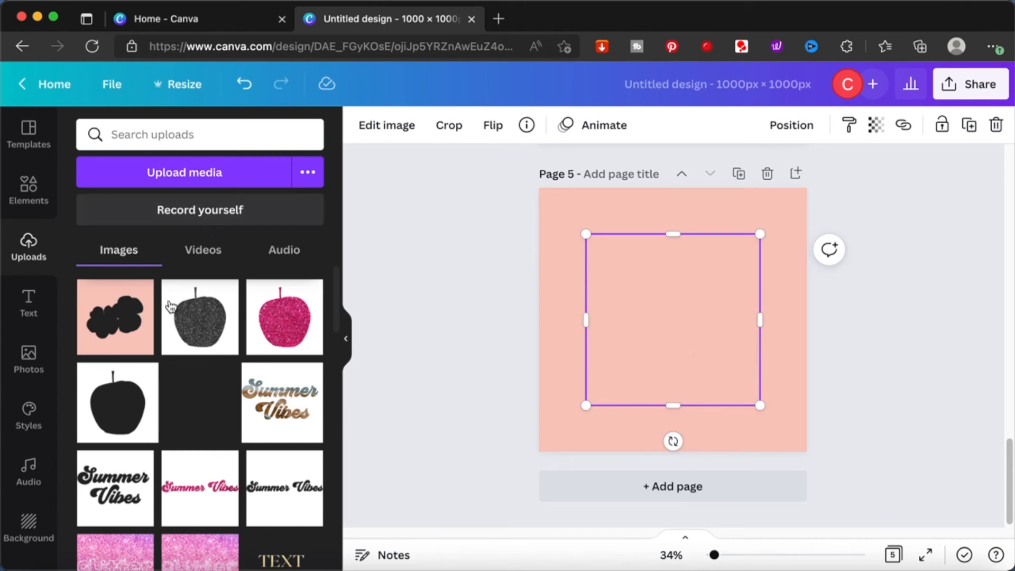
# - Add the multicolored pink, yellow and blue gradient photo to page 5 and set it as the page background
pyautogui.click(43, 201)
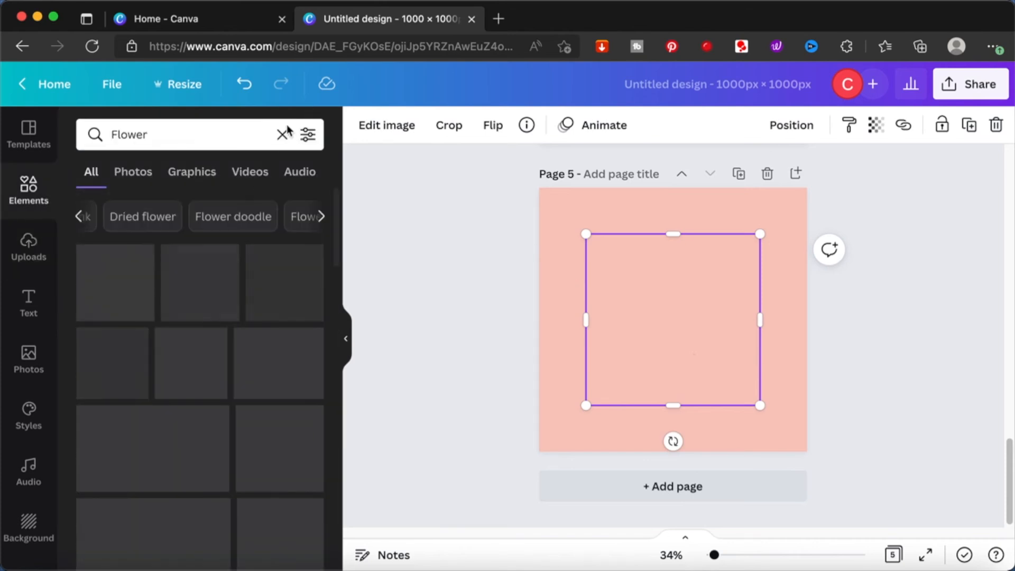
pyautogui.click(286, 131)
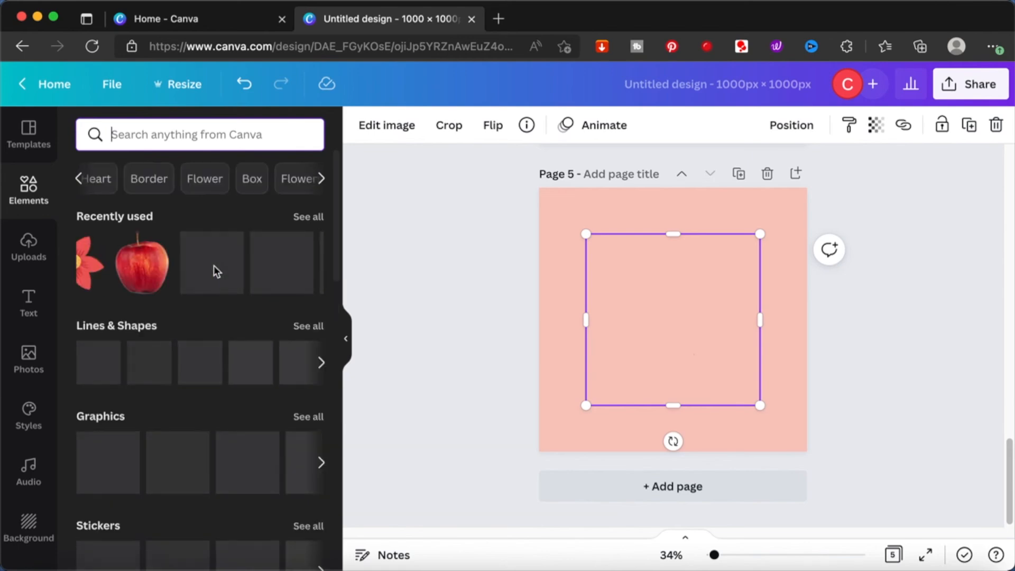
pyautogui.click(26, 359)
pyautogui.click(293, 316)
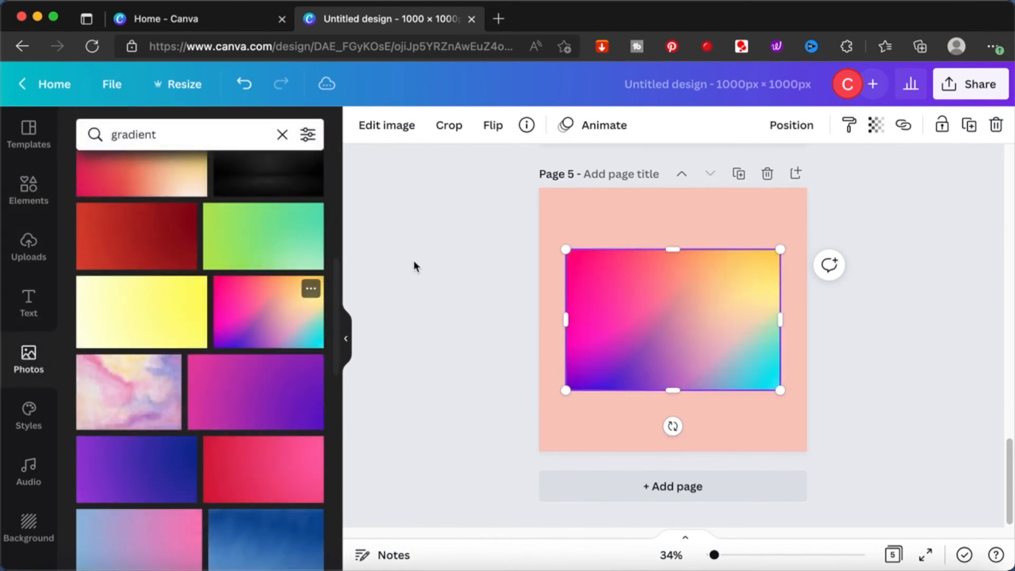
pyautogui.rightClick(691, 296)
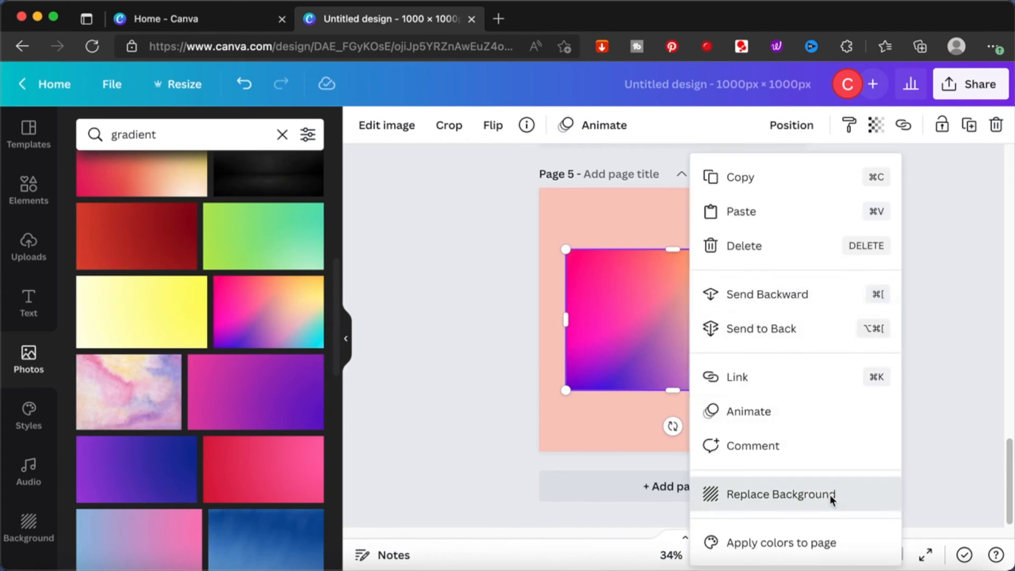
pyautogui.click(830, 495)
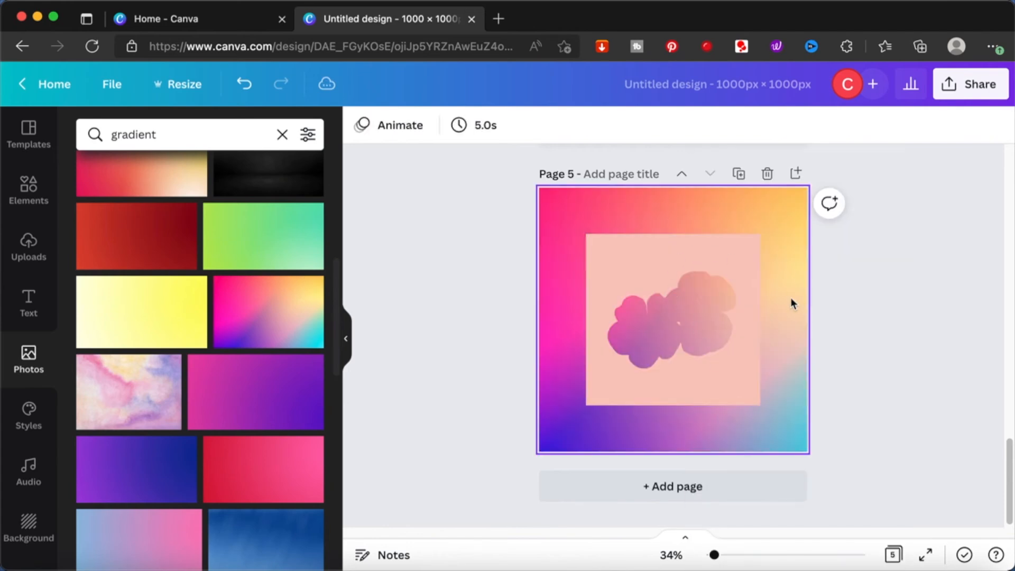
# - Enlarge the flower cutout image to cover all of page 5, then delete the gradient background and undo that deletion
pyautogui.click(637, 259)
pyautogui.moveTo(584, 231); pyautogui.dragTo(541, 186)
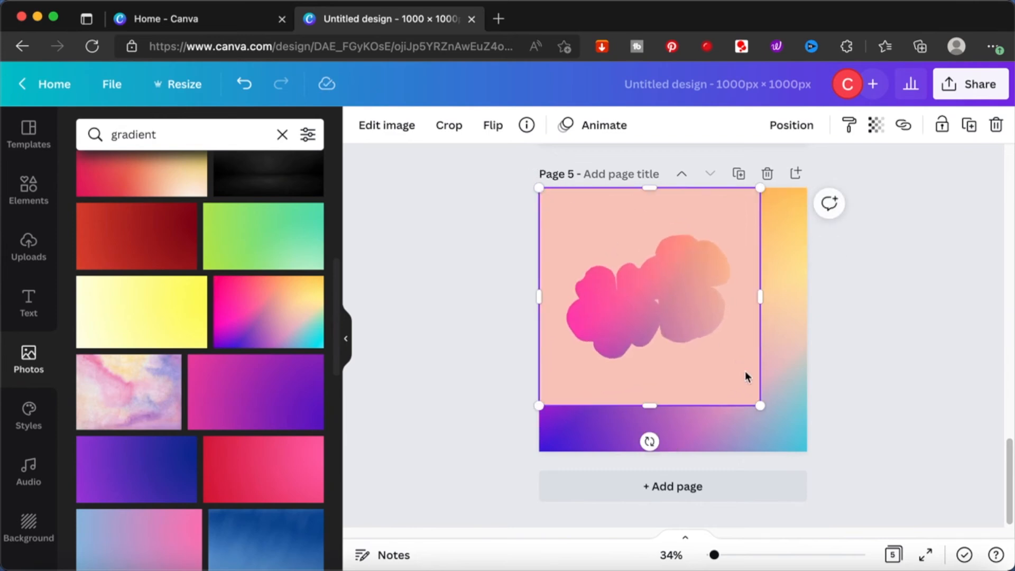
pyautogui.moveTo(760, 405); pyautogui.dragTo(807, 442)
pyautogui.press('Delete')
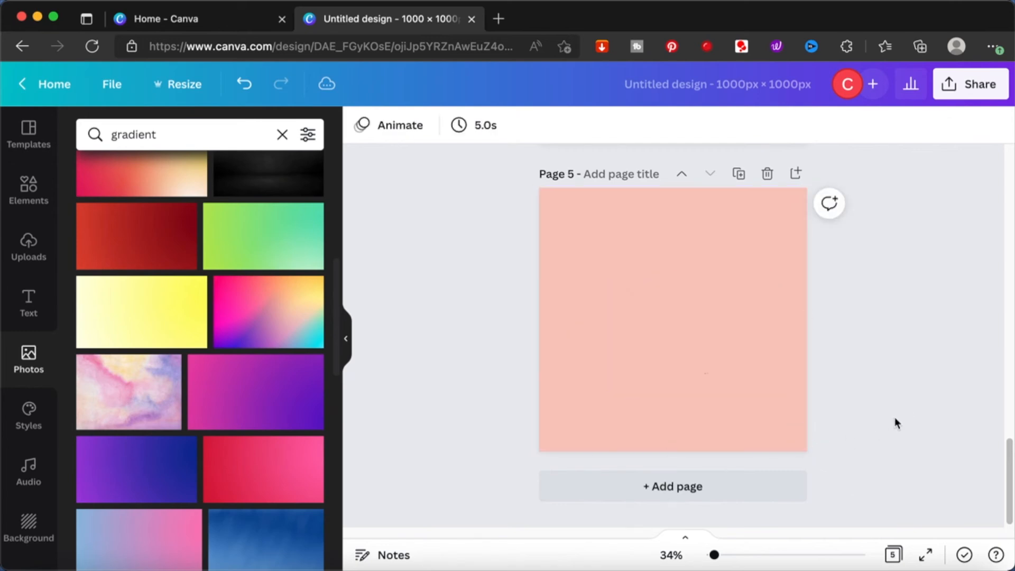
pyautogui.press('super+z')
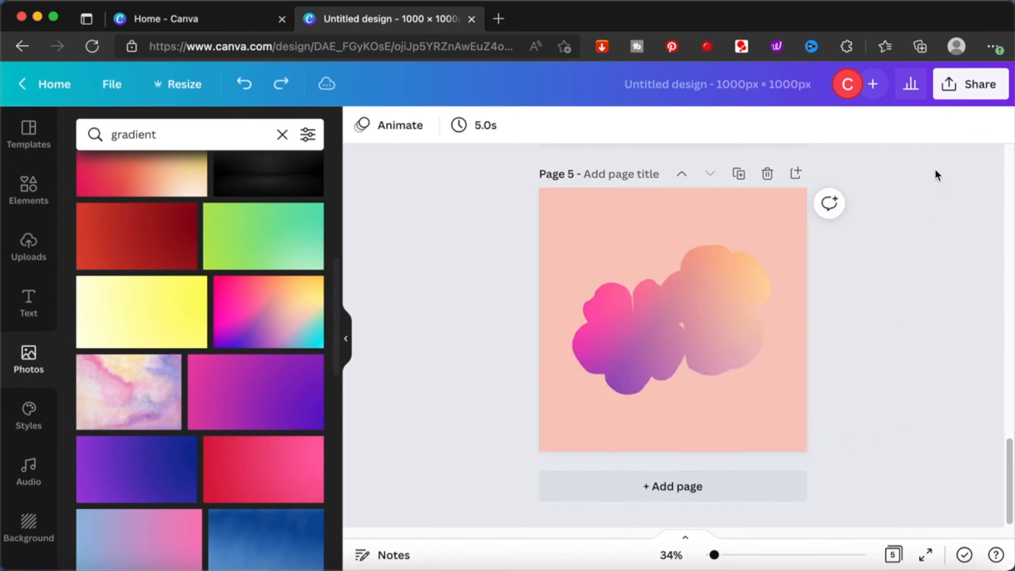
# - Download only page 5 of the design as a PNG file
pyautogui.click(970, 84)
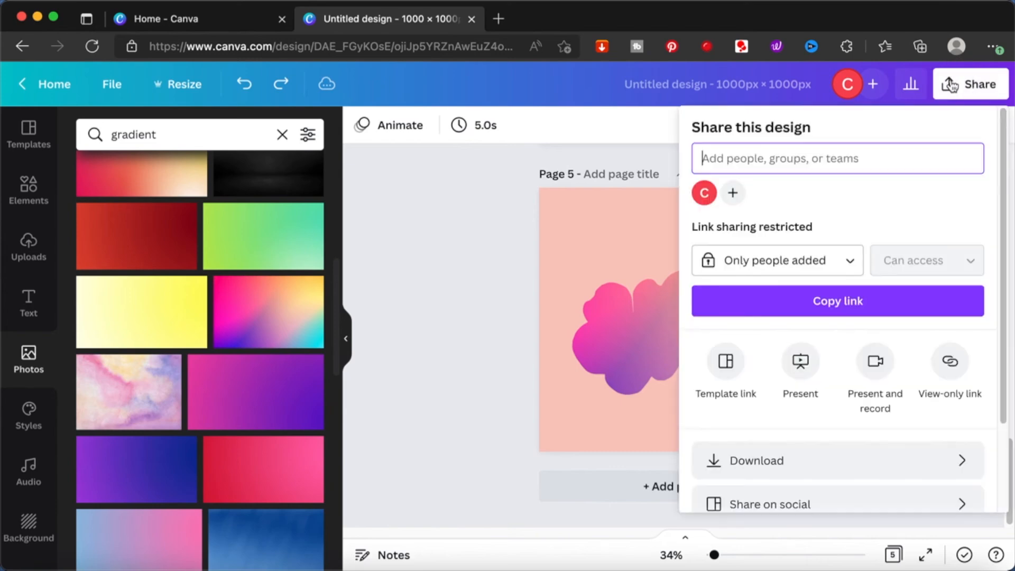
pyautogui.click(779, 483)
pyautogui.click(771, 376)
pyautogui.press('super+a')
pyautogui.write('5')
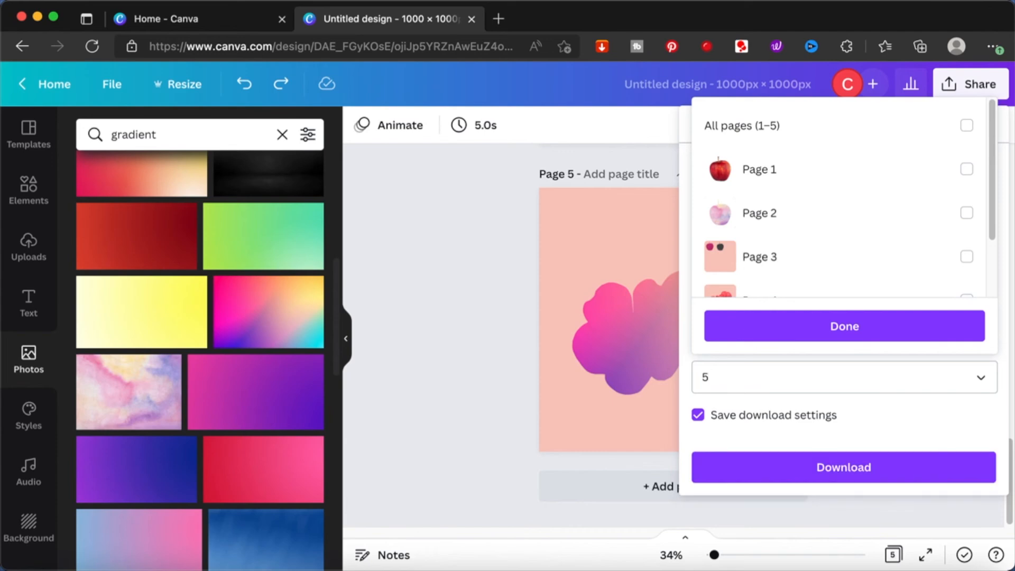
pyautogui.click(893, 467)
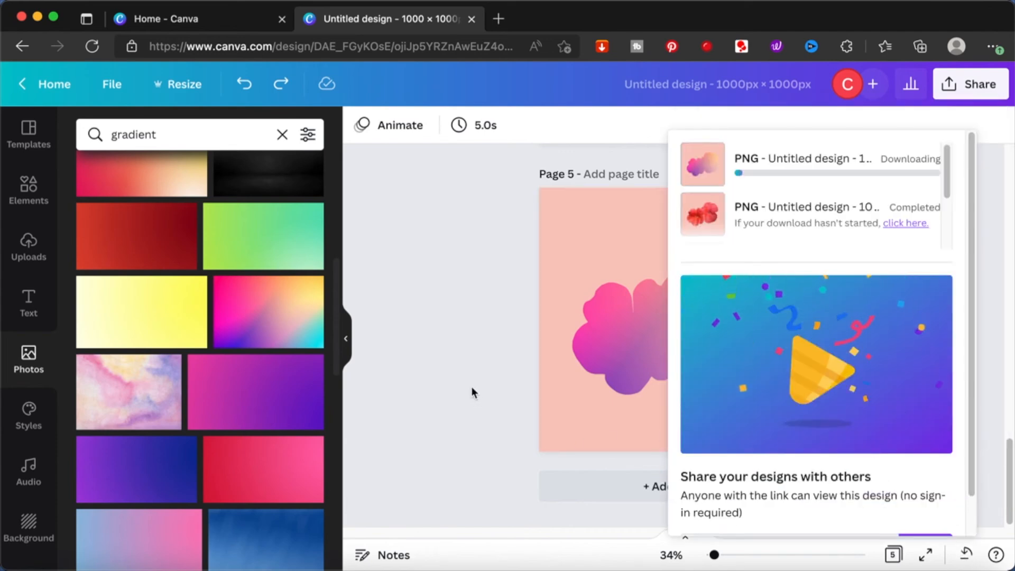
# - Add page 6, then upload the downloaded gradient flower PNG and place it on that page
pyautogui.click(566, 485)
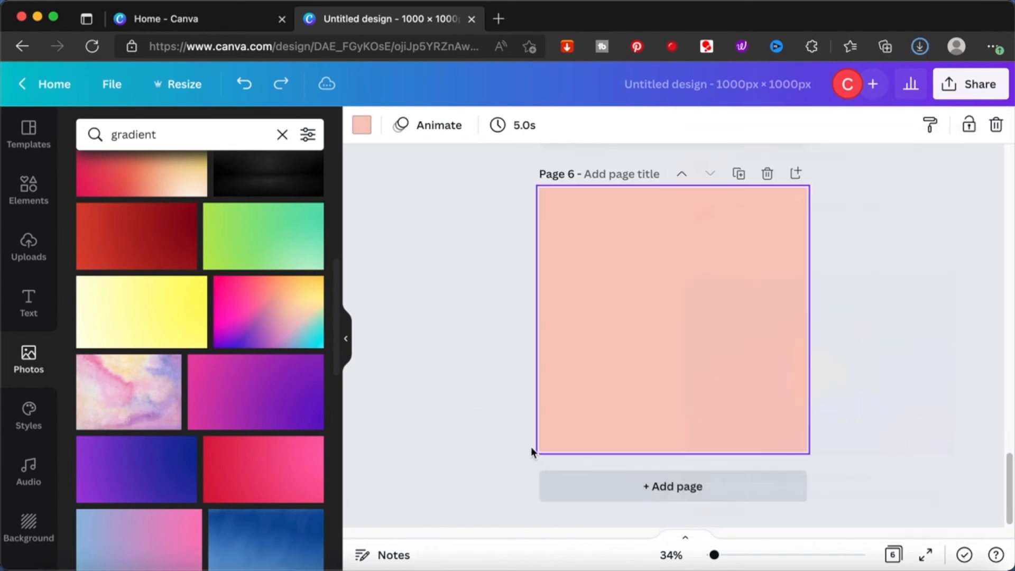
pyautogui.click(29, 246)
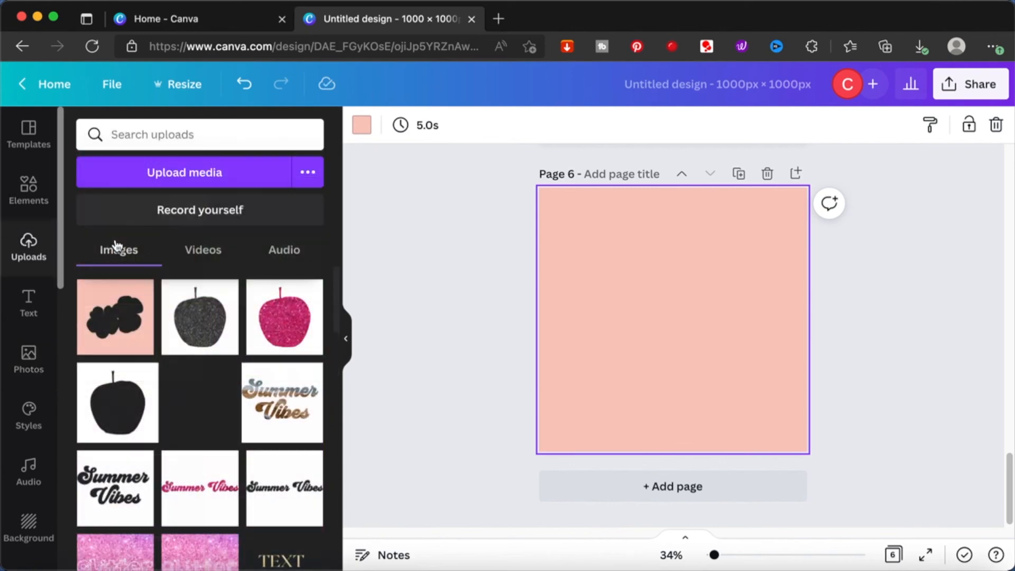
pyautogui.click(166, 165)
pyautogui.doubleClick(625, 178)
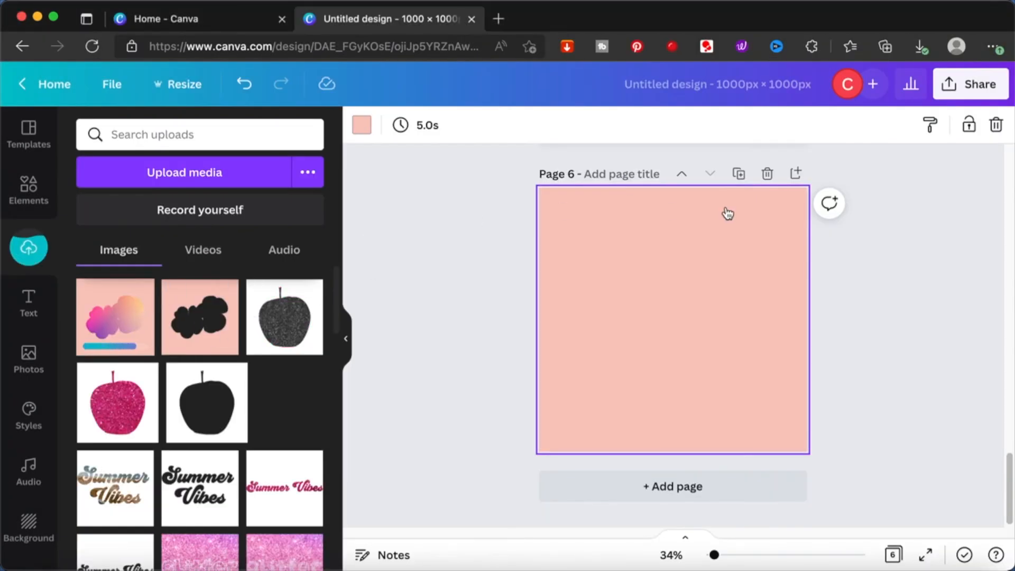
# - Set the background color of page 6 to white from the document colors
pyautogui.click(590, 204)
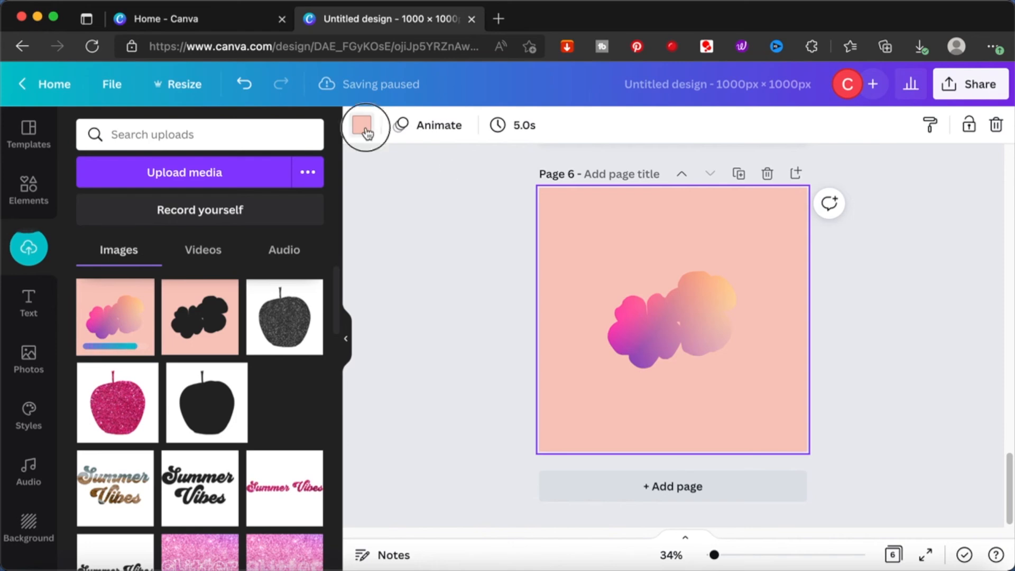
pyautogui.click(144, 204)
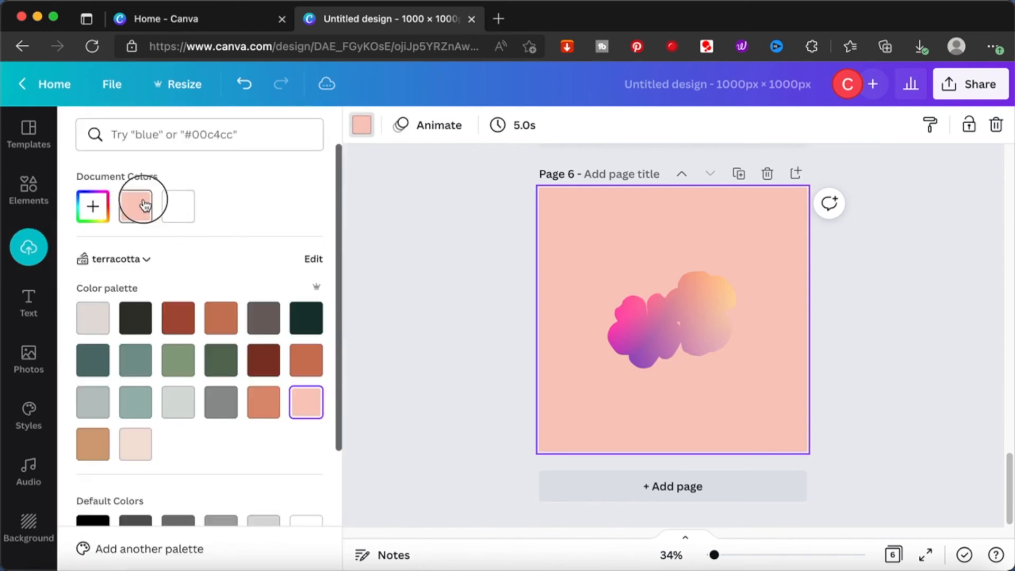
pyautogui.click(172, 208)
# - Remove the pink background from the gradient flower image on page 6 with Background Remover and apply the result
pyautogui.click(680, 262)
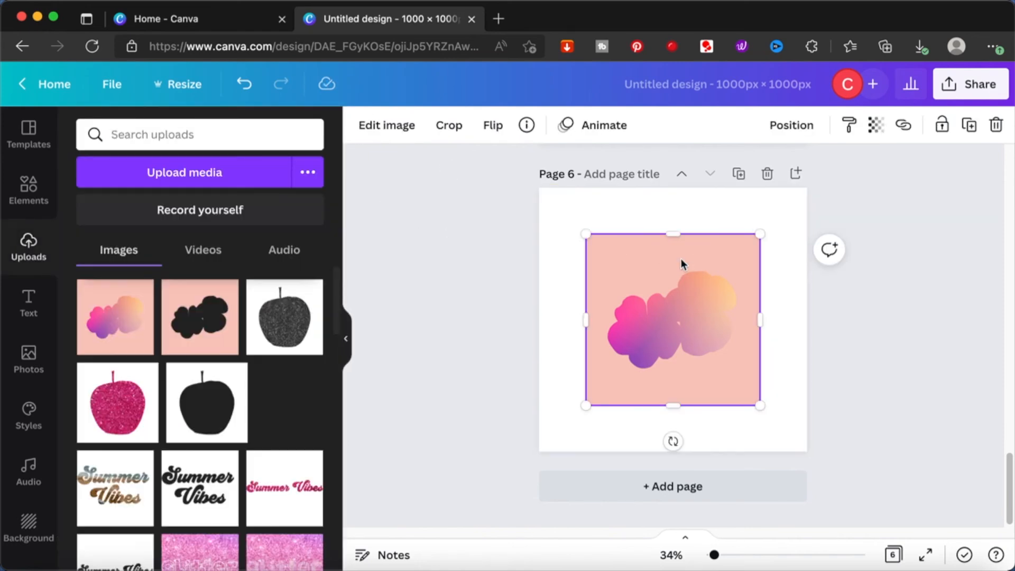
pyautogui.click(387, 125)
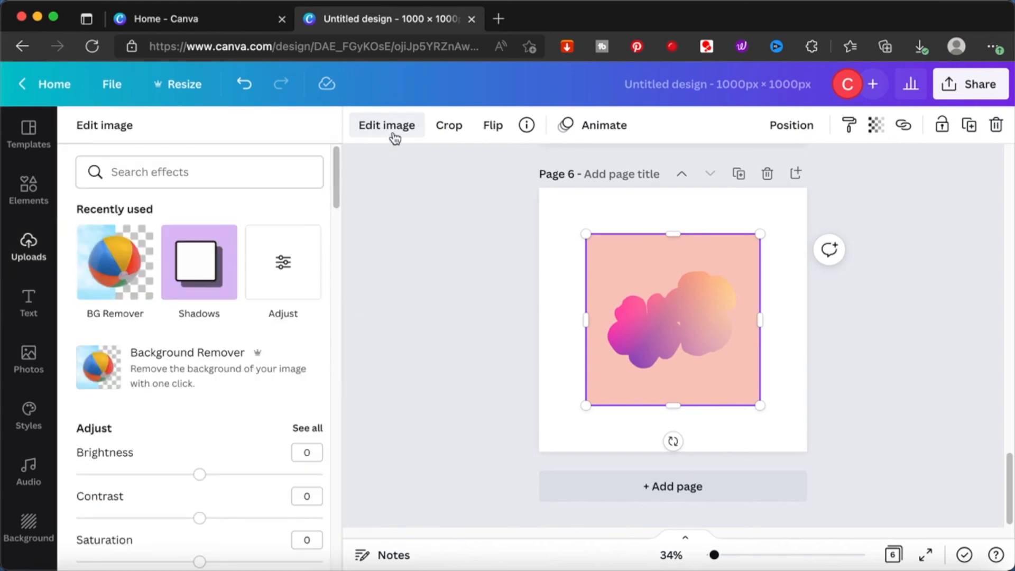
pyautogui.click(127, 286)
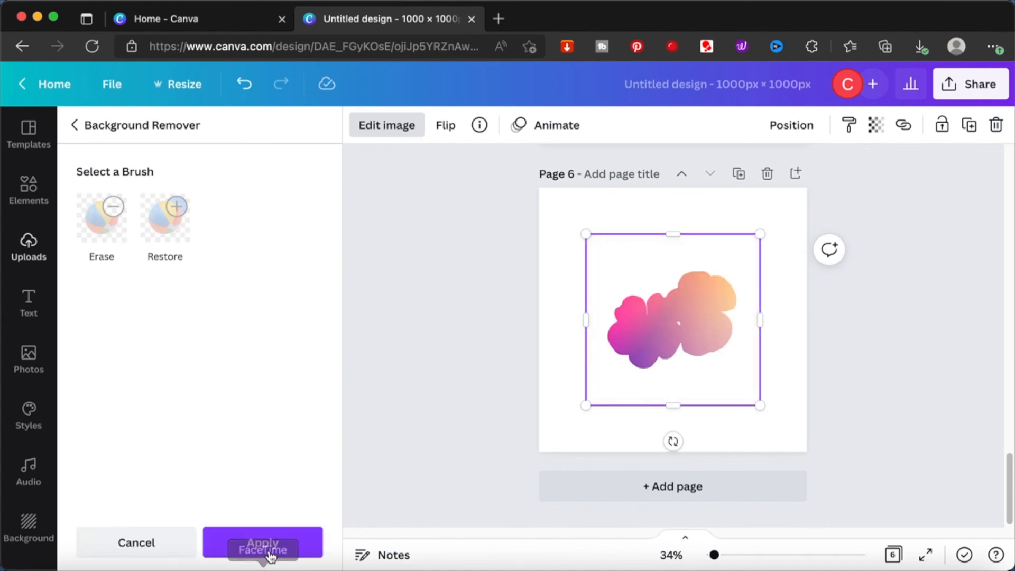
pyautogui.click(276, 545)
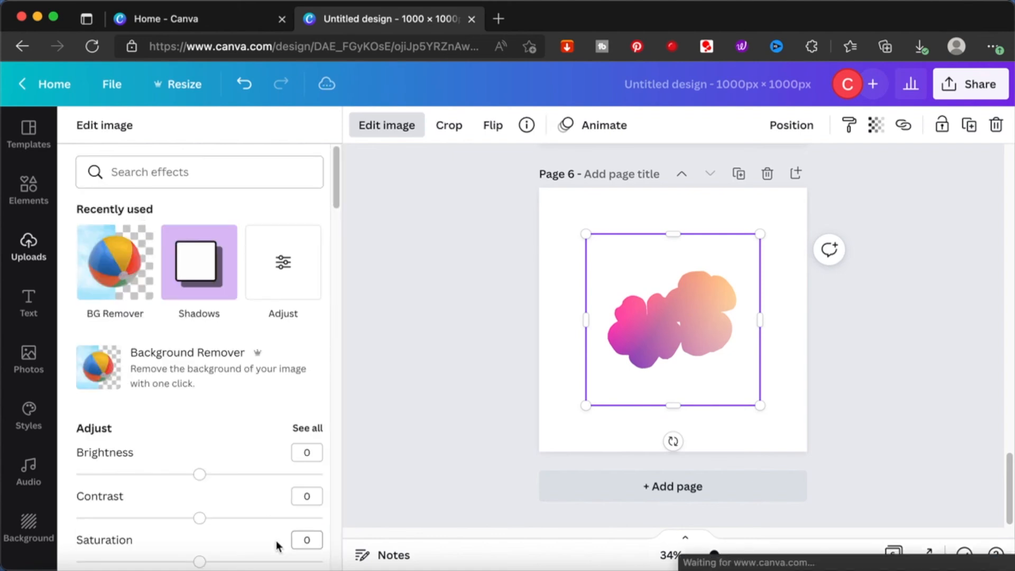
# - Try different palette colors for the page 6 background, ending with the dark gray-brown from the terracotta palette
pyautogui.click(589, 204)
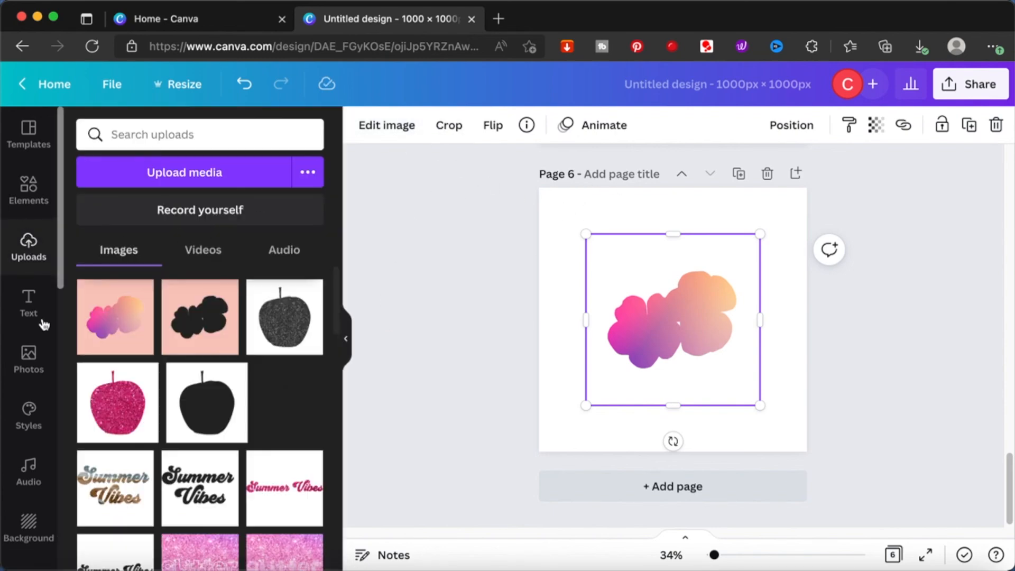
pyautogui.click(600, 211)
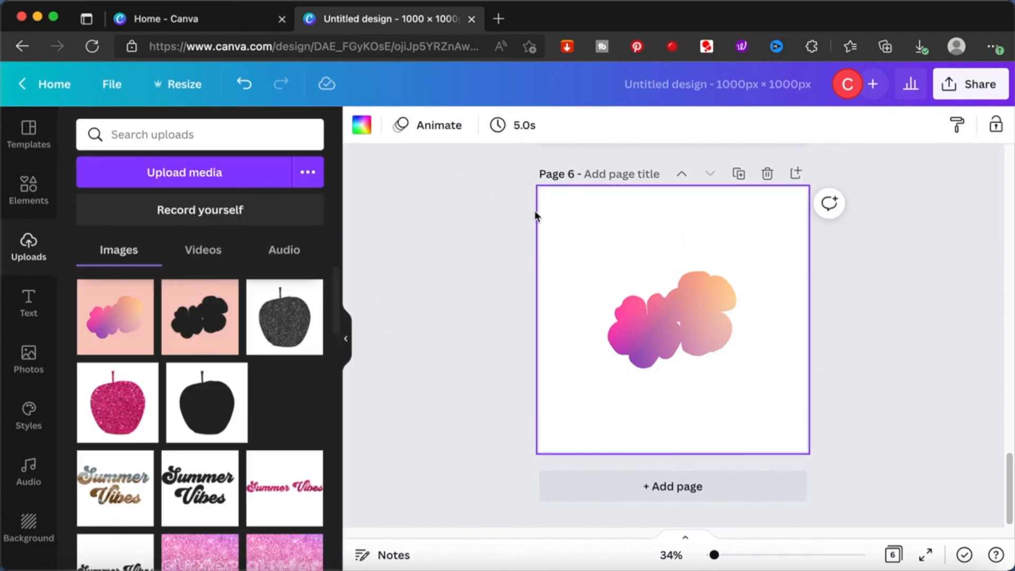
pyautogui.click(362, 126)
pyautogui.click(302, 316)
pyautogui.click(222, 319)
pyautogui.click(254, 327)
pyautogui.click(362, 127)
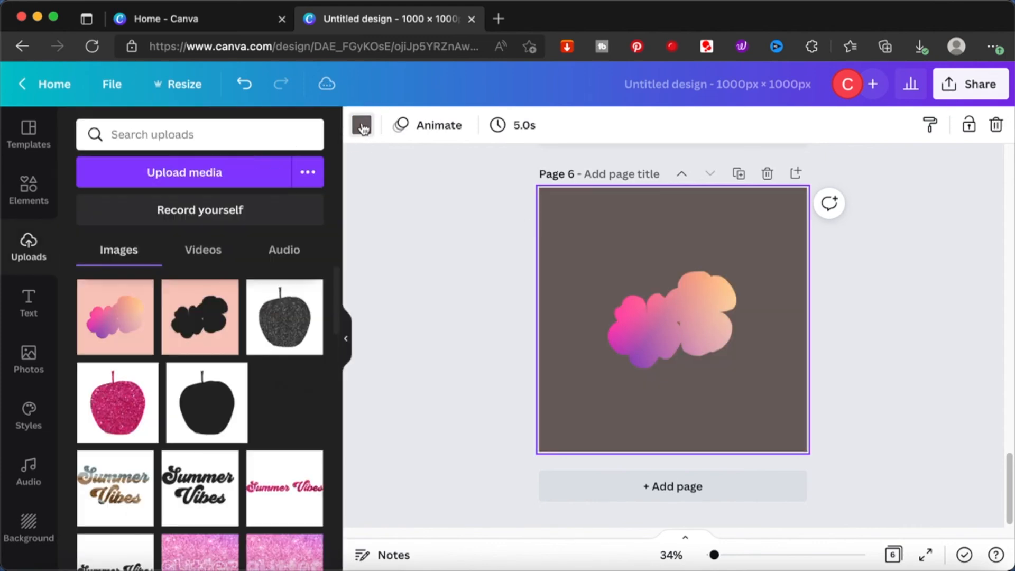
# - Set the page 6 background back to white and move the gradient flower toward the page's upper-left corner
pyautogui.click(362, 126)
pyautogui.click(222, 205)
pyautogui.click(697, 299)
pyautogui.scroll(5, 698, 296)
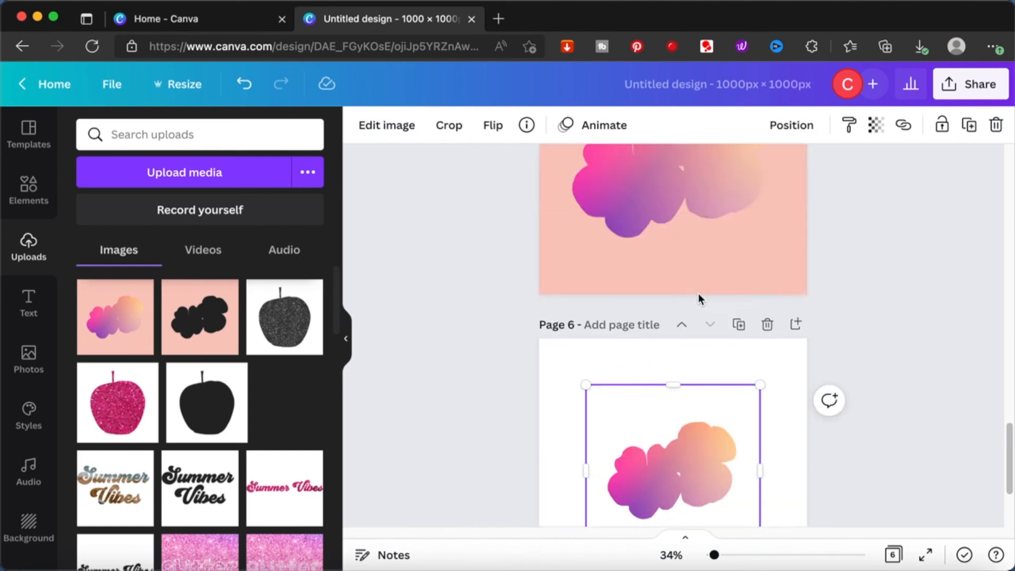
pyautogui.scroll(-5, 697, 295)
pyautogui.moveTo(672, 303); pyautogui.dragTo(644, 269)
pyautogui.scroll(5, 857, 271)
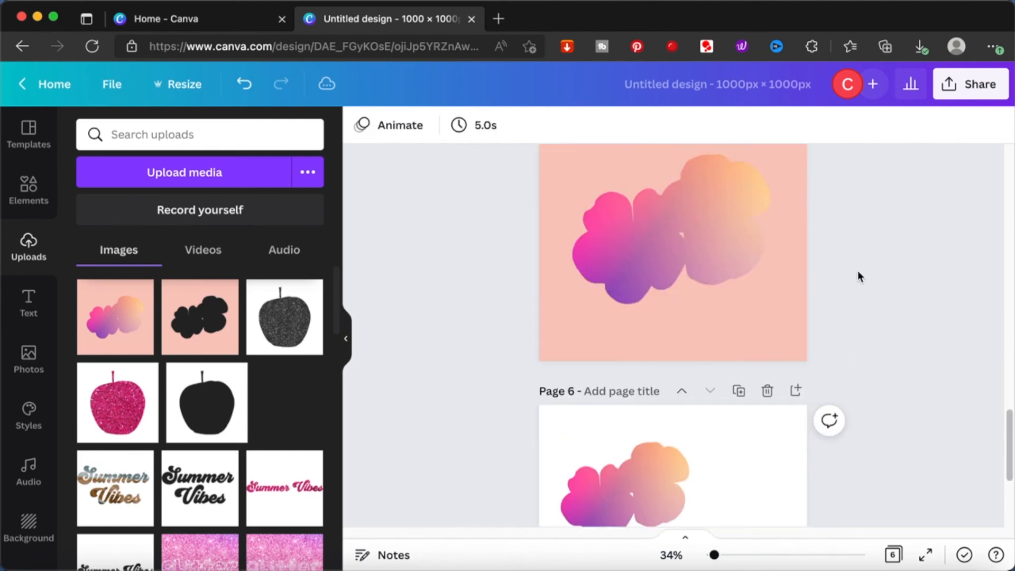
# - Search the stock photos for "forest" and add the misty evergreen forest photo to page 5
pyautogui.click(572, 219)
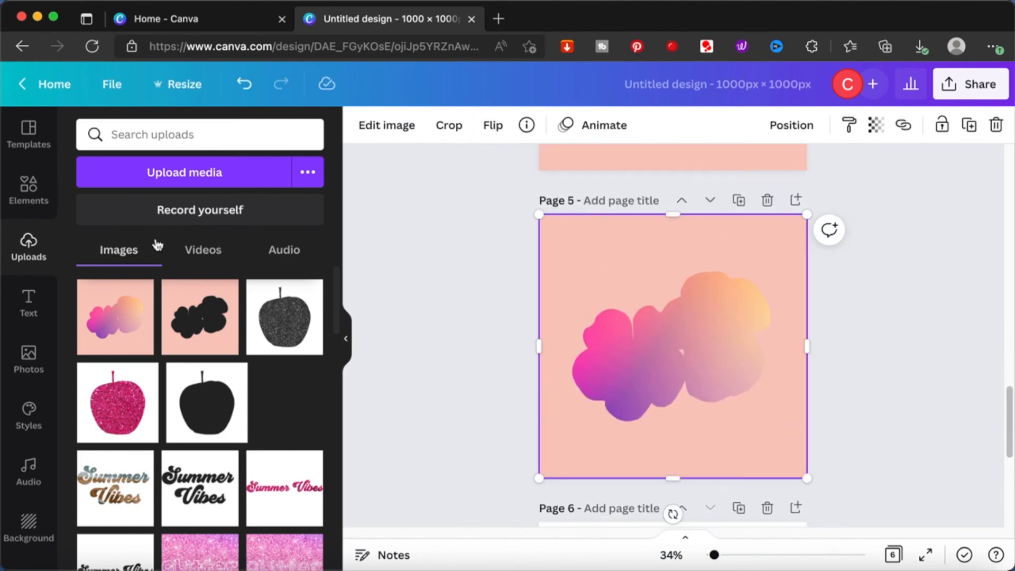
pyautogui.click(21, 200)
pyautogui.click(31, 362)
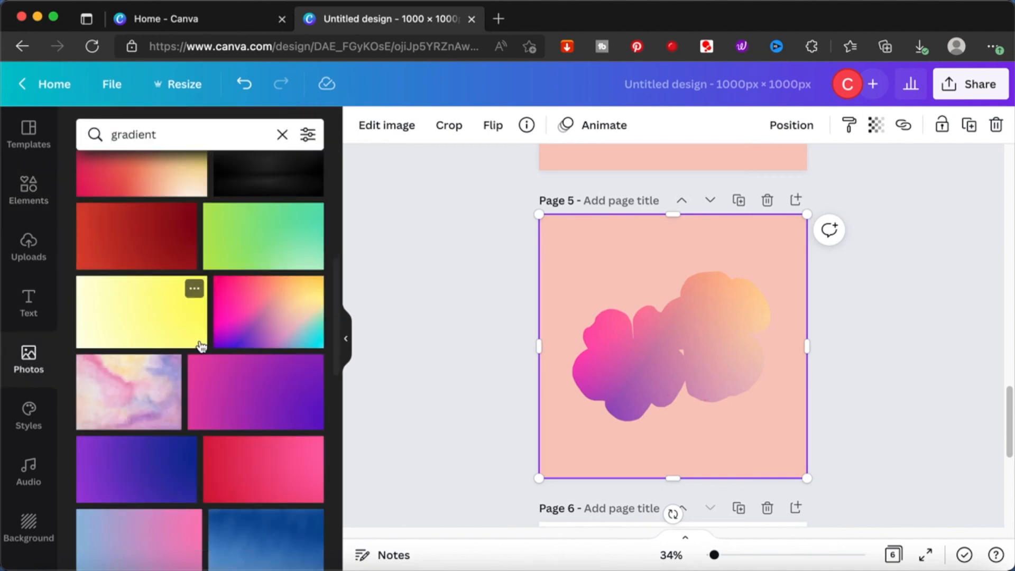
pyautogui.click(195, 132)
pyautogui.write('fores')
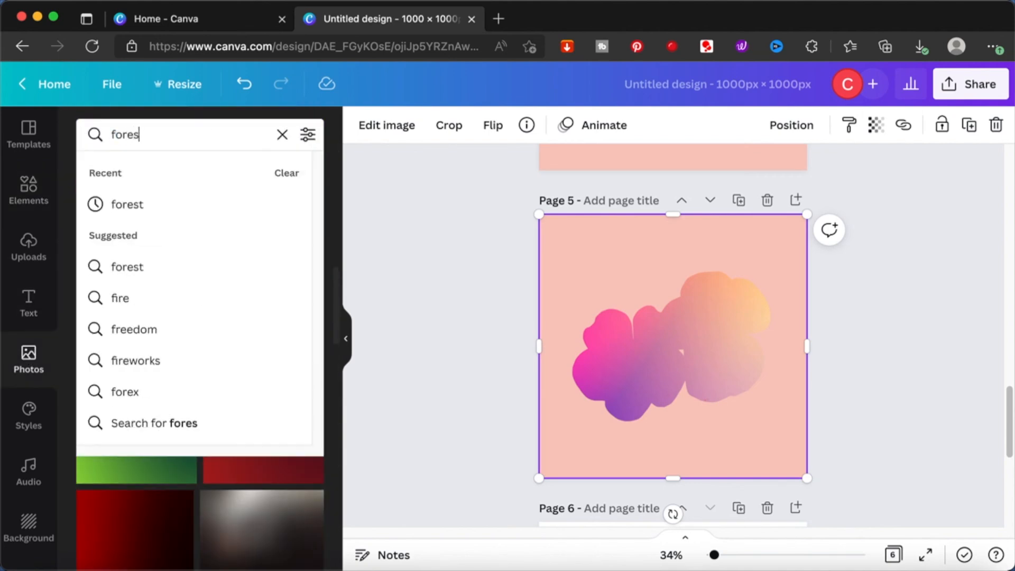
pyautogui.click(153, 267)
pyautogui.click(156, 263)
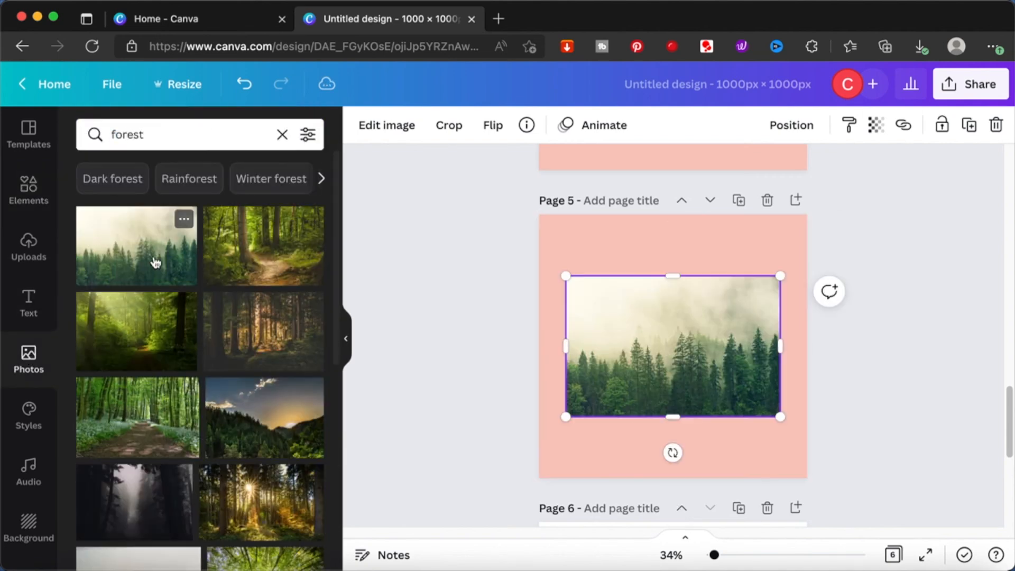
# - Try to replace the page 5 background with the misty forest photo and undo the replacement
pyautogui.rightClick(609, 341)
pyautogui.click(754, 487)
pyautogui.press('super+z')
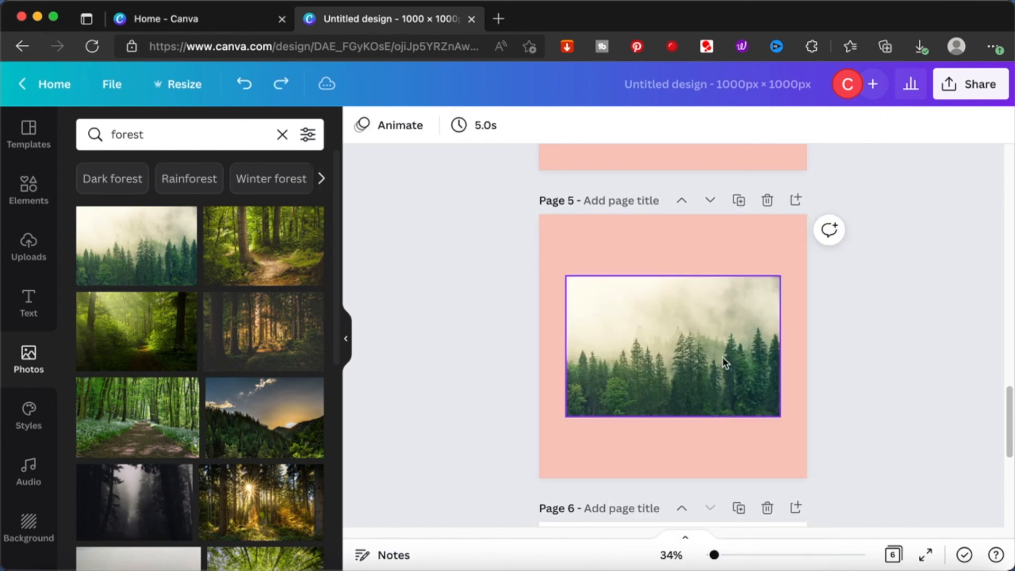
# - Detach the flower frame image from the page 5 background and make the misty forest photo the background instead
pyautogui.click(689, 309)
pyautogui.rightClick(689, 309)
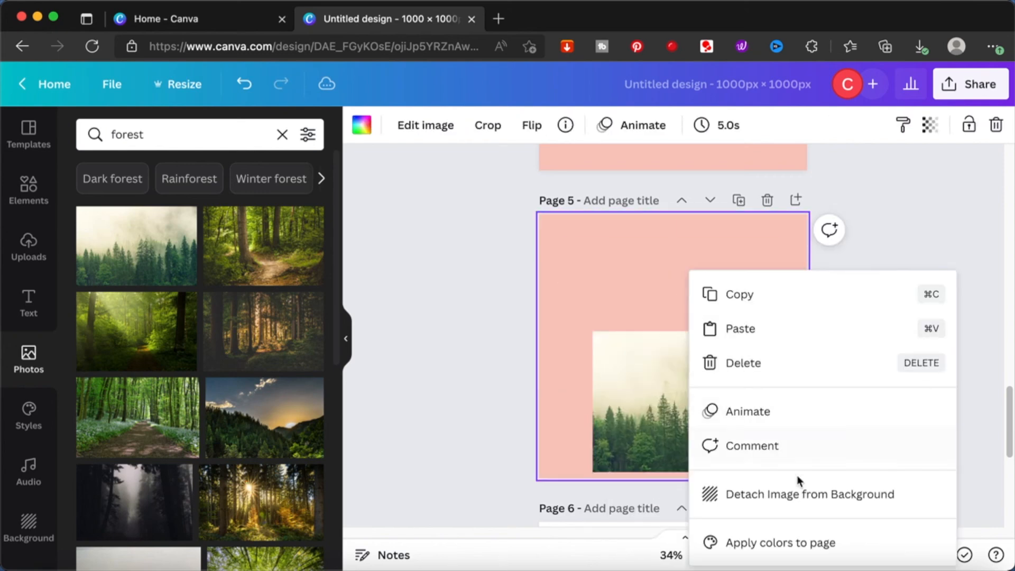
pyautogui.click(799, 491)
pyautogui.click(799, 451)
pyautogui.rightClick(799, 451)
pyautogui.click(715, 489)
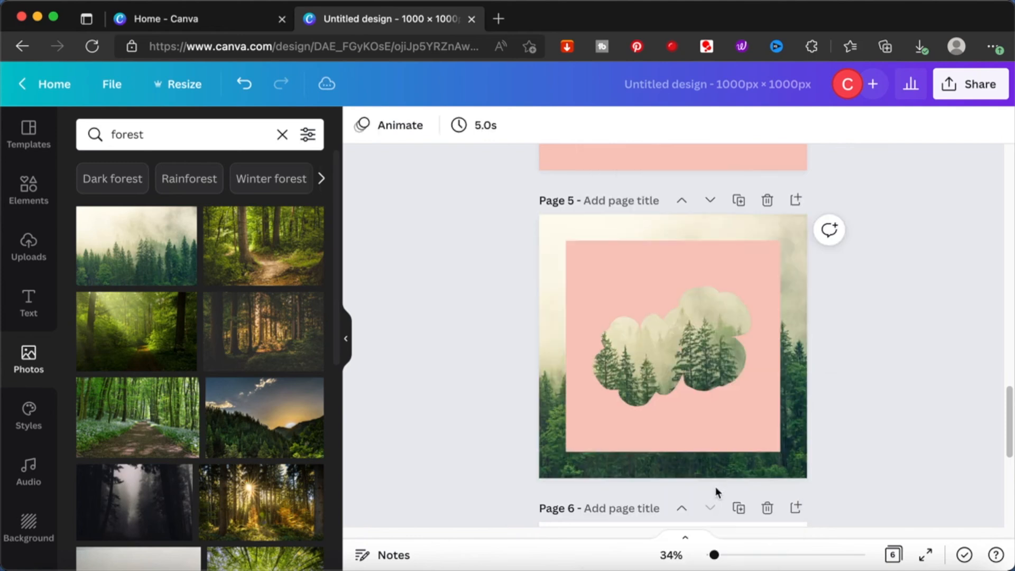
# - Enlarge the pink flower frame so it covers all of page 5 and extends slightly beyond its edges
pyautogui.click(589, 259)
pyautogui.moveTo(566, 242); pyautogui.dragTo(539, 214)
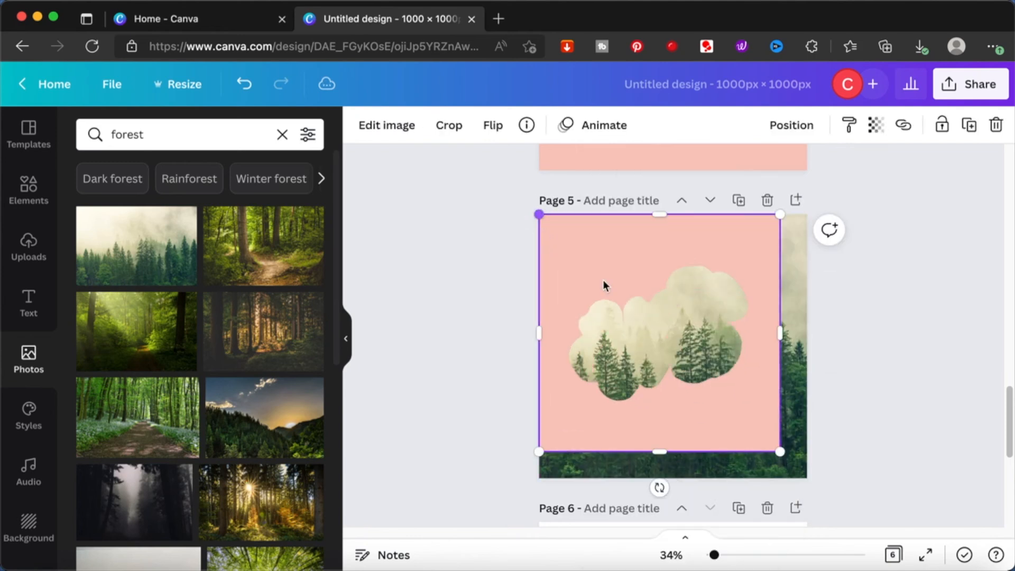
pyautogui.moveTo(780, 452); pyautogui.dragTo(807, 478)
pyautogui.click(849, 422)
pyautogui.moveTo(794, 435)
pyautogui.mouseDown()
pyautogui.moveTo(803, 461)
pyautogui.moveTo(798, 455)
pyautogui.mouseUp()
pyautogui.moveTo(668, 243); pyautogui.dragTo(667, 213)
pyautogui.click(873, 297)
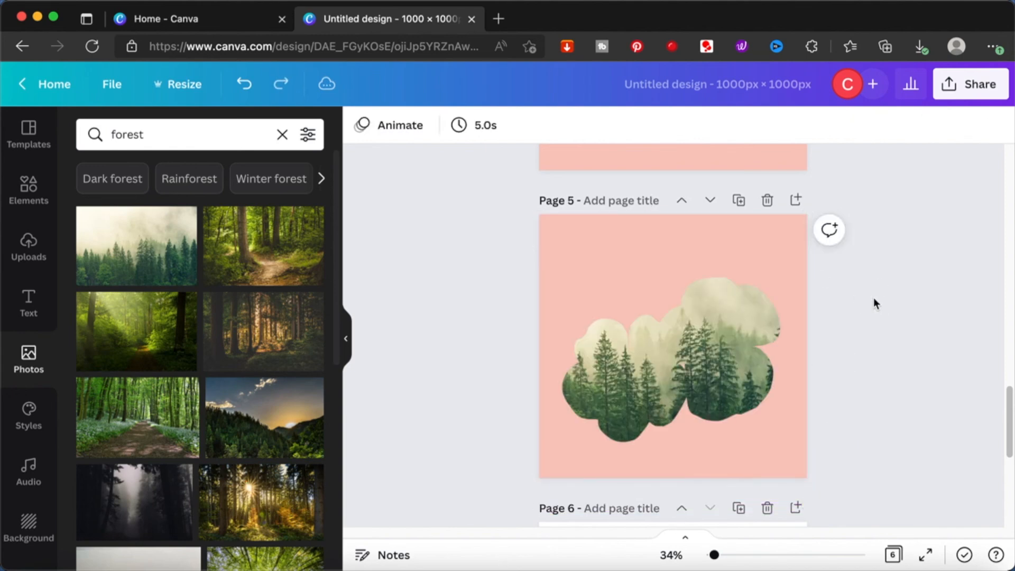
# - Add the sunlit forest path photo to page 5 and use it as the background behind the flower frame
pyautogui.scroll(-4, 873, 297)
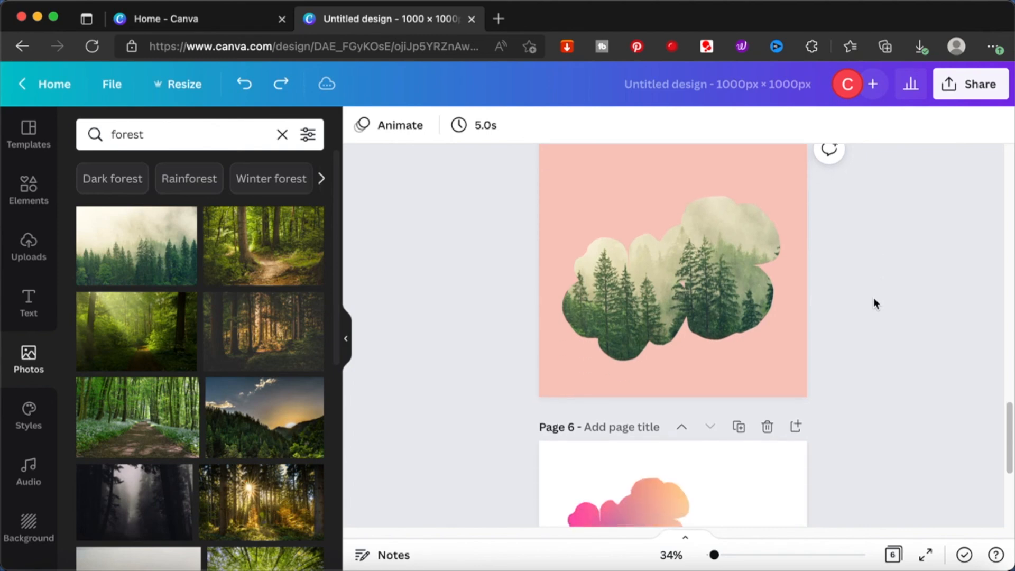
pyautogui.scroll(3, 873, 297)
pyautogui.scroll(-1, 873, 298)
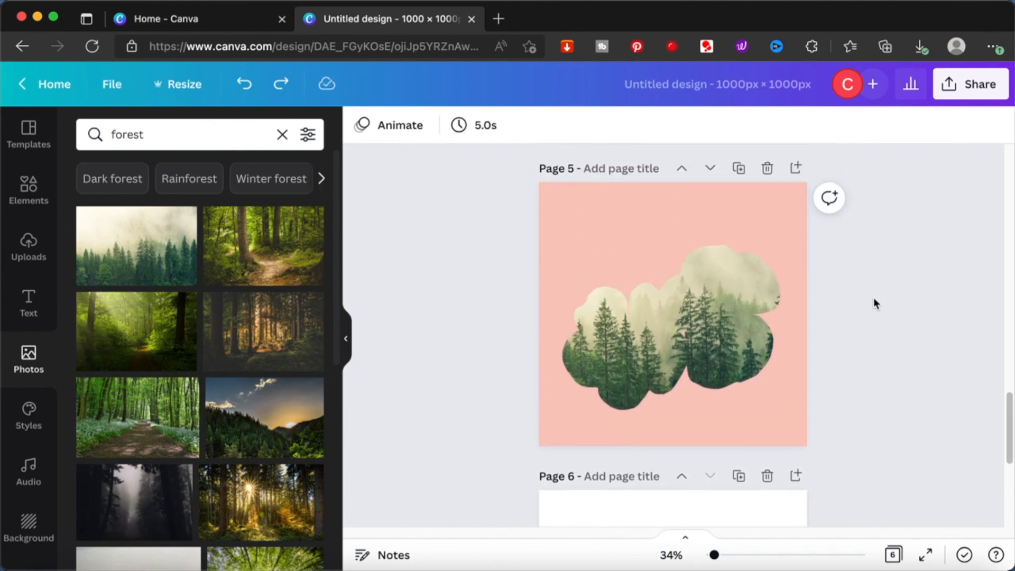
pyautogui.click(283, 239)
pyautogui.rightClick(730, 314)
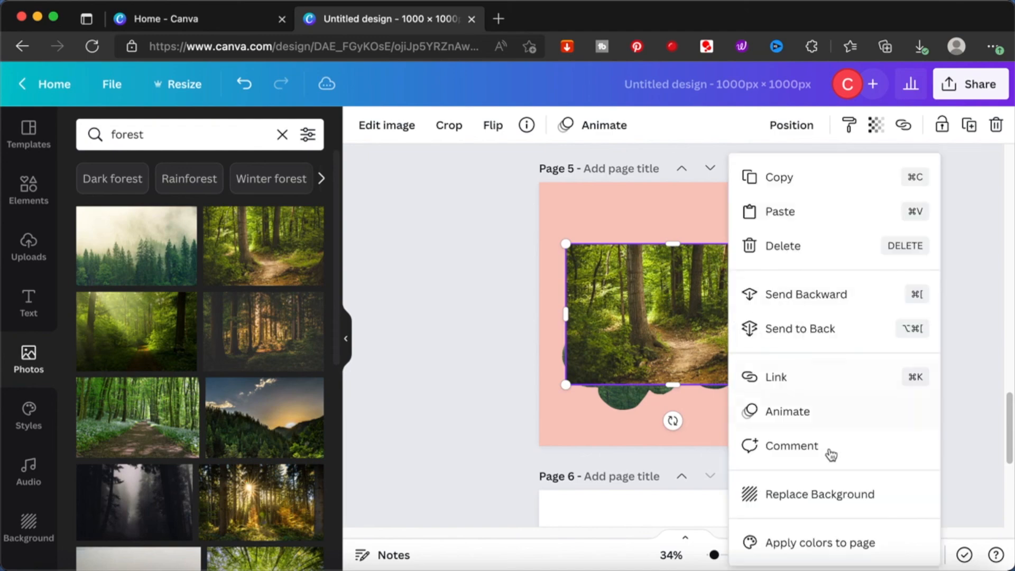
pyautogui.click(851, 497)
# - Replace the background behind the flower frame on page 5 with the dark wooden footbridge photo
pyautogui.scroll(-5, 220, 423)
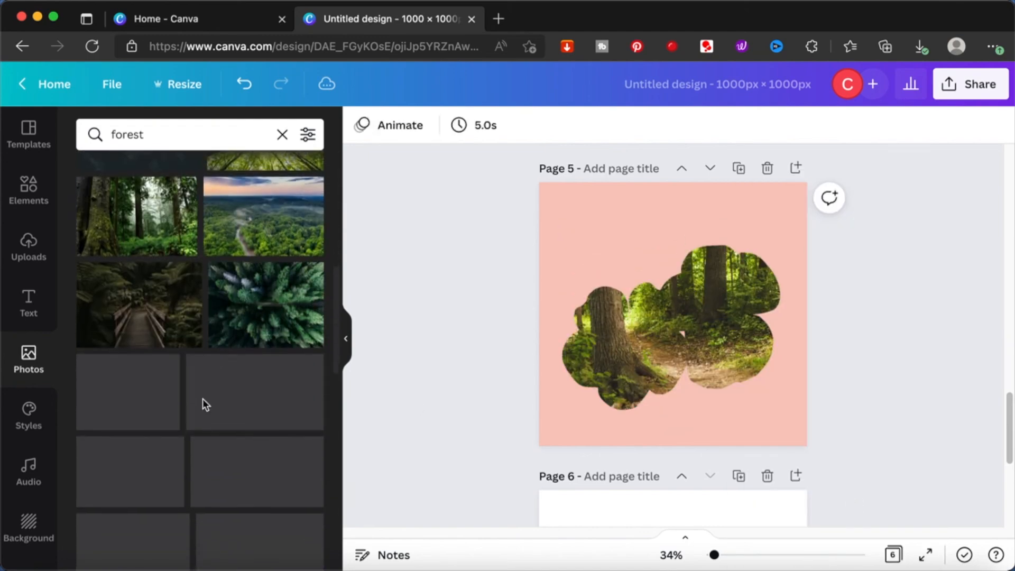
pyautogui.click(138, 303)
pyautogui.rightClick(691, 350)
pyautogui.click(831, 496)
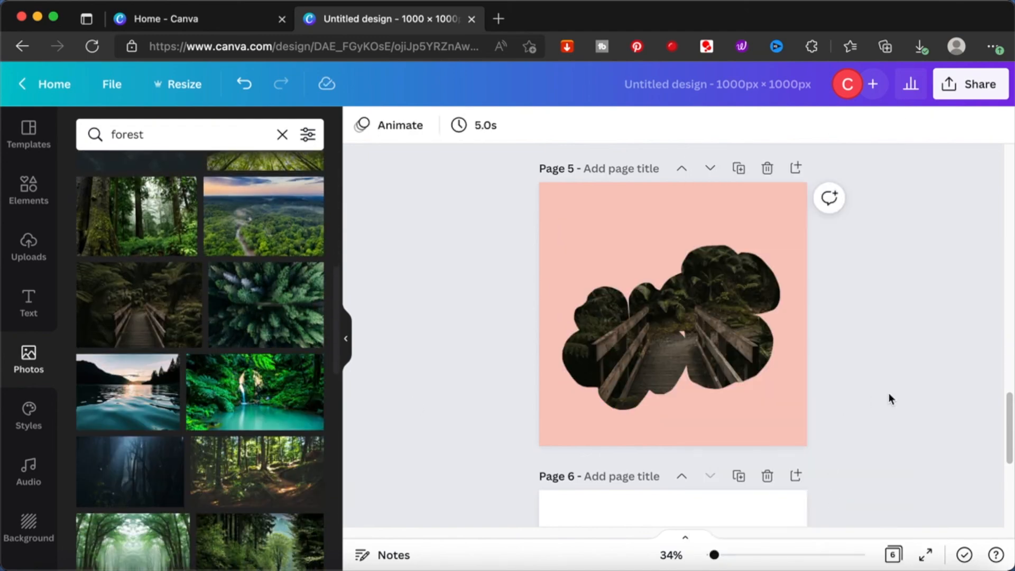
pyautogui.scroll(-3, 717, 344)
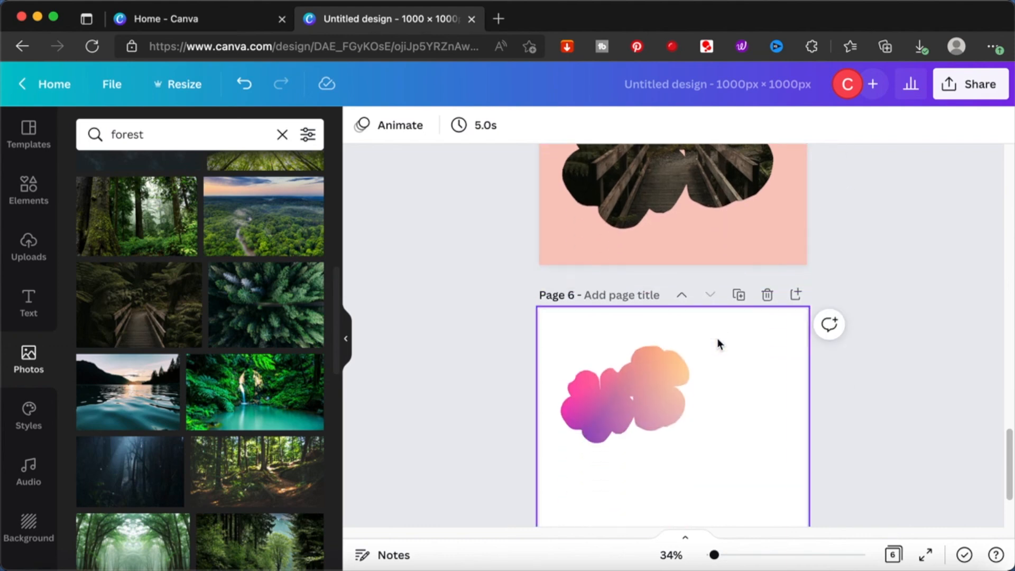
pyautogui.scroll(7, 718, 344)
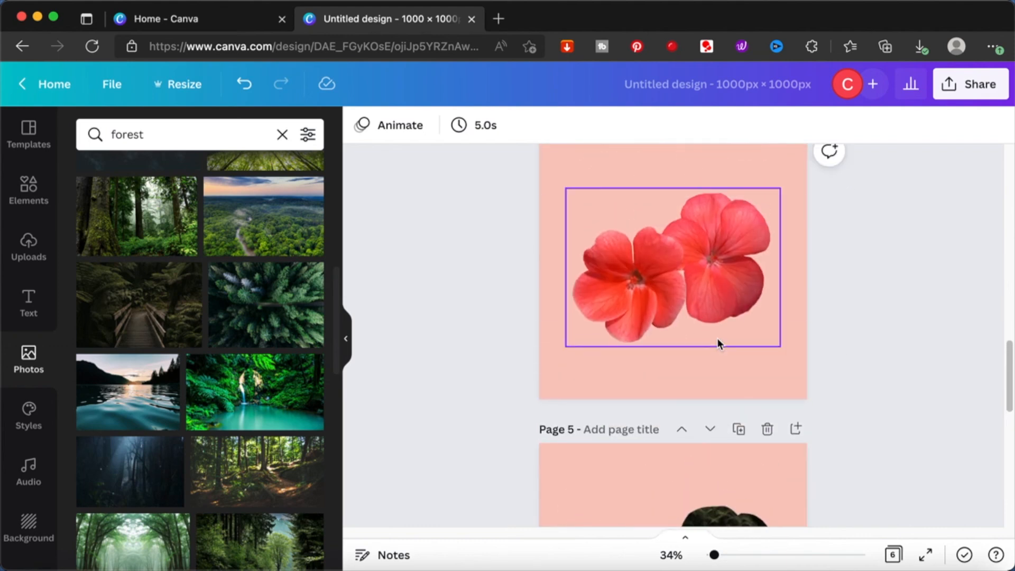
pyautogui.scroll(-8, 717, 343)
pyautogui.scroll(1, 718, 343)
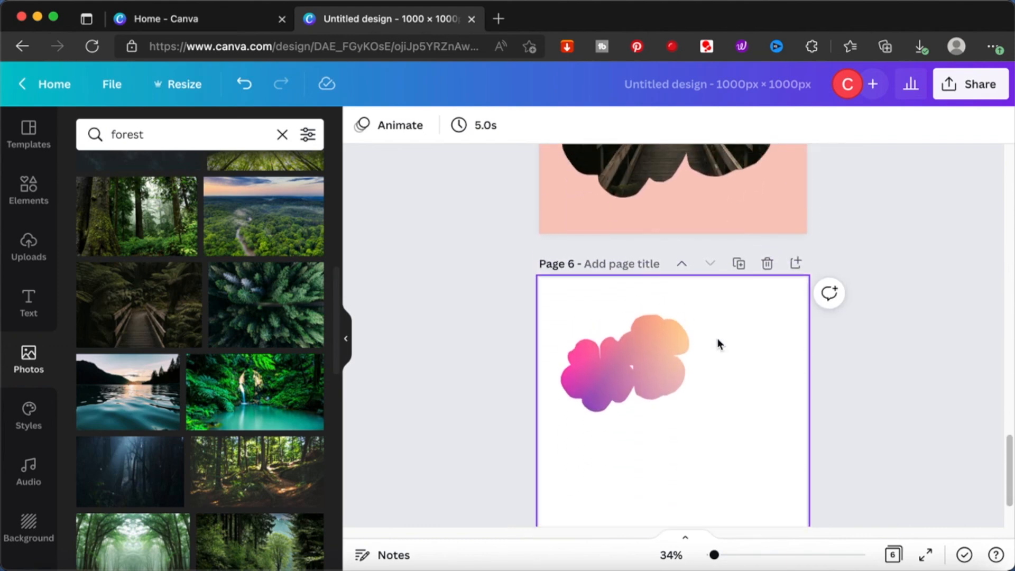
pyautogui.scroll(3, 718, 341)
# - Try to replace the page 5 background with the sunset lake photo and undo the replacement
pyautogui.click(715, 336)
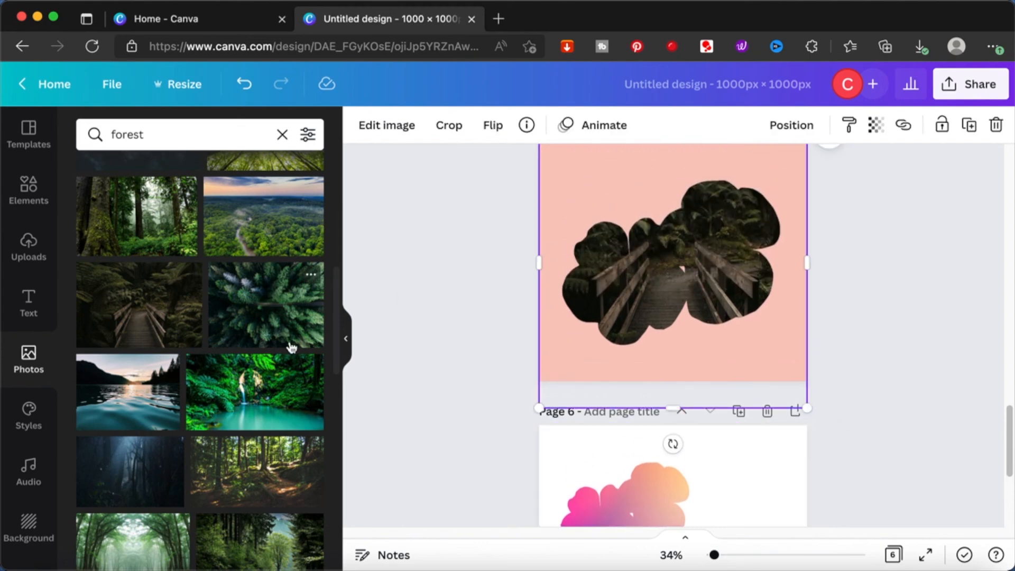
pyautogui.click(130, 397)
pyautogui.rightClick(683, 266)
pyautogui.click(797, 494)
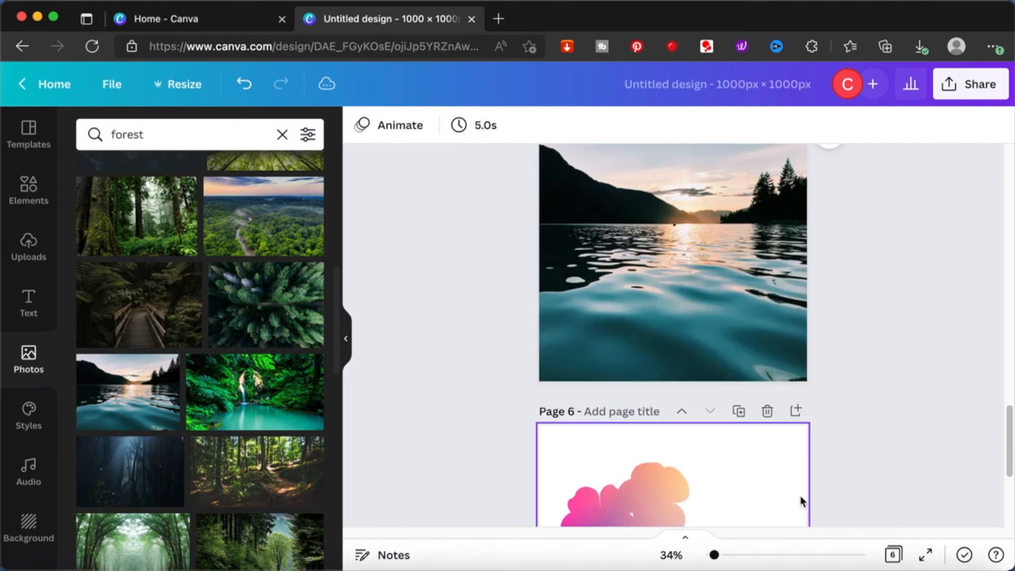
pyautogui.hotkey('ctrl', 'z')
# - Place the sunset lake photo on page 5 again, try it as the background, and undo only that replacement
pyautogui.click(773, 360)
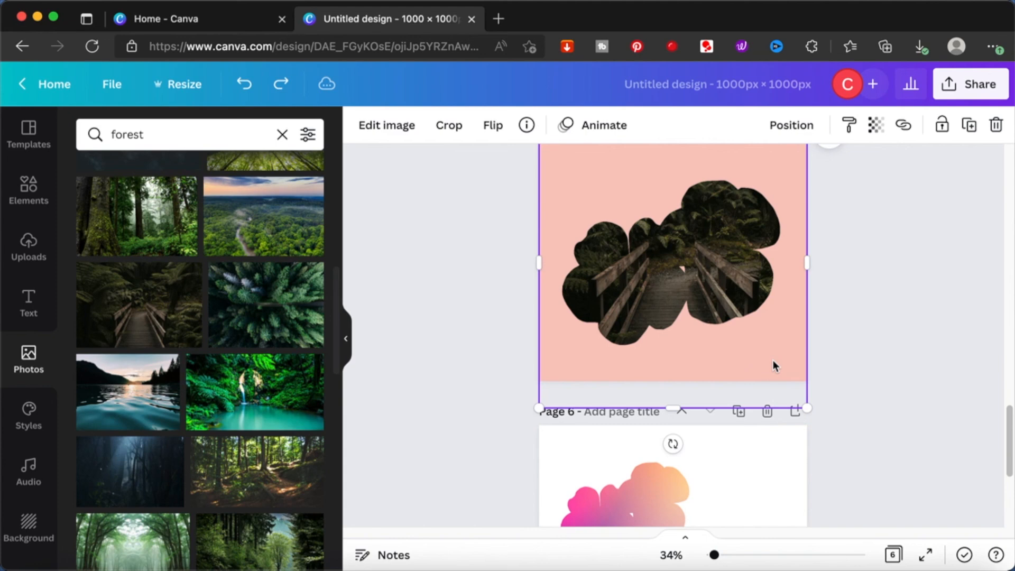
pyautogui.click(131, 409)
pyautogui.rightClick(615, 274)
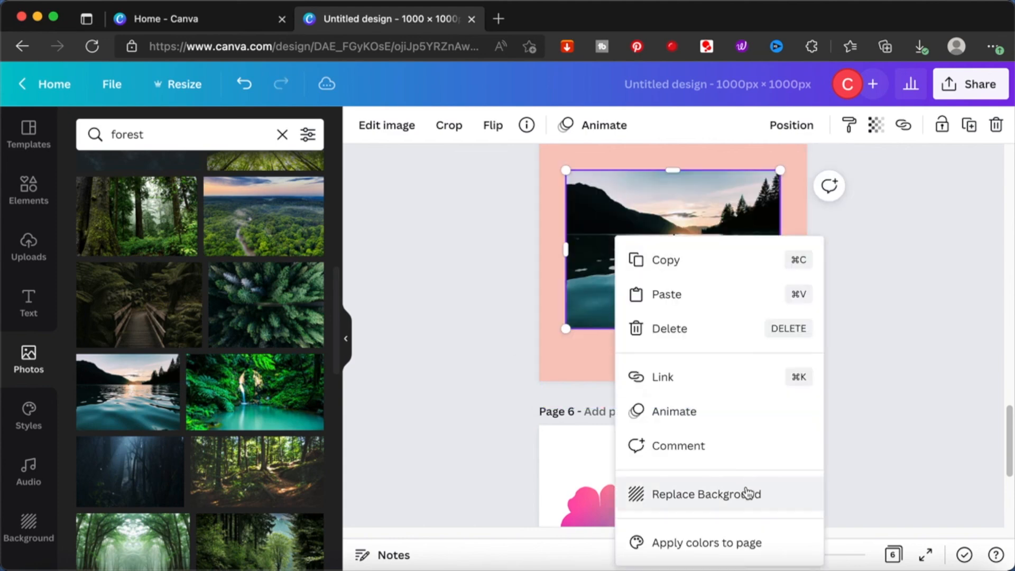
pyautogui.click(744, 489)
pyautogui.hotkey('ctrl', 'z')
# - Detach the flower frame image from the page 5 background and set the sunset lake photo behind it
pyautogui.click(782, 343)
pyautogui.rightClick(782, 346)
pyautogui.click(684, 493)
pyautogui.scroll(2, 745, 333)
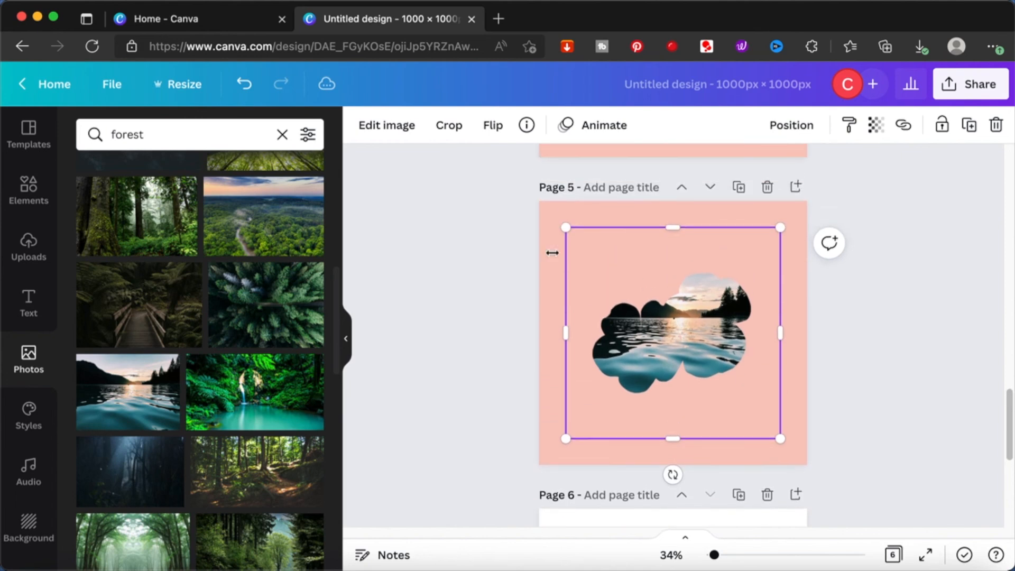
# - Enlarge the flower frame over the lake photo to fill page 5, and undo the last change
pyautogui.moveTo(565, 226); pyautogui.dragTo(539, 200)
pyautogui.moveTo(779, 437); pyautogui.dragTo(805, 464)
pyautogui.press('super+z')
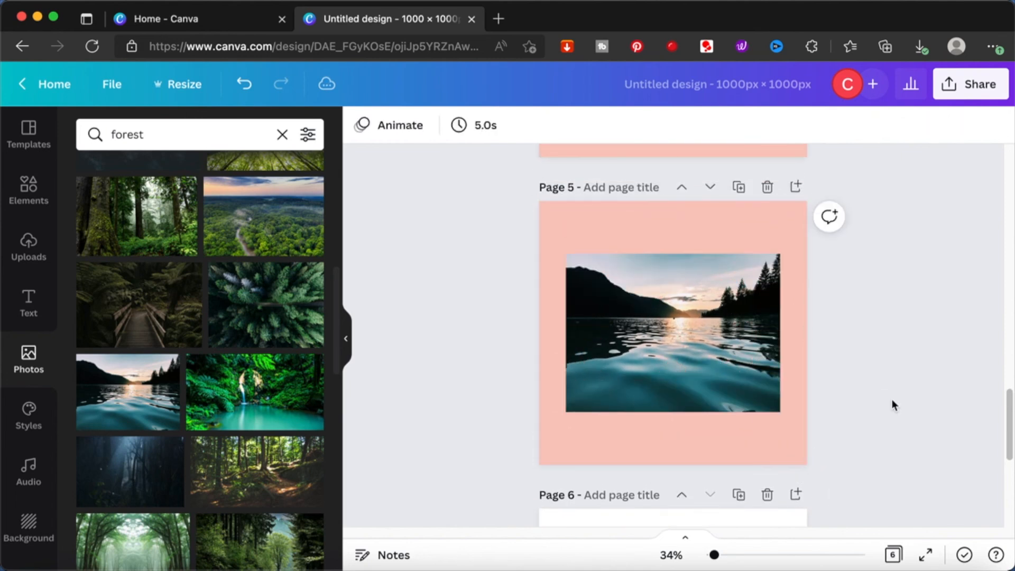
pyautogui.scroll(-3, 892, 404)
pyautogui.scroll(5, 891, 405)
pyautogui.scroll(3, 892, 400)
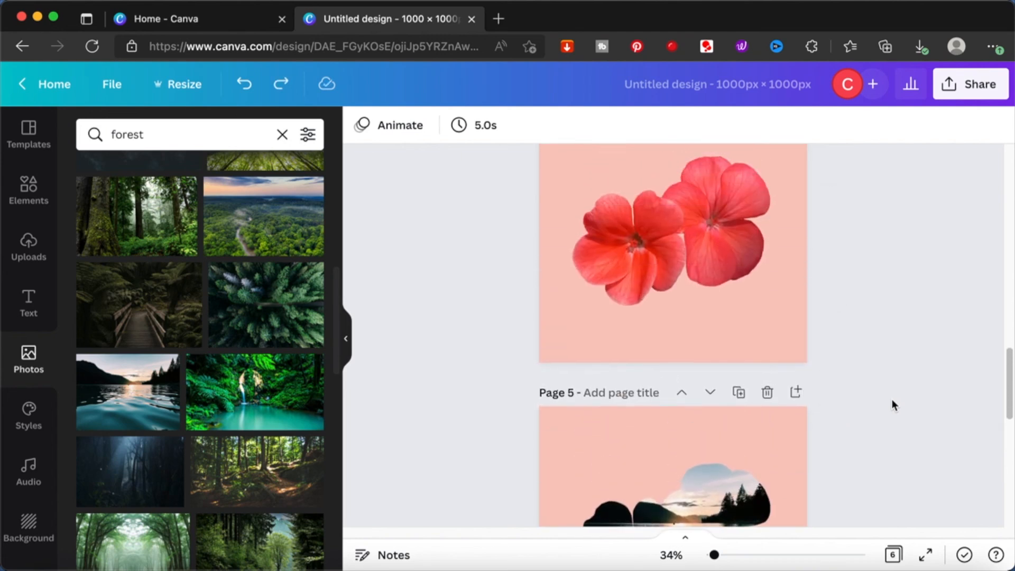
pyautogui.scroll(-3, 892, 401)
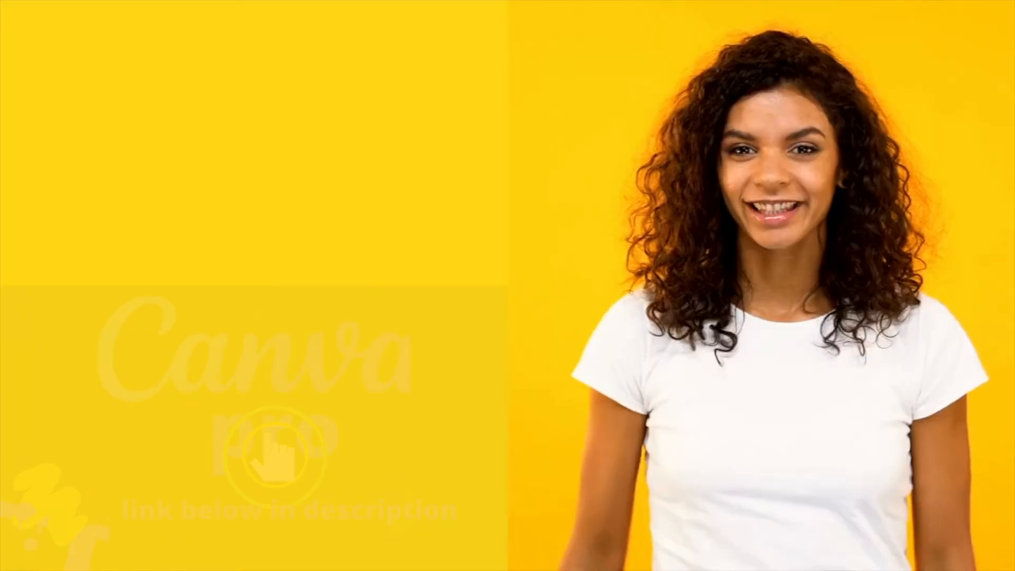